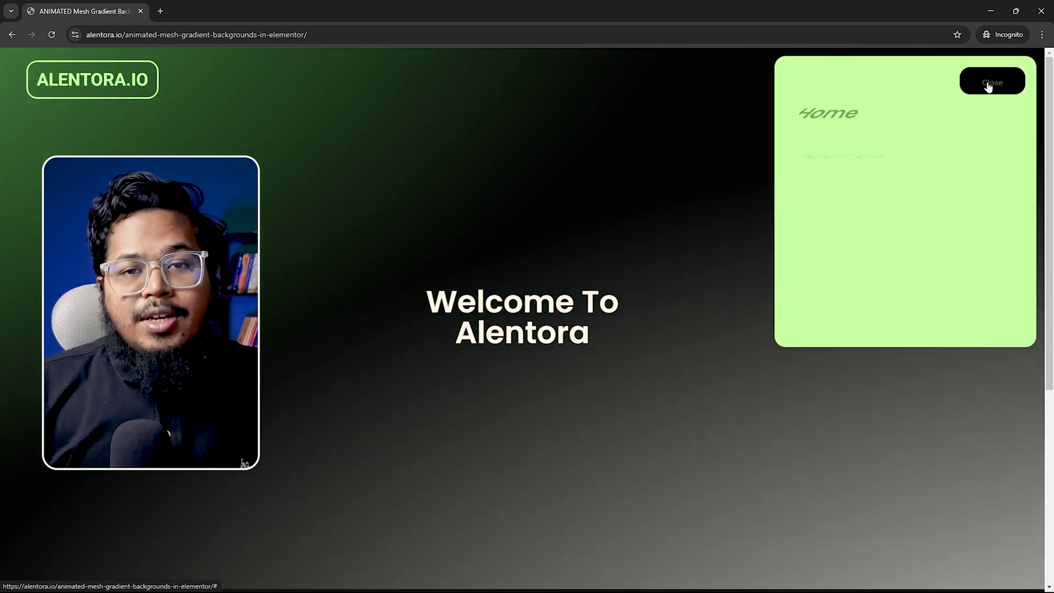
Step: Preview the finished header's expanding menu by opening and closing it at desktop and 1024-pixel responsive widths
{"action": "left_click", "coordinate": [989, 87]}
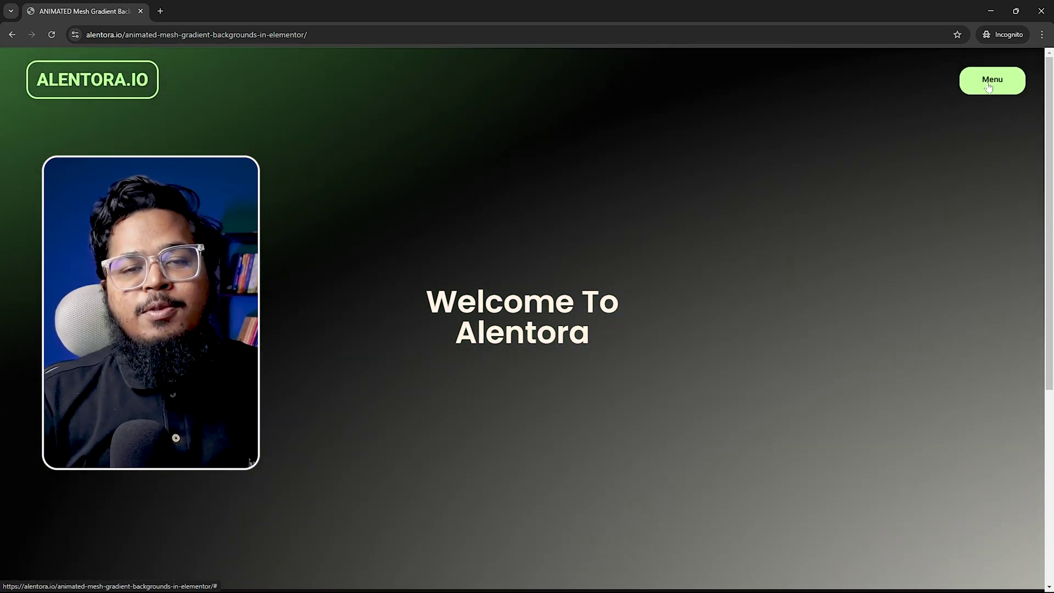
{"action": "left_click", "coordinate": [988, 87]}
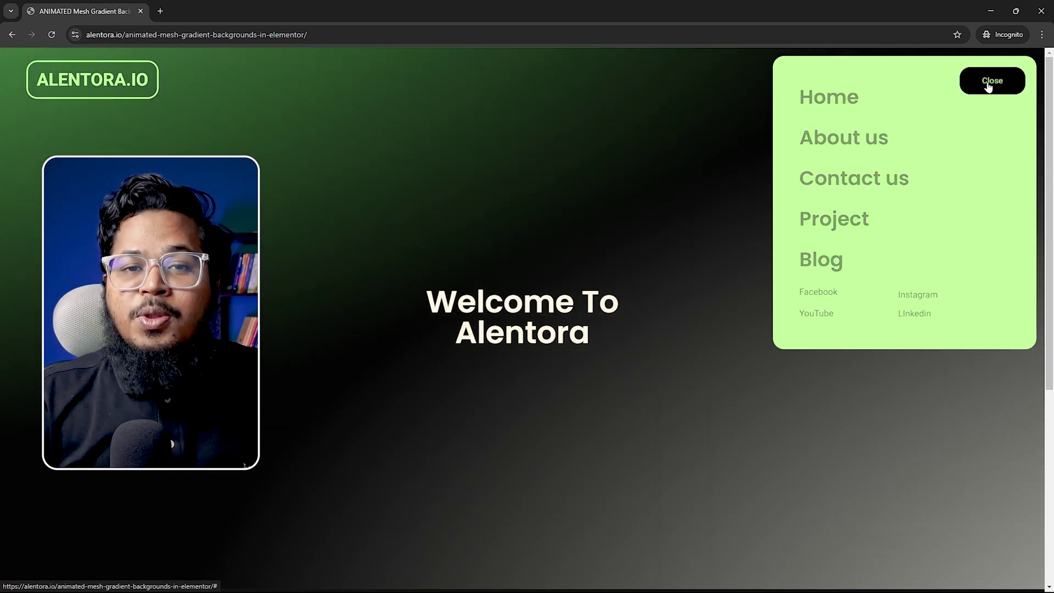
{"action": "left_click", "coordinate": [989, 86]}
{"action": "key", "text": "ctrl+shift+m"}
{"action": "left_click", "coordinate": [752, 126]}
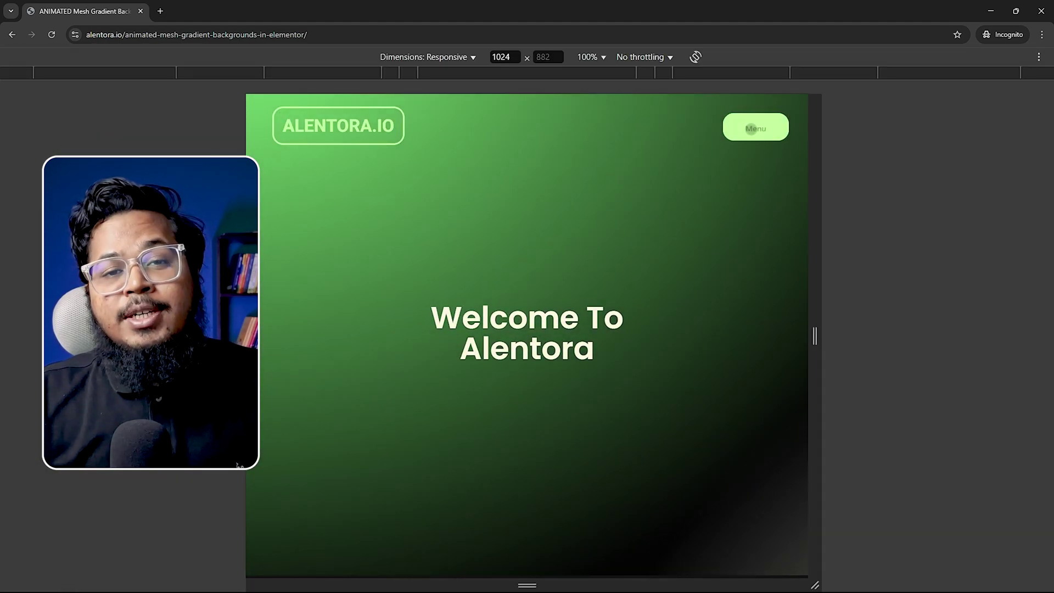
{"action": "key", "text": "ctrl+shift+m"}
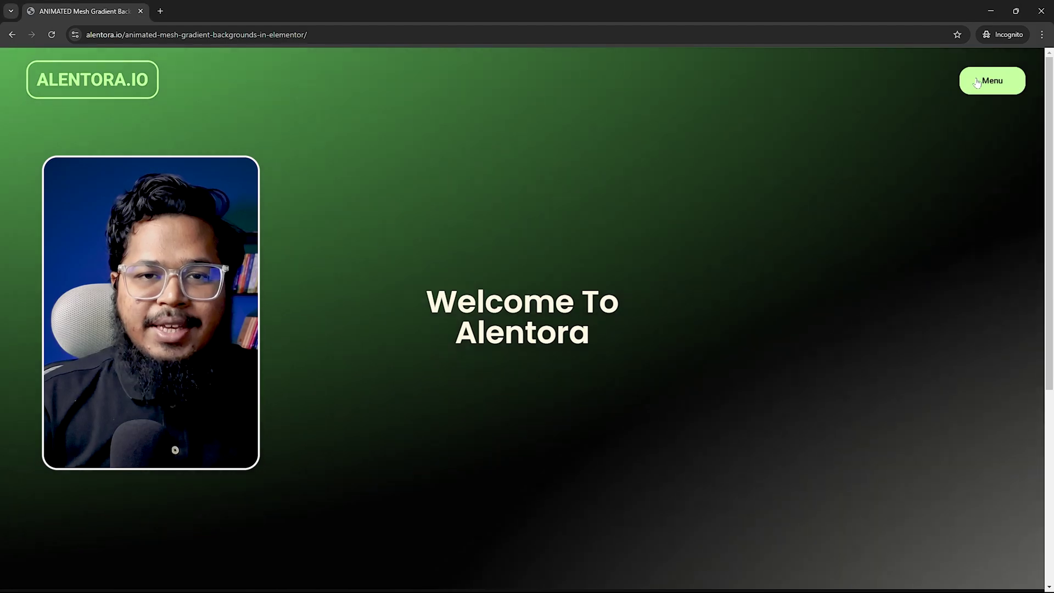
{"action": "left_click", "coordinate": [988, 81]}
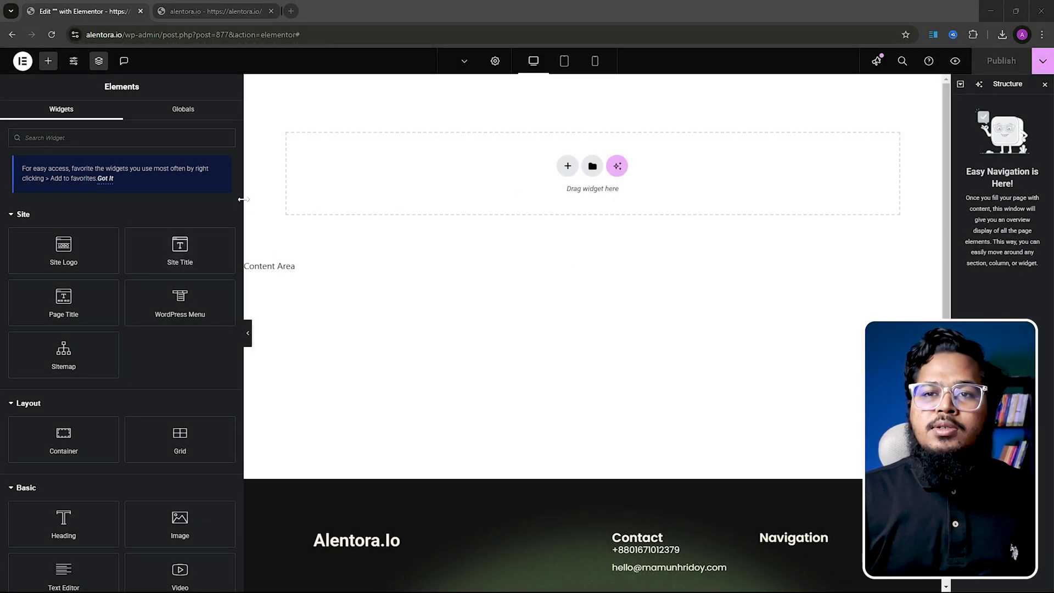
Step: Add a row-direction flexbox container to the empty header template and rename it "Main wrapper"
{"action": "left_click", "coordinate": [567, 166]}
{"action": "left_click", "coordinate": [523, 212]}
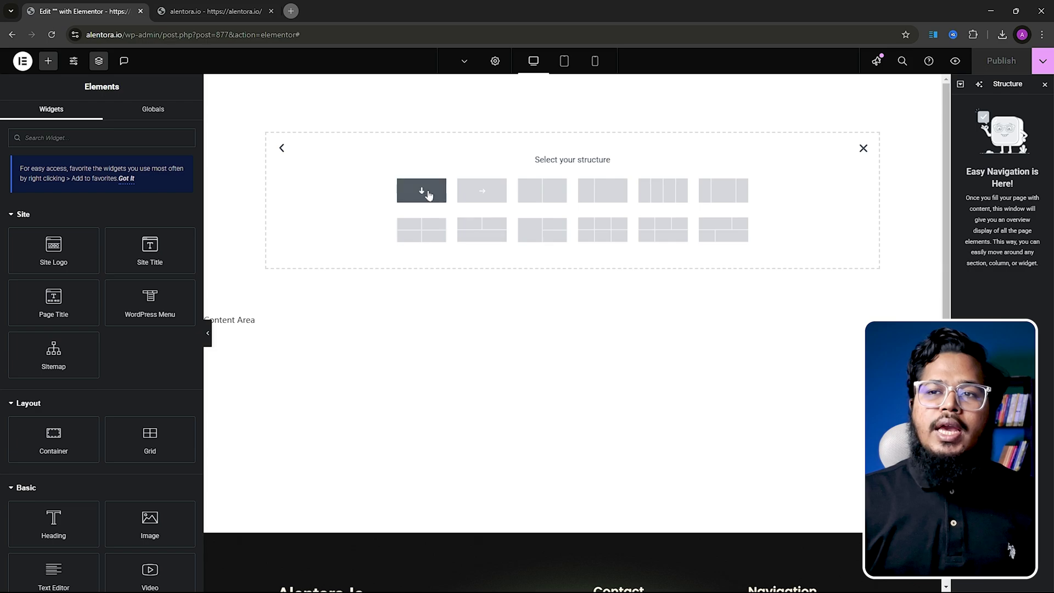
{"action": "left_click", "coordinate": [479, 194]}
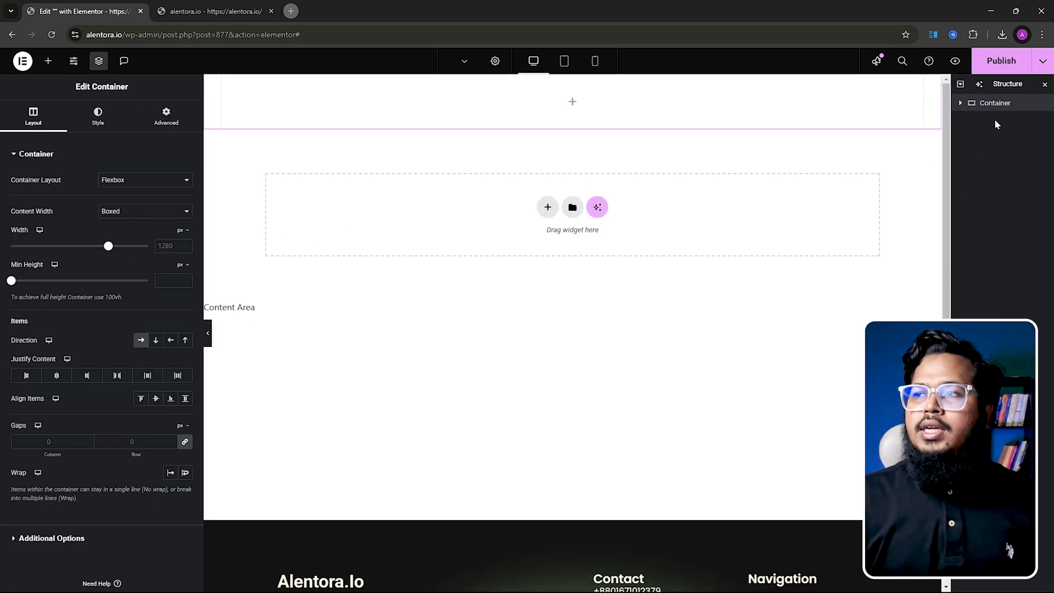
{"action": "double_click", "coordinate": [994, 108]}
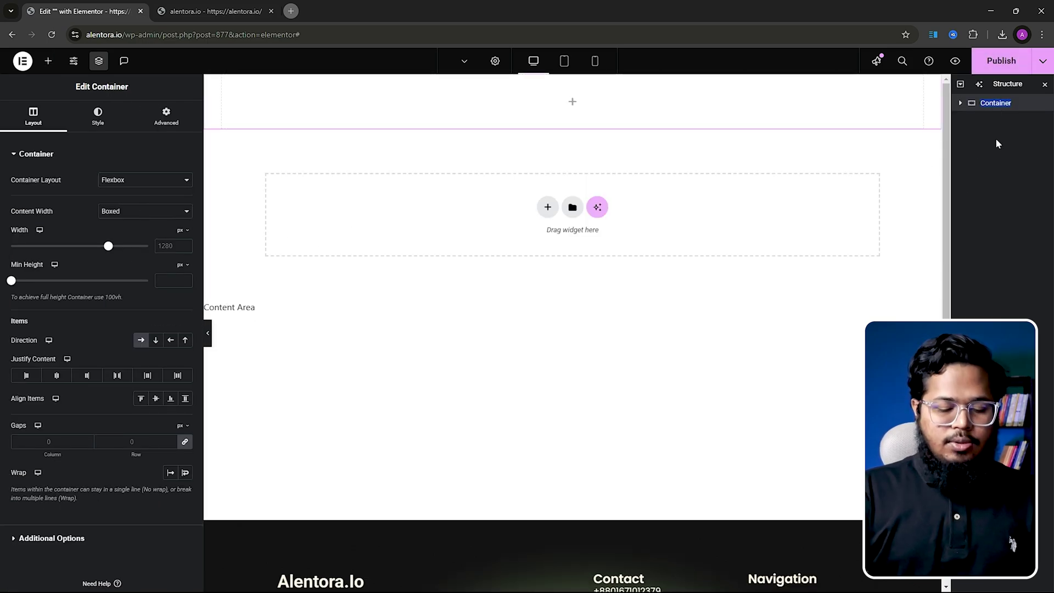
{"action": "type", "text": "Main wrapper"}
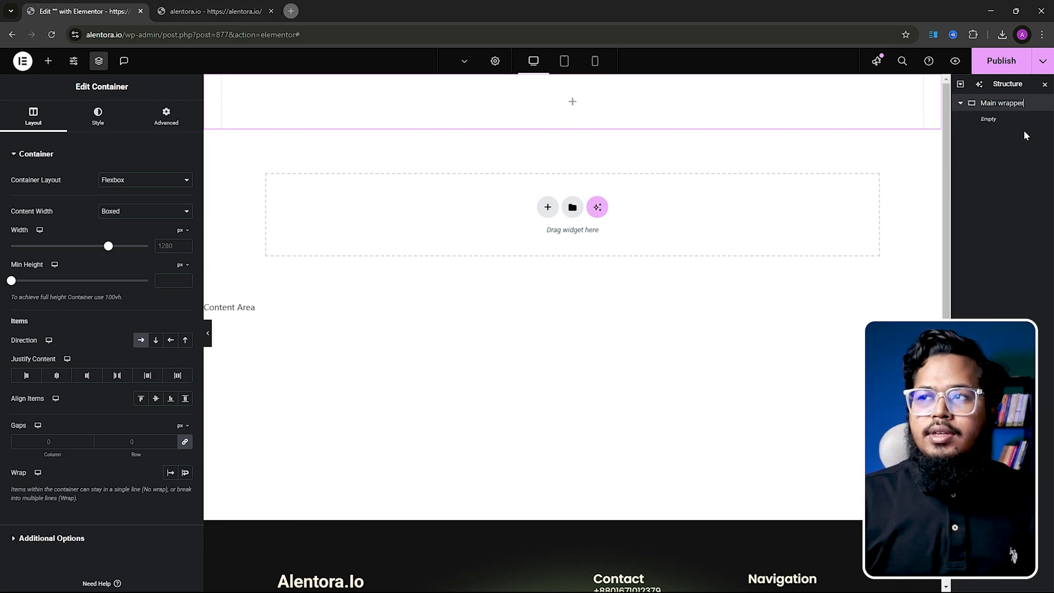
{"action": "left_click", "coordinate": [1008, 151]}
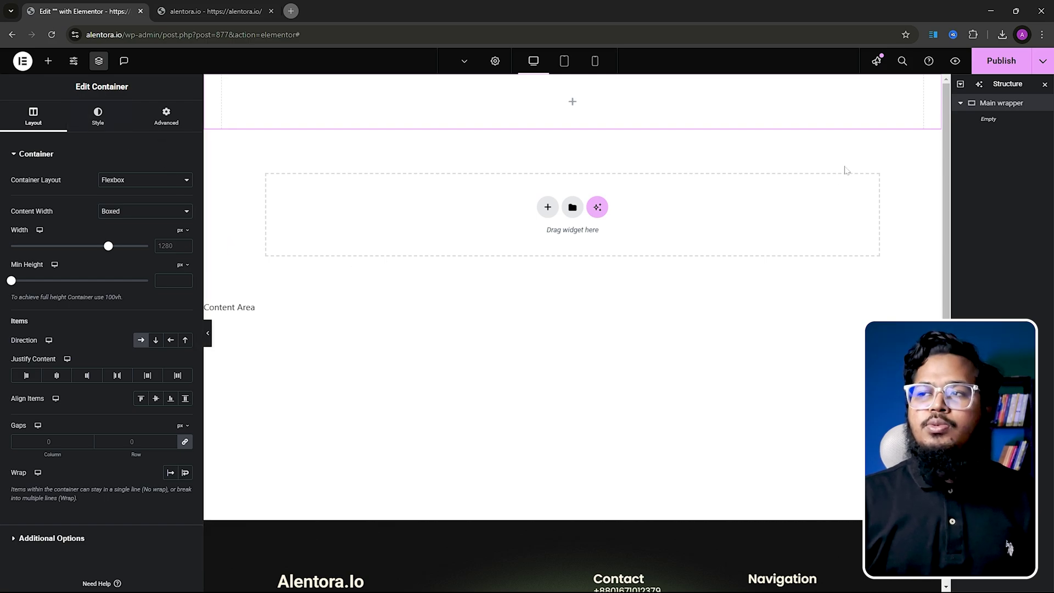
Step: Set the Main wrapper to full content width with a 115 px minimum height and vertically centred items
{"action": "left_click", "coordinate": [140, 213]}
{"action": "left_click", "coordinate": [109, 238]}
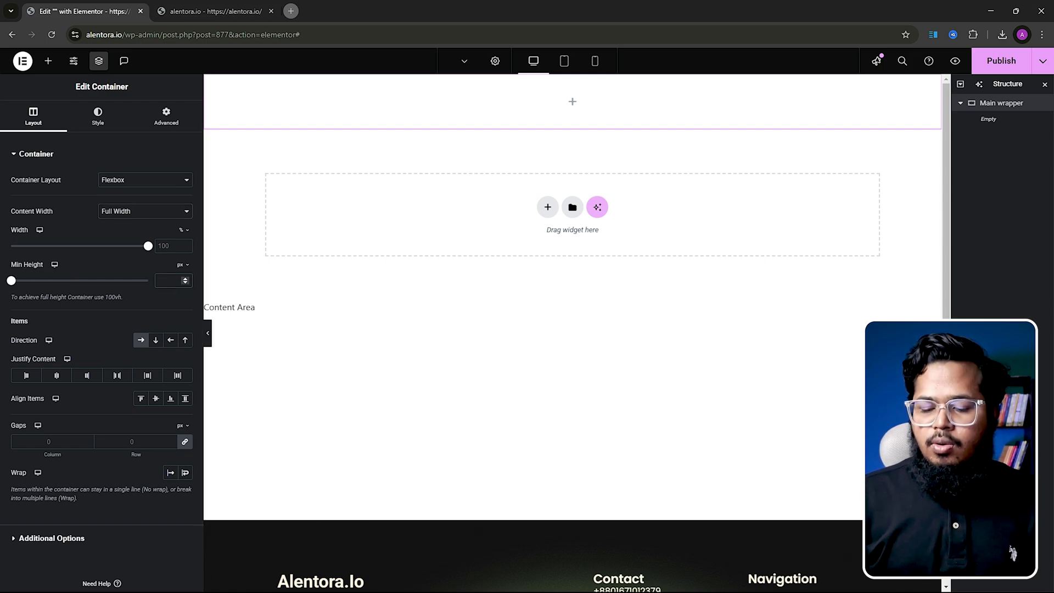
{"action": "type", "text": "115"}
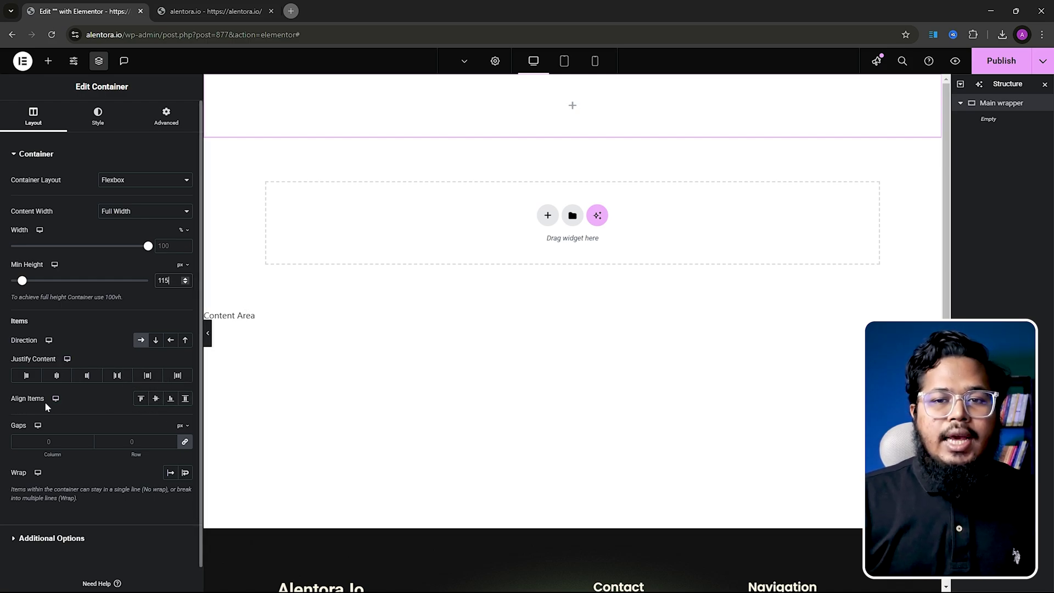
{"action": "left_click", "coordinate": [156, 400]}
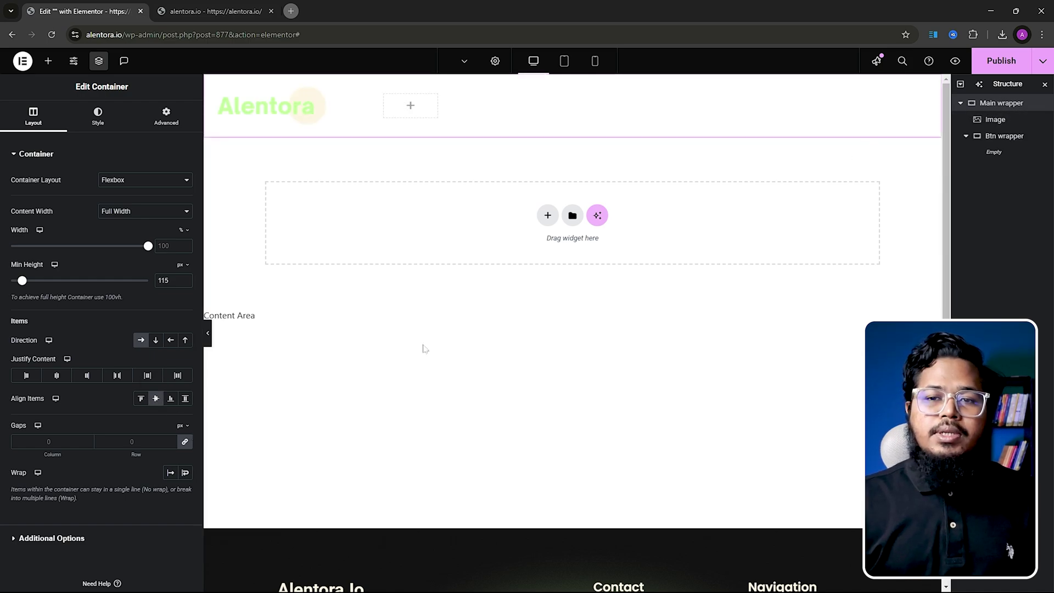
Step: Set the Main wrapper's Z-index to 100
{"action": "left_click", "coordinate": [166, 116]}
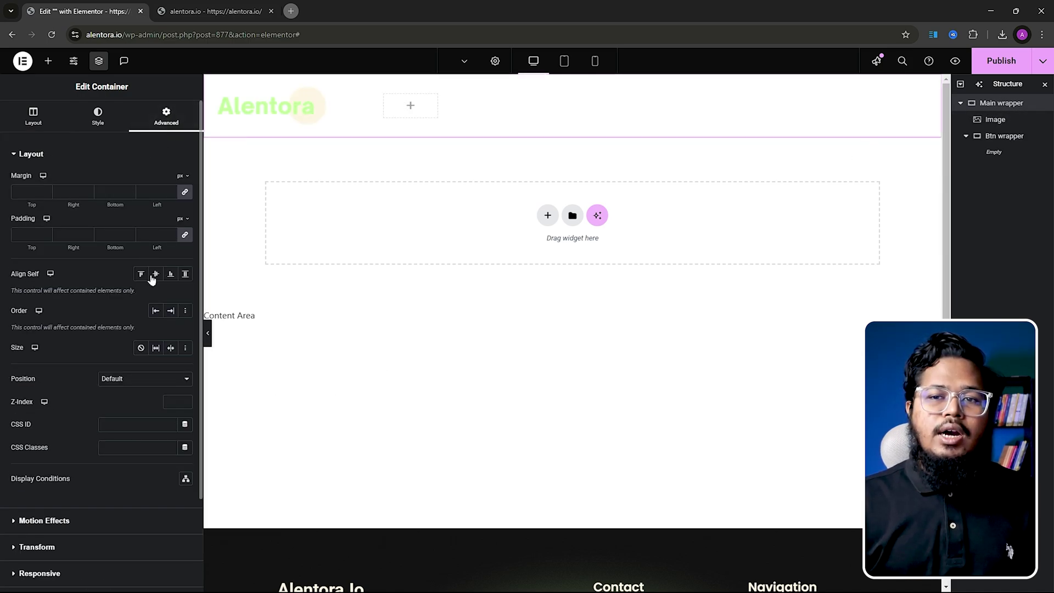
{"action": "scroll", "coordinate": [152, 280], "scroll_direction": "down", "scroll_amount": 1}
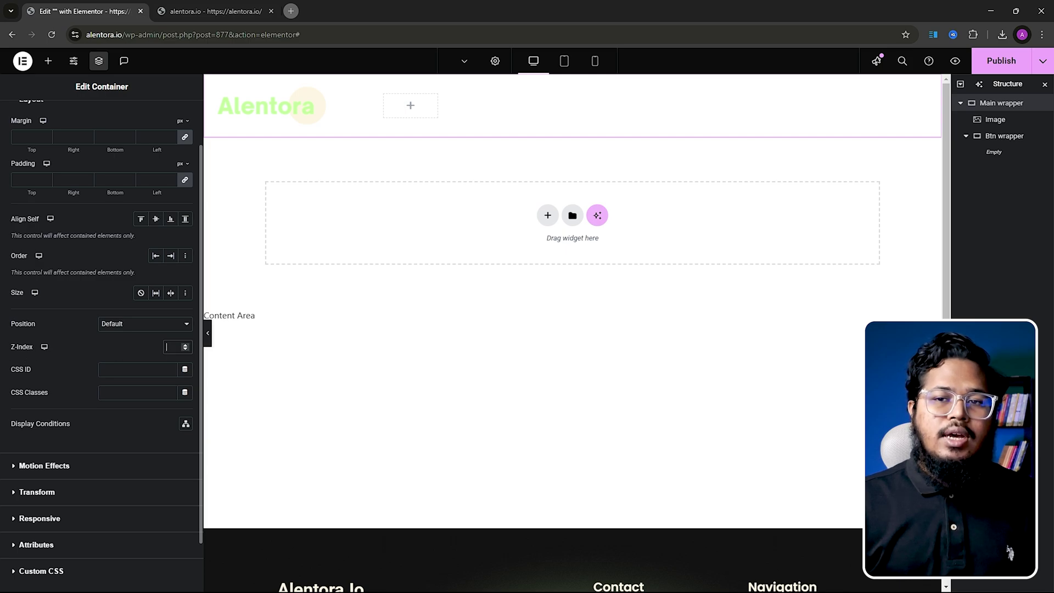
{"action": "type", "text": "100"}
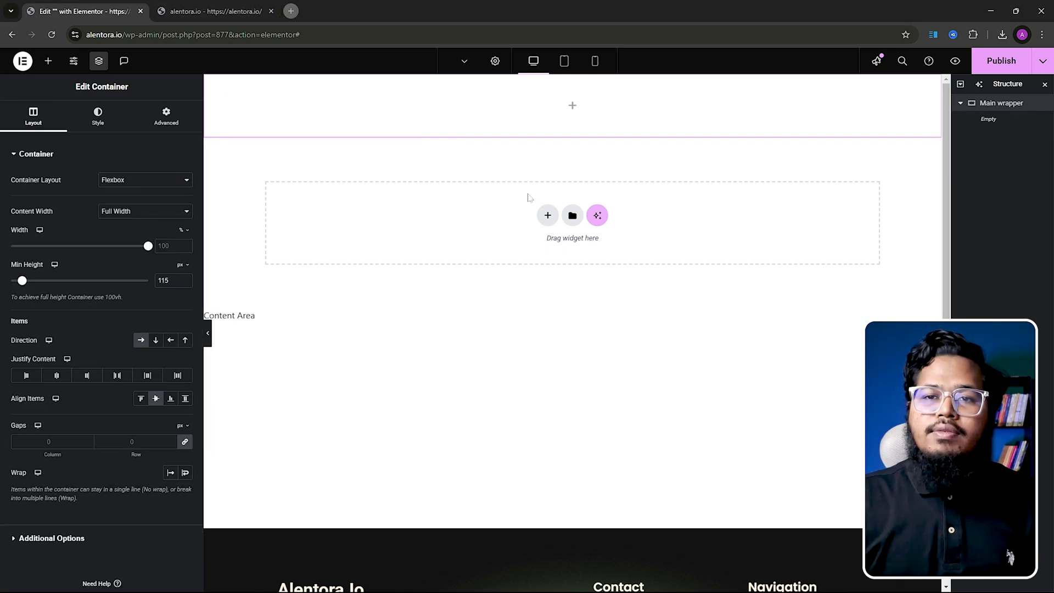
Step: Add an Image widget with the Alentora logo inside the Main wrapper and give it 1 rem padding on all sides
{"action": "left_click", "coordinate": [48, 61]}
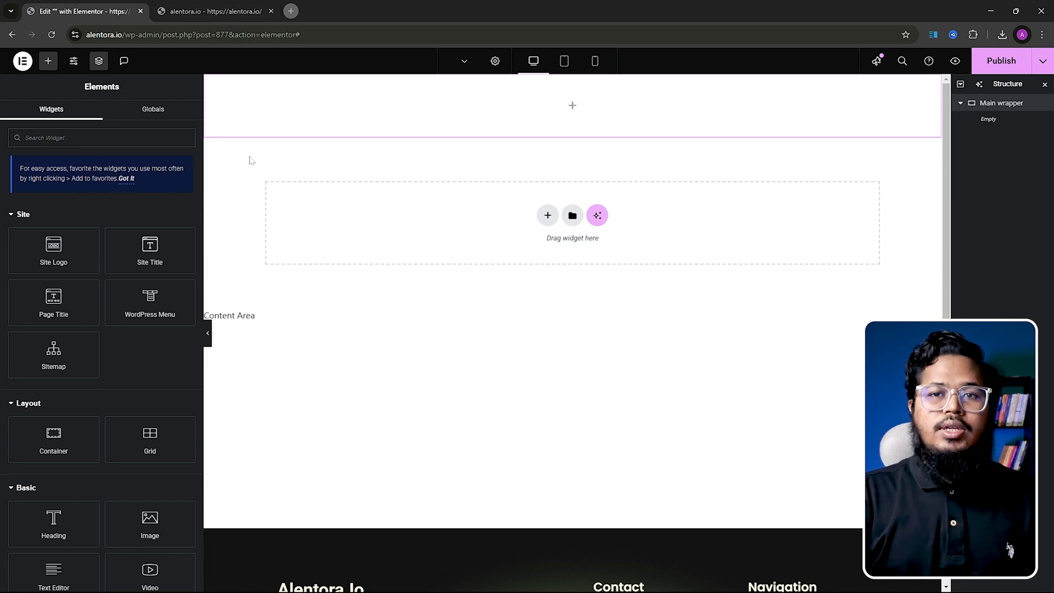
{"action": "scroll", "coordinate": [73, 220], "scroll_direction": "down", "scroll_amount": 5}
{"action": "left_click_drag", "start_coordinate": [73, 223], "coordinate": [573, 105]}
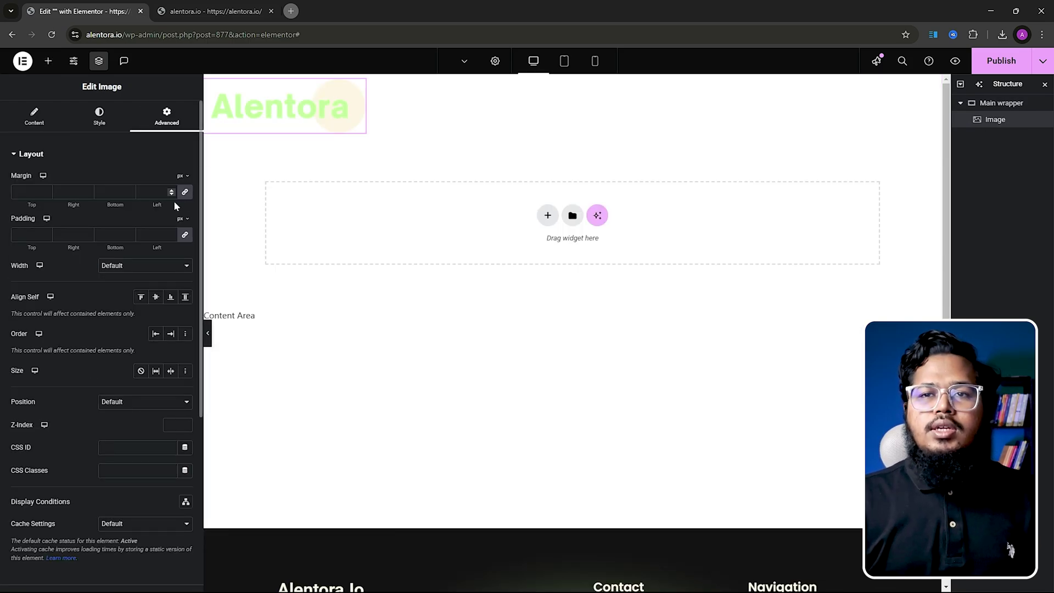
{"action": "left_click", "coordinate": [183, 218]}
{"action": "left_click", "coordinate": [181, 237]}
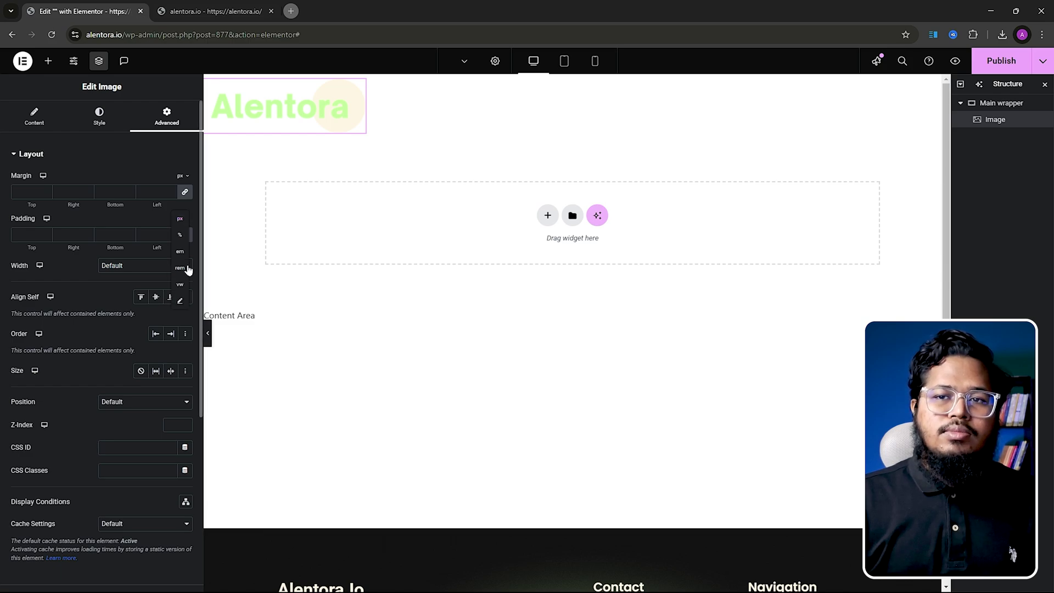
{"action": "left_click", "coordinate": [136, 240]}
{"action": "type", "text": "1"}
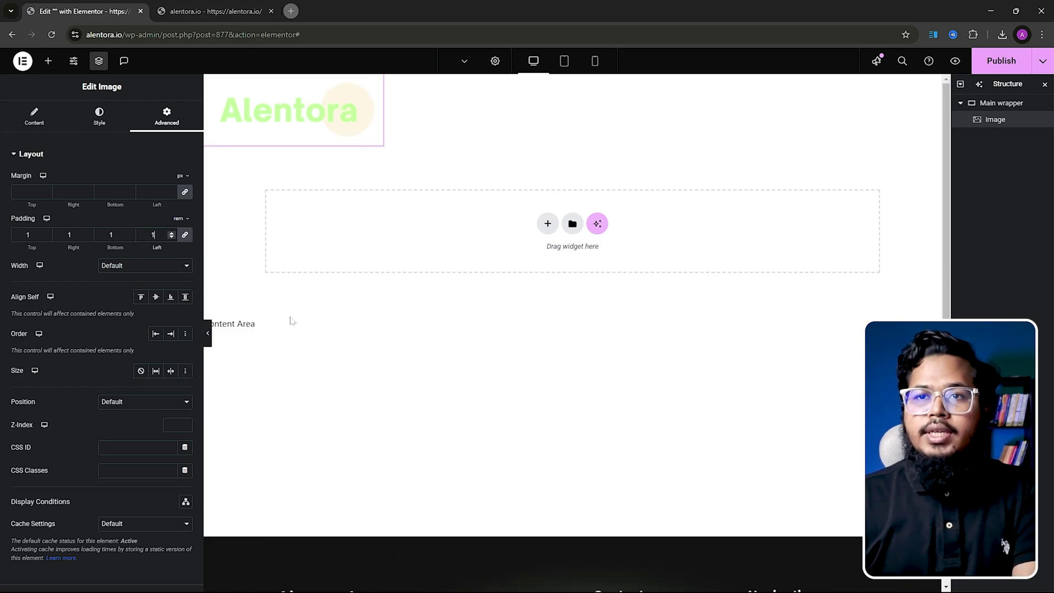
Step: Size the logo image to 80% width and 70% max width, and align it left
{"action": "left_click", "coordinate": [101, 117]}
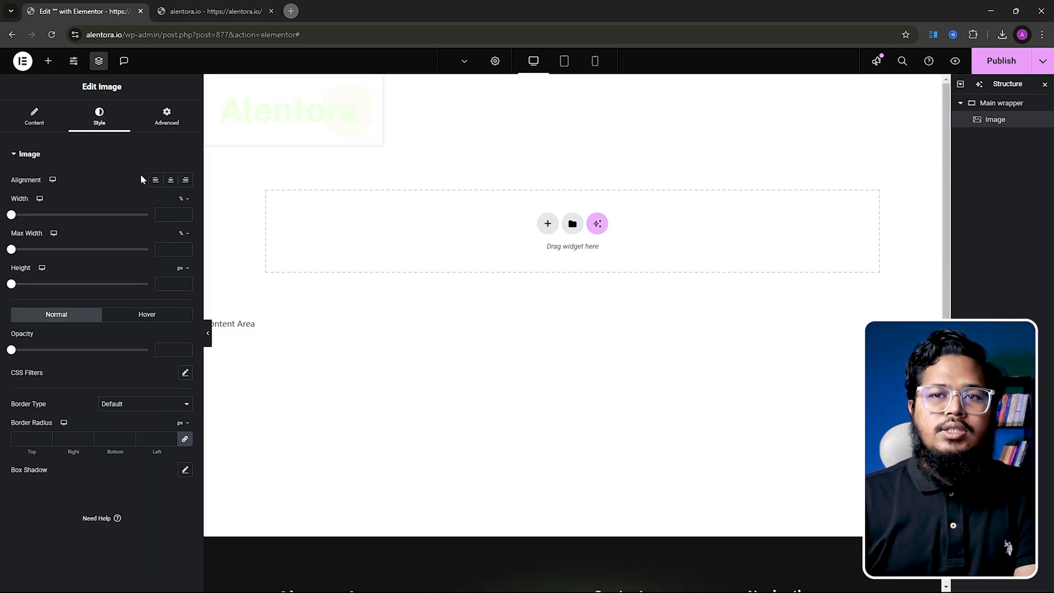
{"action": "left_click", "coordinate": [41, 118]}
{"action": "left_click", "coordinate": [137, 279]}
{"action": "left_click", "coordinate": [187, 293]}
{"action": "left_click", "coordinate": [87, 121]}
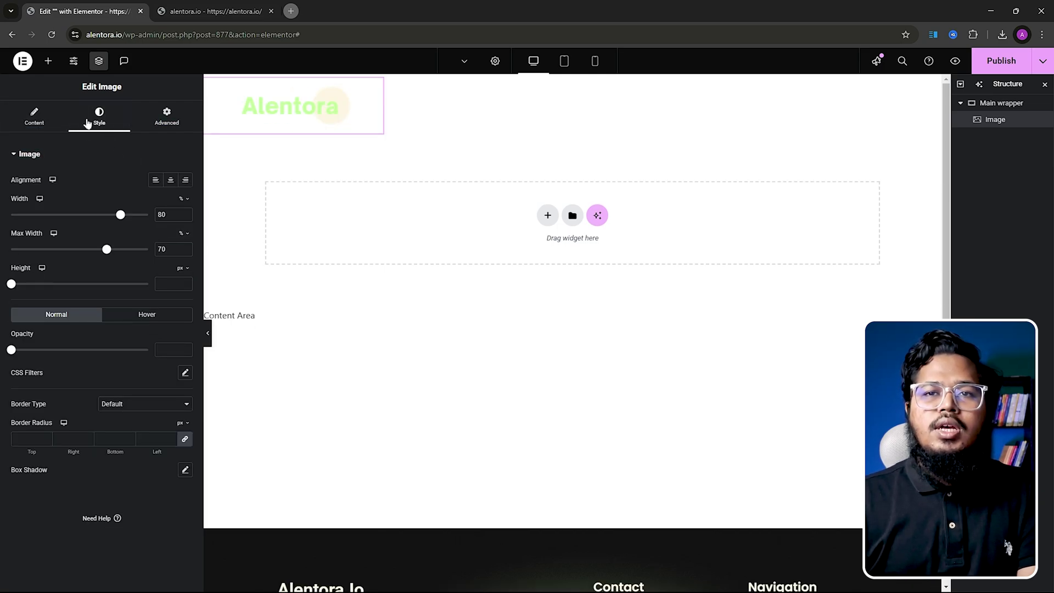
{"action": "left_click", "coordinate": [157, 183]}
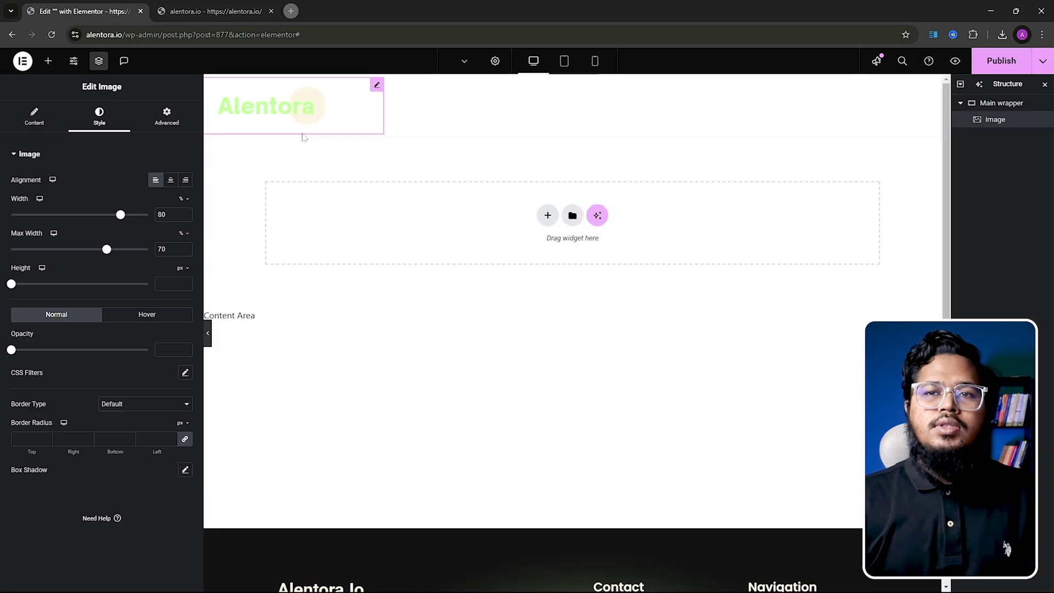
{"action": "left_click", "coordinate": [34, 117]}
Step: Add a nested container beside the logo inside the Main wrapper and rename it "Btn wrapper"
{"action": "left_click", "coordinate": [1001, 103]}
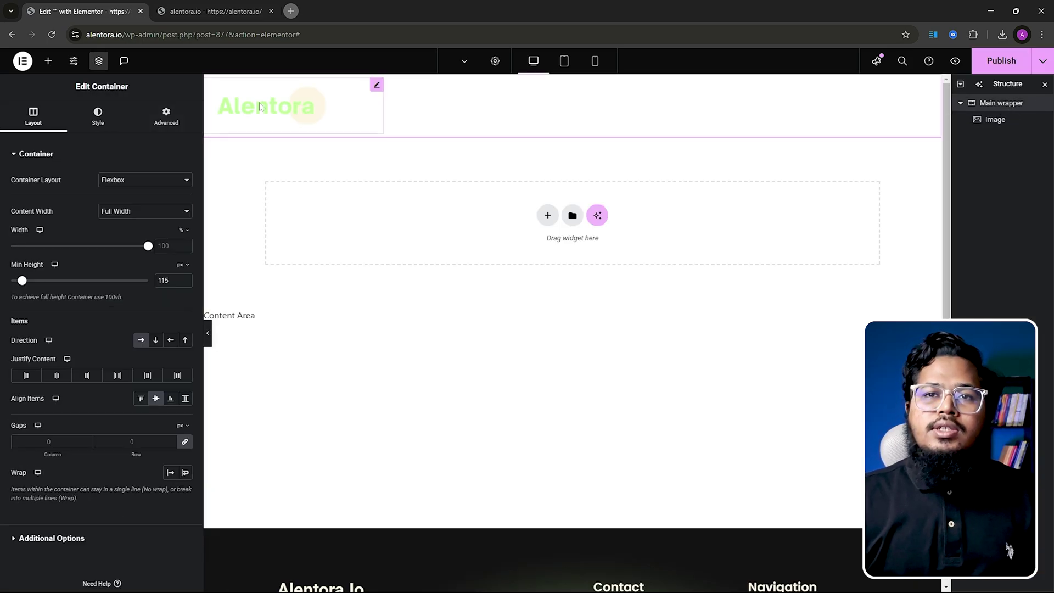
{"action": "left_click", "coordinate": [48, 60]}
{"action": "left_click", "coordinate": [55, 439]}
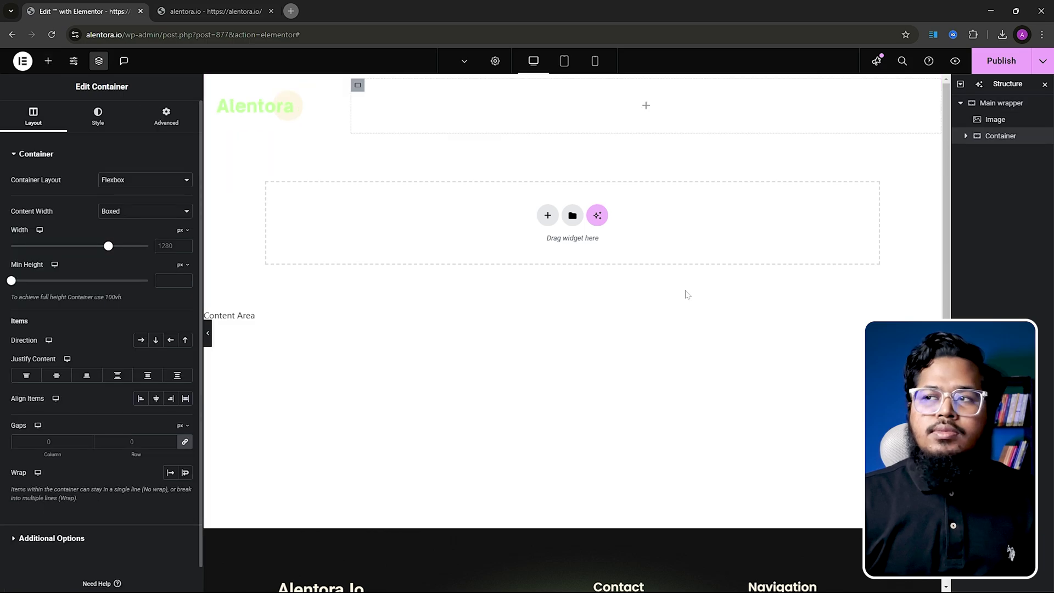
{"action": "type", "text": "Btn wrapper"}
{"action": "key", "text": "Return"}
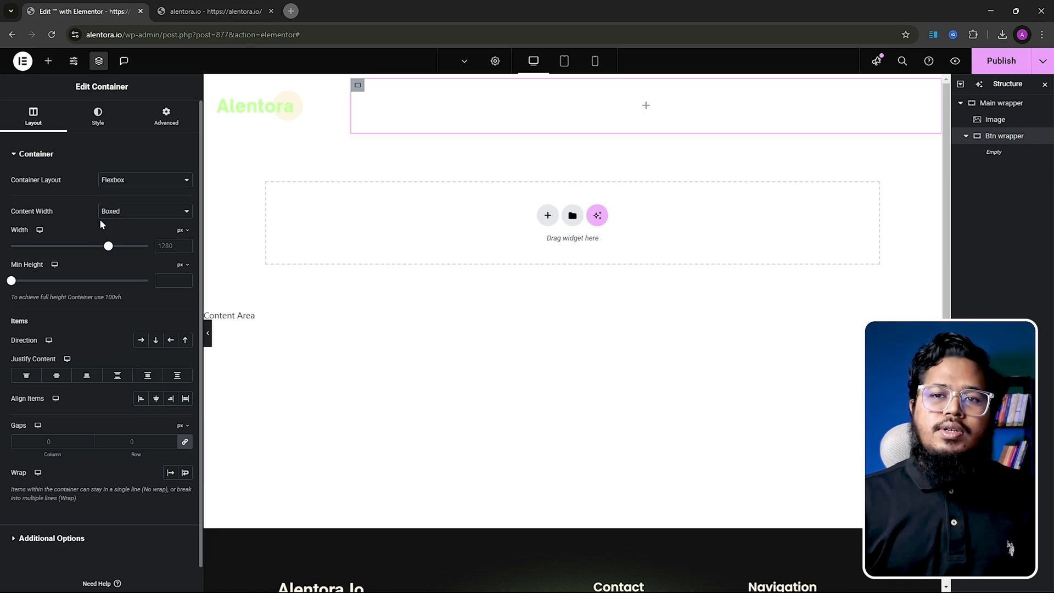
Step: Set the Btn wrapper to Full Width content with a 100 px width and a 45 px minimum height
{"action": "left_click", "coordinate": [121, 214]}
{"action": "left_click", "coordinate": [118, 238]}
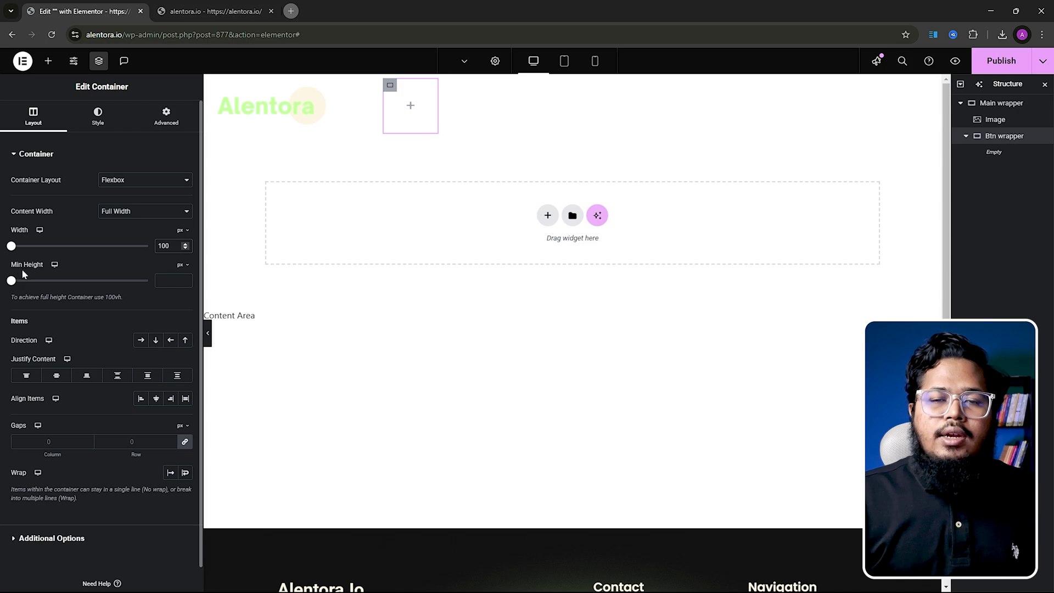
{"action": "left_click", "coordinate": [170, 281]}
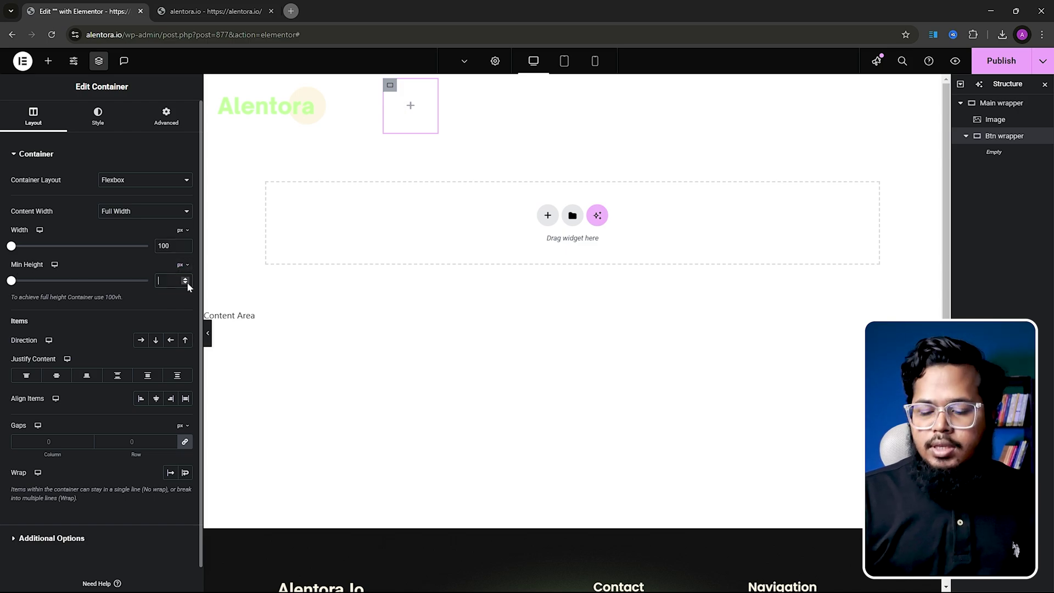
{"action": "type", "text": "45"}
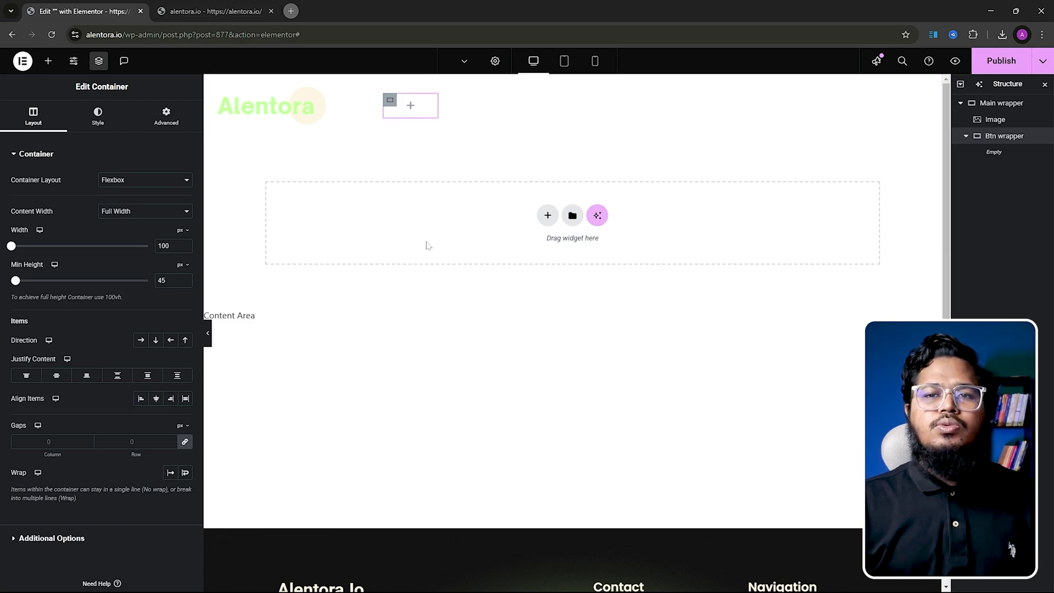
Step: Position the Btn wrapper absolutely with right horizontal orientation, using 35 px for both the horizontal and vertical offsets
{"action": "left_click", "coordinate": [167, 124]}
{"action": "left_click", "coordinate": [138, 378]}
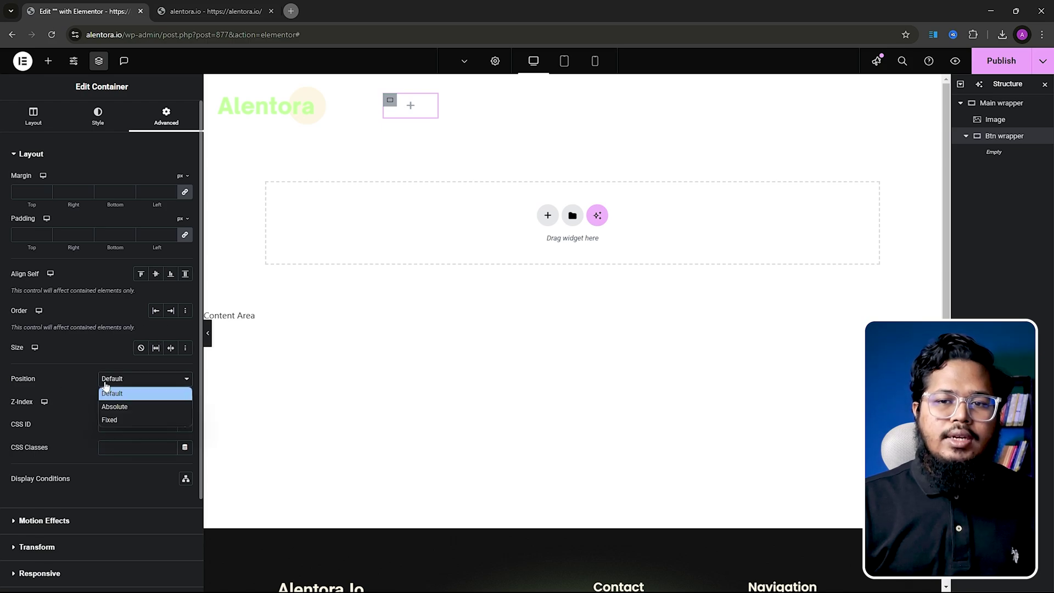
{"action": "left_click", "coordinate": [137, 405]}
{"action": "scroll", "coordinate": [175, 470], "scroll_direction": "down", "scroll_amount": 3}
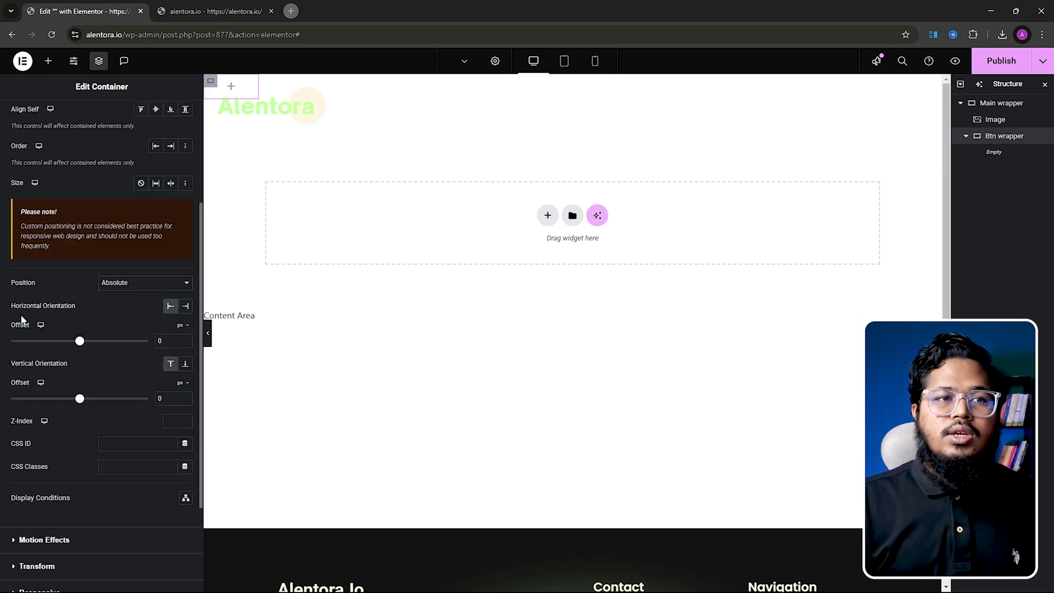
{"action": "left_click", "coordinate": [182, 311]}
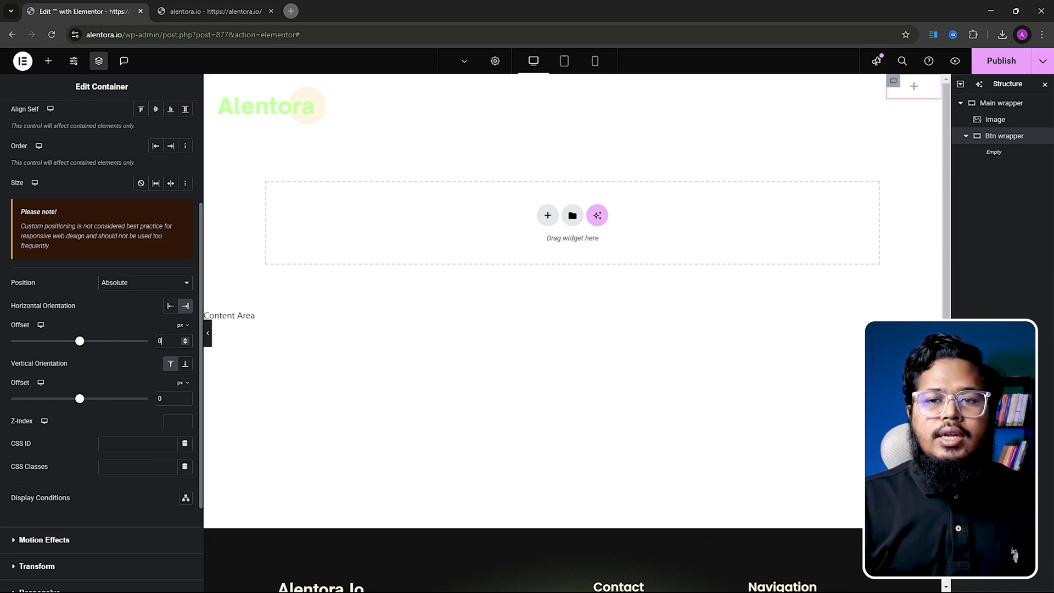
{"action": "key", "text": "BackSpace"}
{"action": "type", "text": "35"}
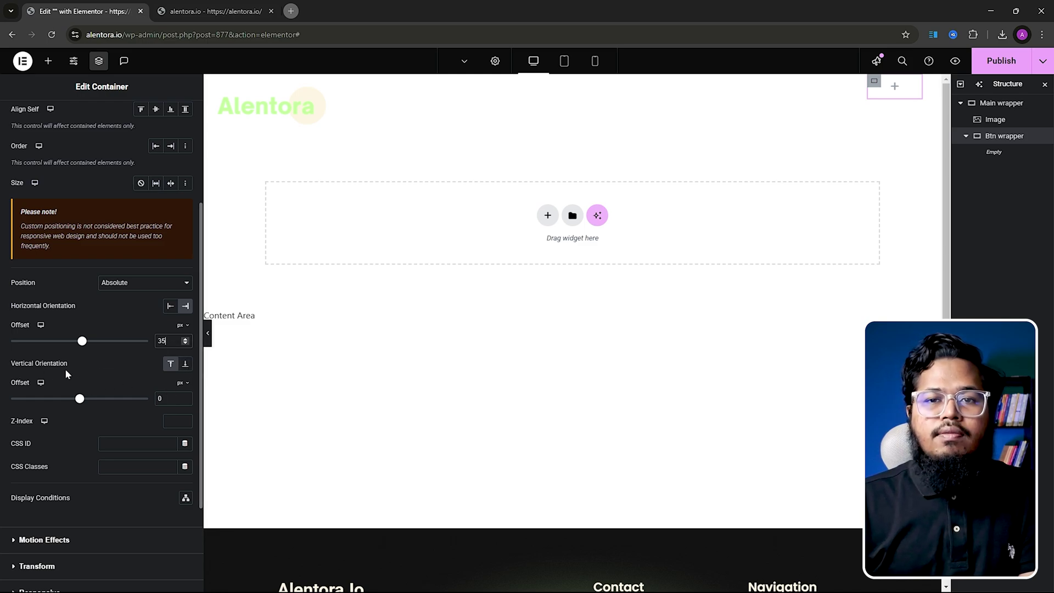
{"action": "key", "text": "BackSpace"}
{"action": "type", "text": "35"}
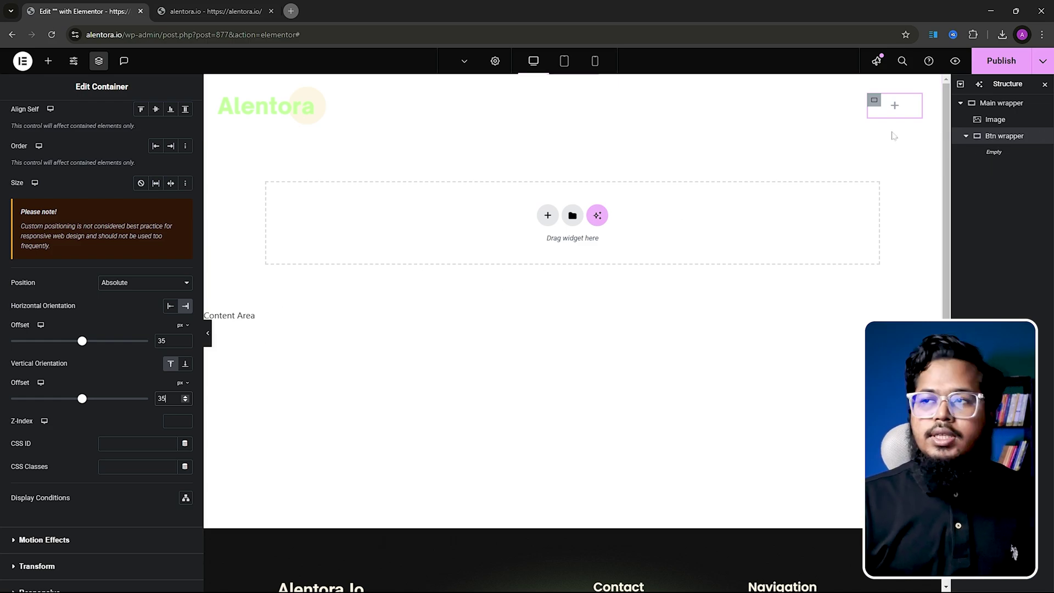
Step: Add a Button widget inside the Btn wrapper and set its text to "Menu"
{"action": "left_click", "coordinate": [47, 60]}
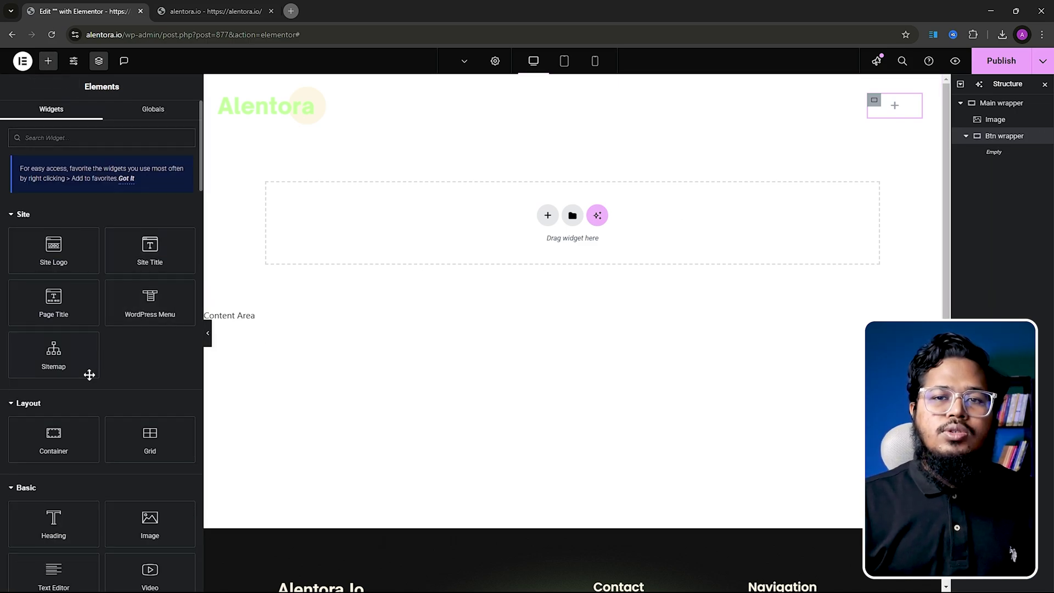
{"action": "scroll", "coordinate": [77, 365], "scroll_direction": "down", "scroll_amount": 4}
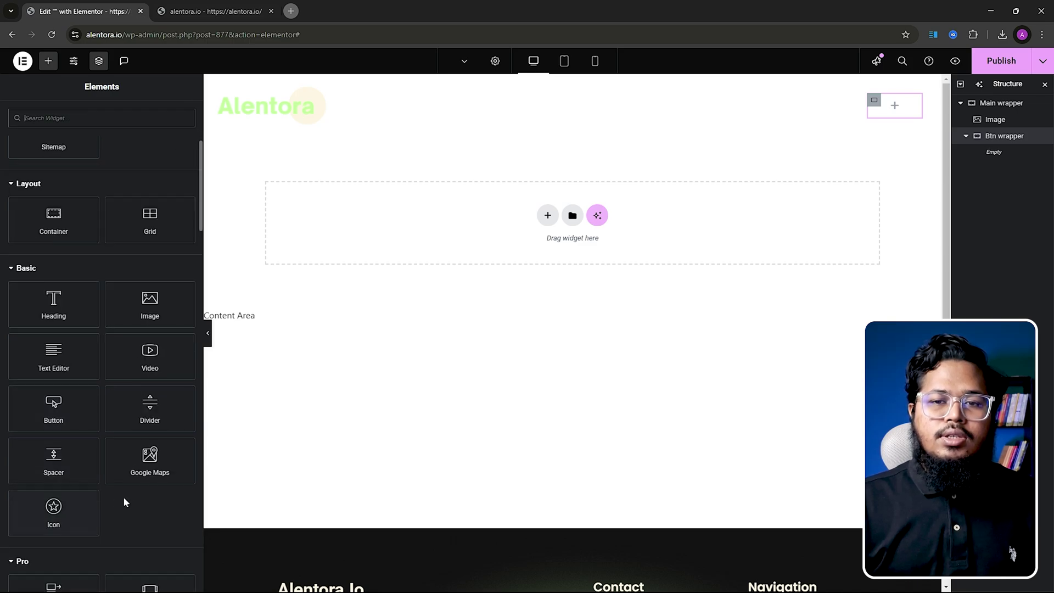
{"action": "left_click_drag", "start_coordinate": [47, 404], "coordinate": [895, 106]}
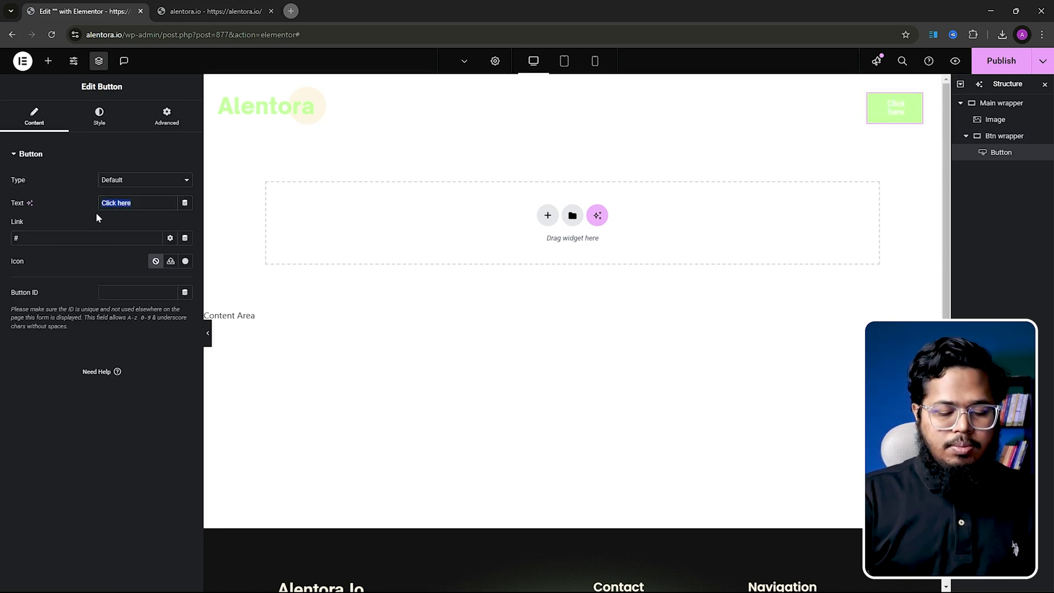
{"action": "type", "text": "Menu"}
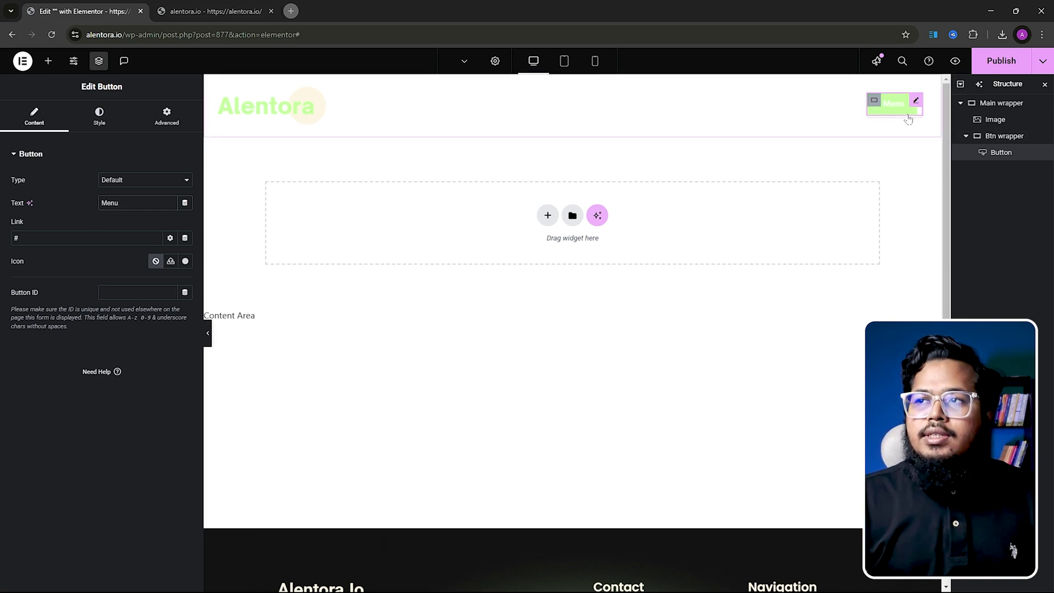
Step: Set the Menu button's text color to the Secondary global color
{"action": "left_click", "coordinate": [98, 113]}
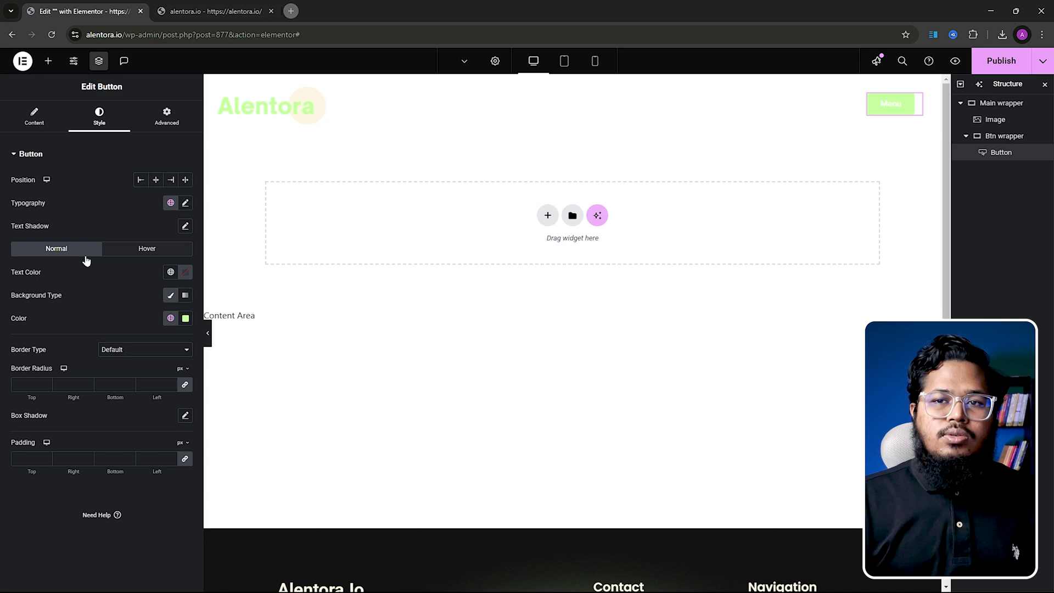
{"action": "left_click", "coordinate": [170, 273]}
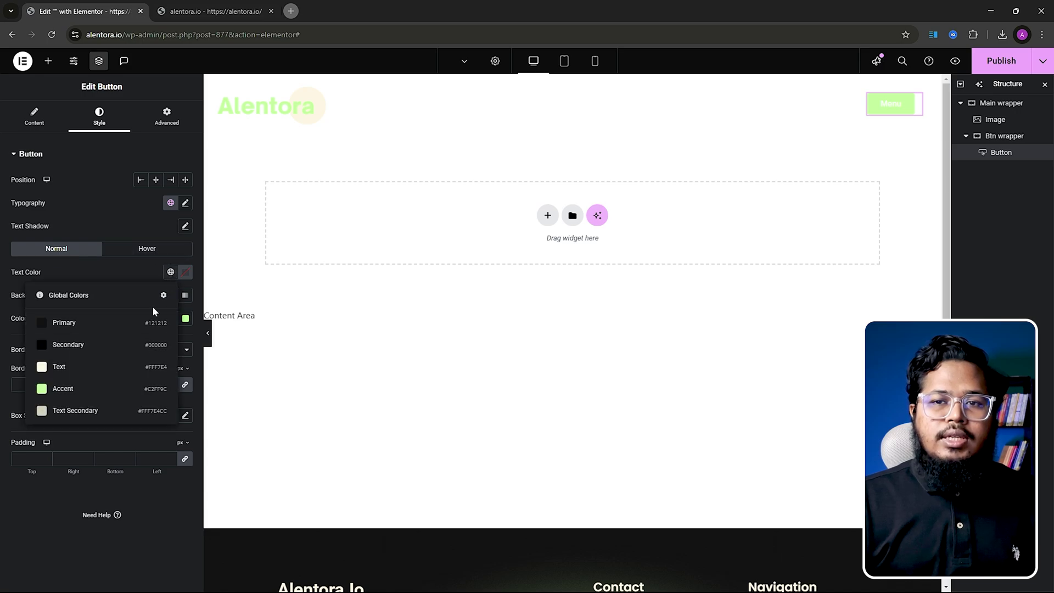
{"action": "left_click", "coordinate": [68, 346]}
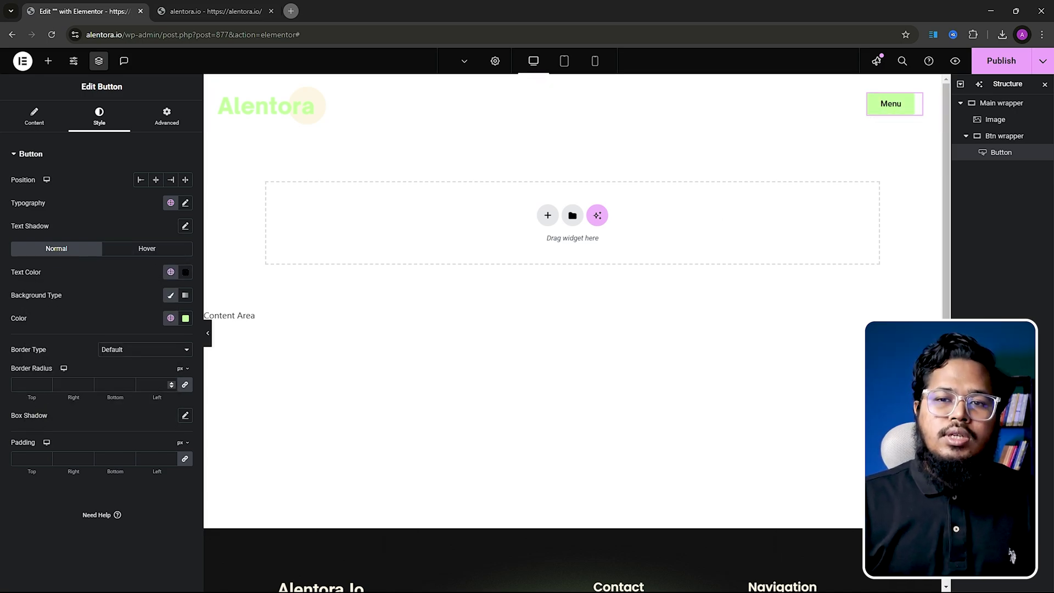
Step: Set the Menu button's border radius to 20 px and its padding to 0 px on all sides
{"action": "left_click", "coordinate": [167, 115]}
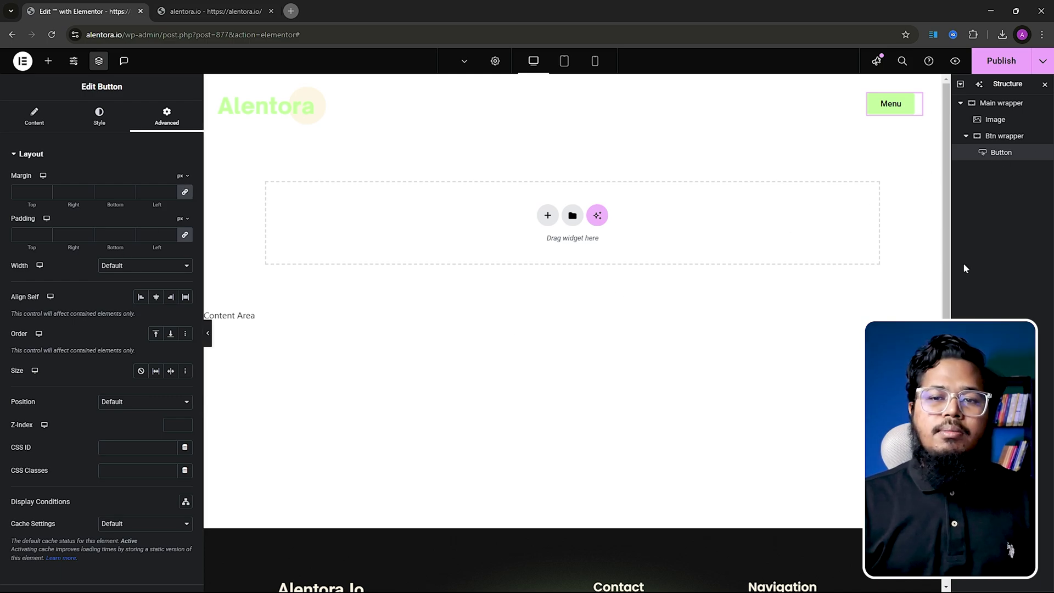
{"action": "left_click", "coordinate": [54, 118]}
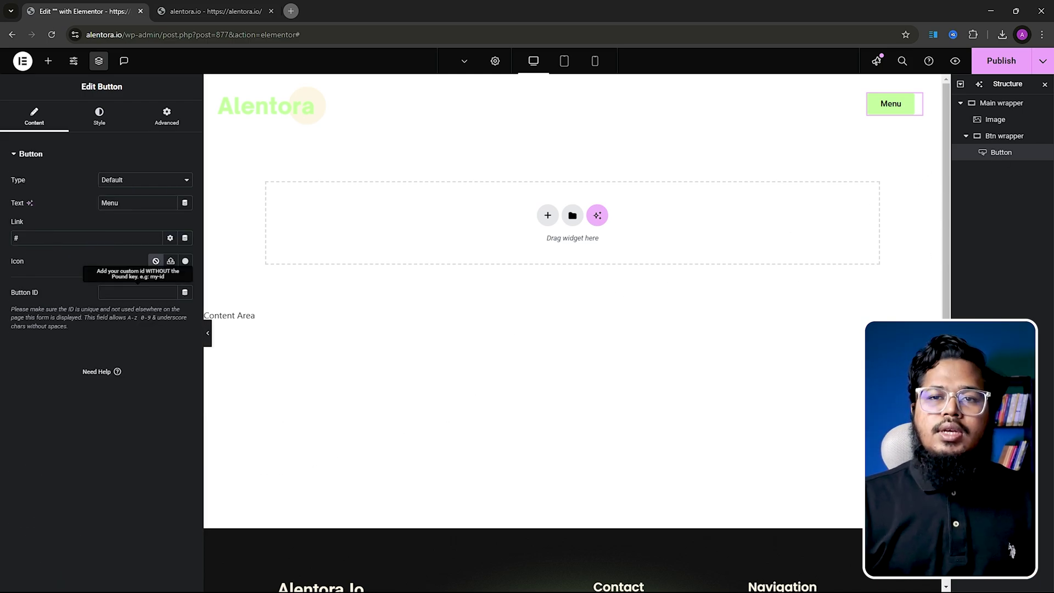
{"action": "left_click", "coordinate": [92, 122]}
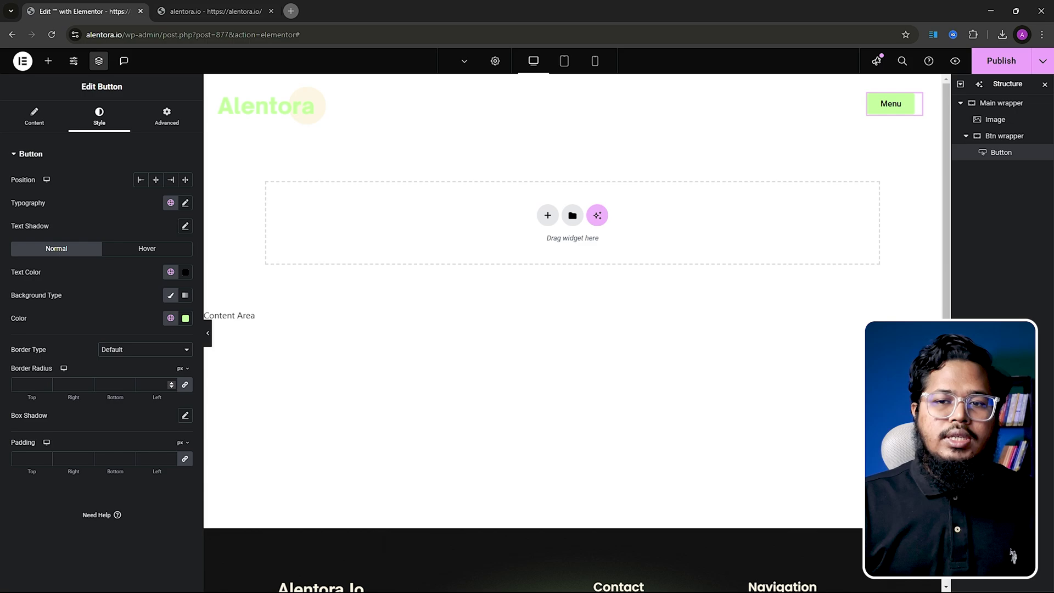
{"action": "type", "text": "20"}
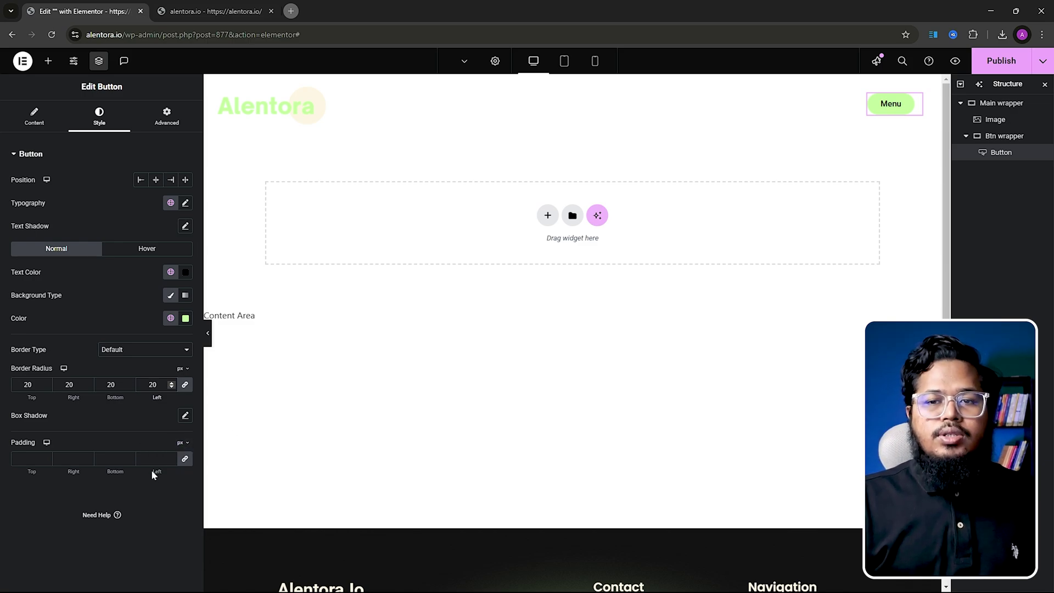
{"action": "type", "text": "0"}
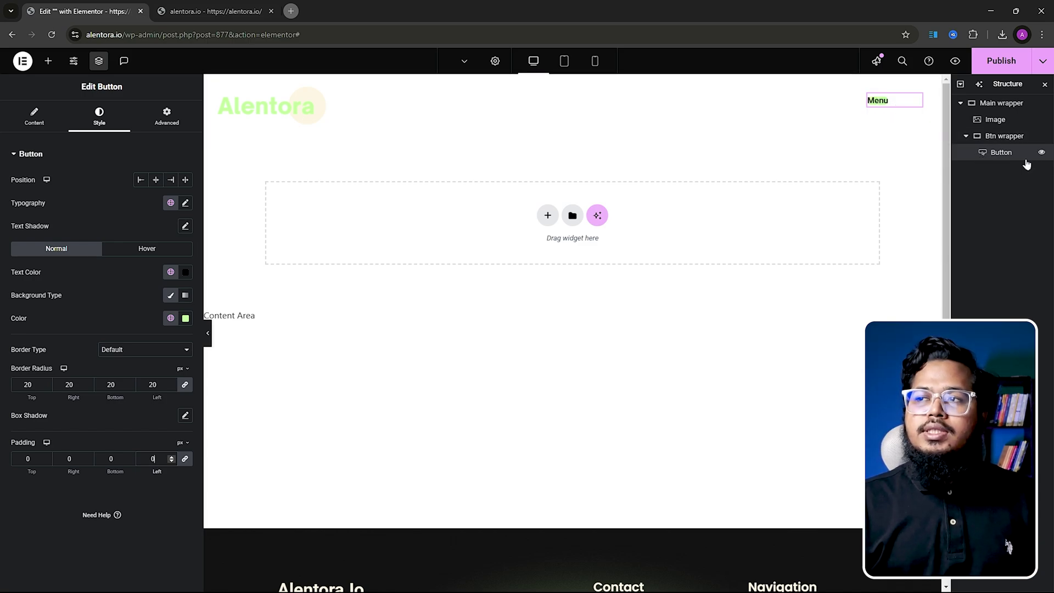
Step: Duplicate the Menu button within the Btn wrapper and change the copy's text to "Close"
{"action": "right_click", "coordinate": [1005, 154]}
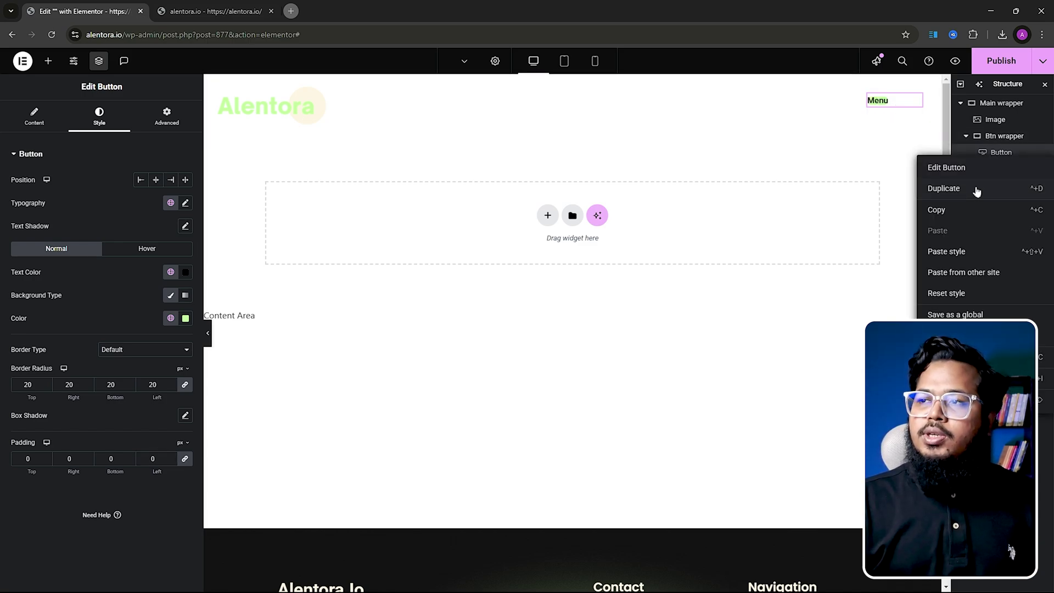
{"action": "left_click", "coordinate": [965, 191]}
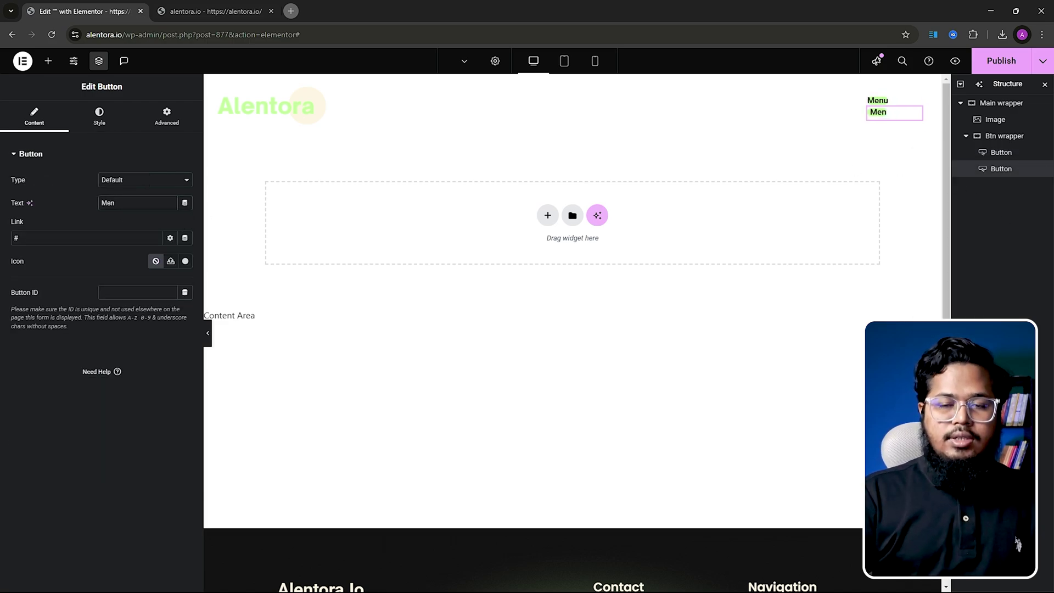
{"action": "key", "text": "BackSpace"}
{"action": "key", "text": "BackSpace"}
{"action": "key", "text": "BackSpace"}
{"action": "type", "text": "Close"}
Step: Give the Close button the Accent global color for its text and the Secondary global color for its background
{"action": "left_click", "coordinate": [98, 116]}
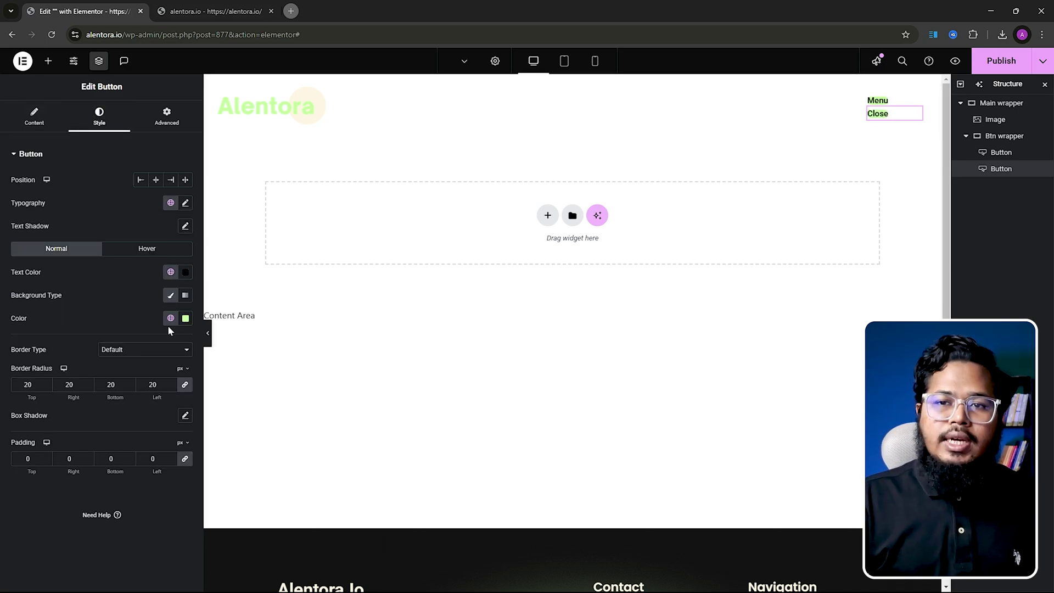
{"action": "left_click", "coordinate": [171, 272]}
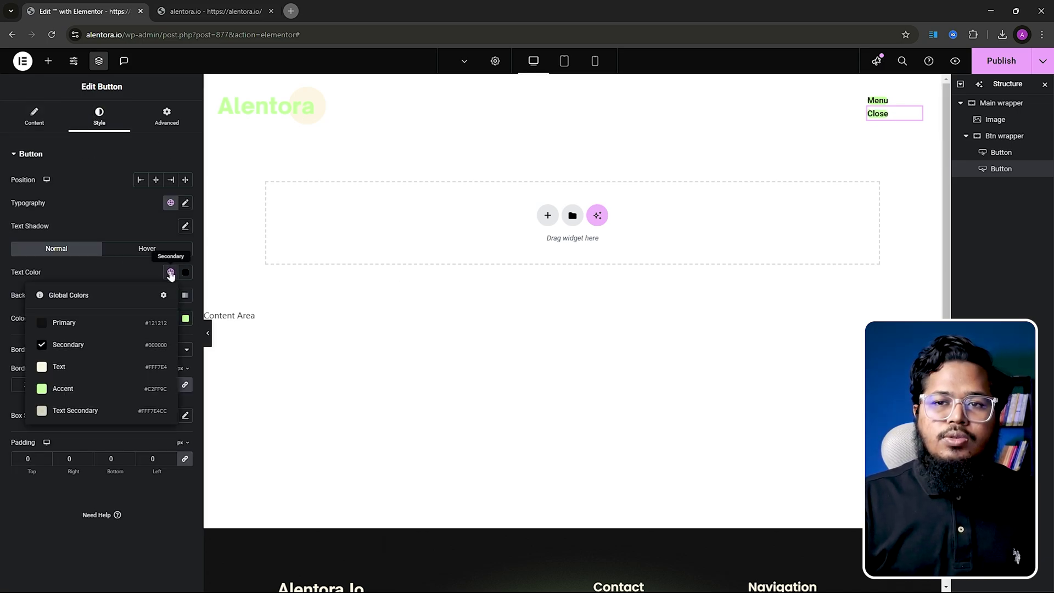
{"action": "left_click", "coordinate": [101, 386]}
{"action": "left_click", "coordinate": [170, 318]}
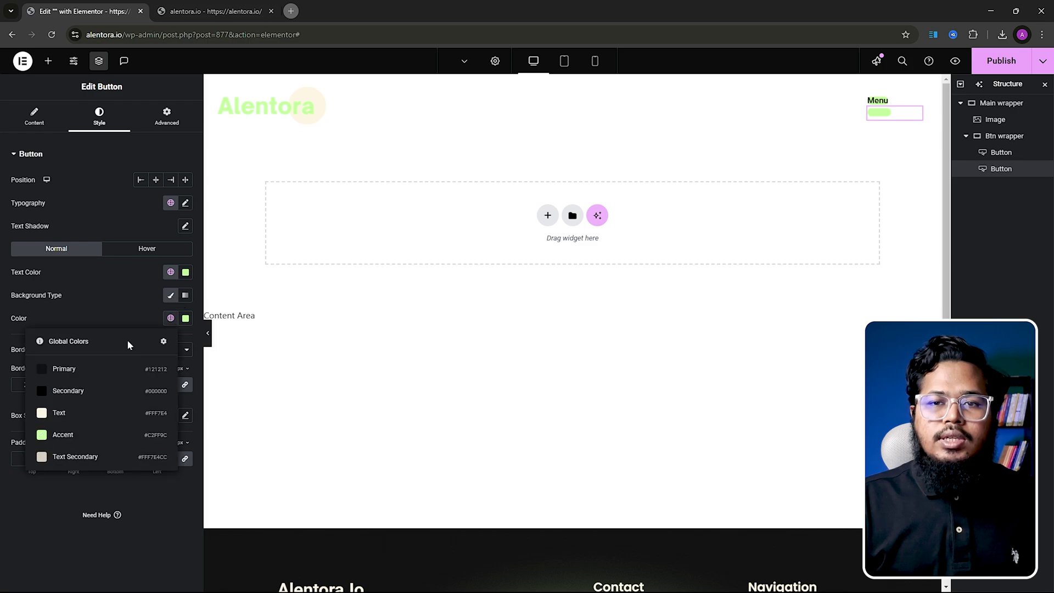
{"action": "left_click", "coordinate": [73, 393]}
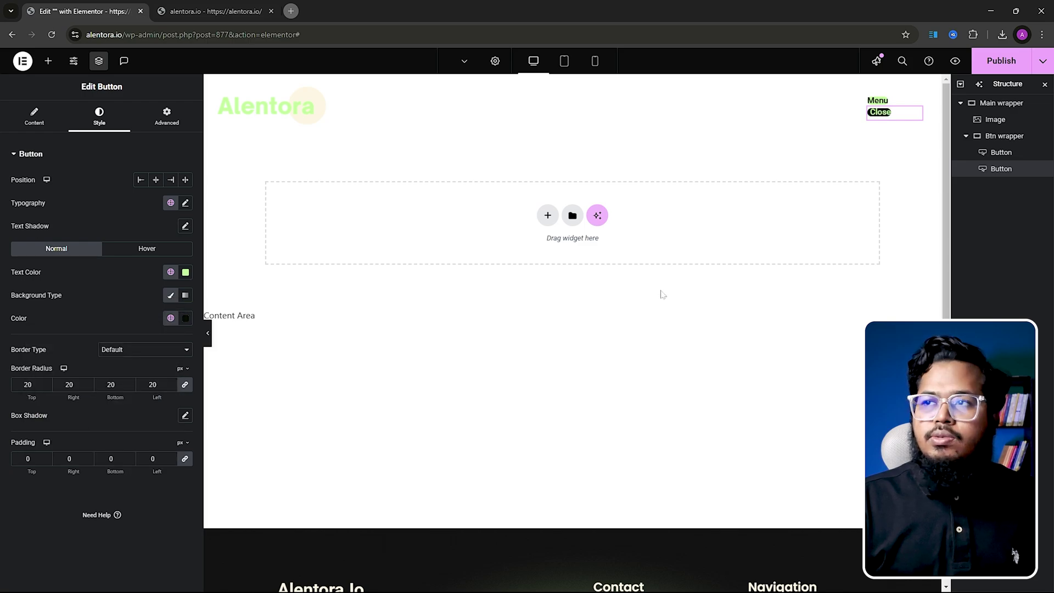
Step: Collapse the Btn wrapper in the structure tree and select the Main wrapper
{"action": "left_click", "coordinate": [1005, 137]}
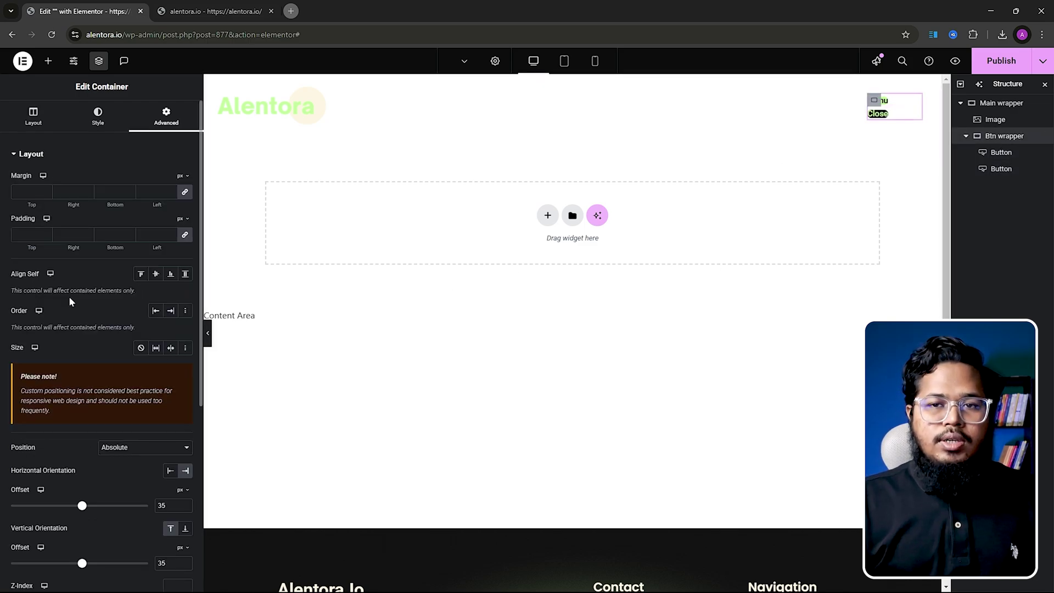
{"action": "left_click", "coordinate": [966, 137]}
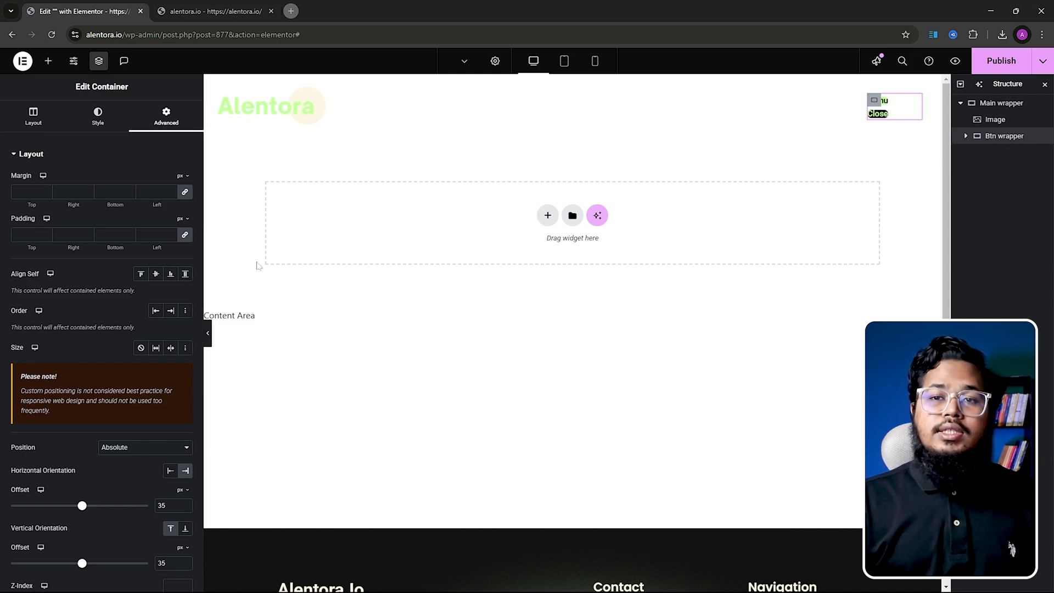
{"action": "left_click", "coordinate": [1001, 103]}
{"action": "left_click", "coordinate": [53, 63]}
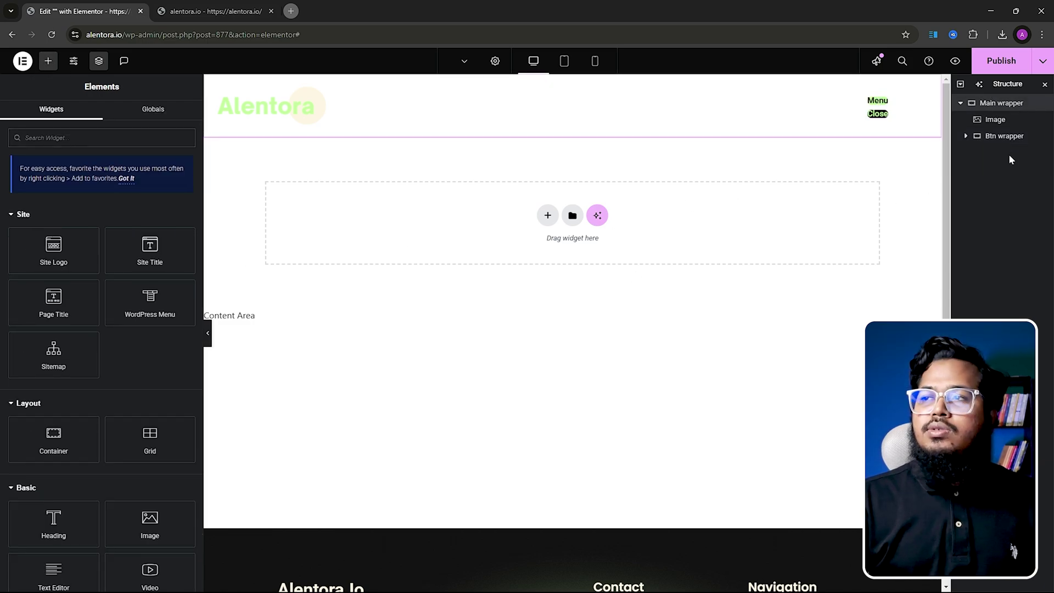
{"action": "left_click", "coordinate": [974, 136]}
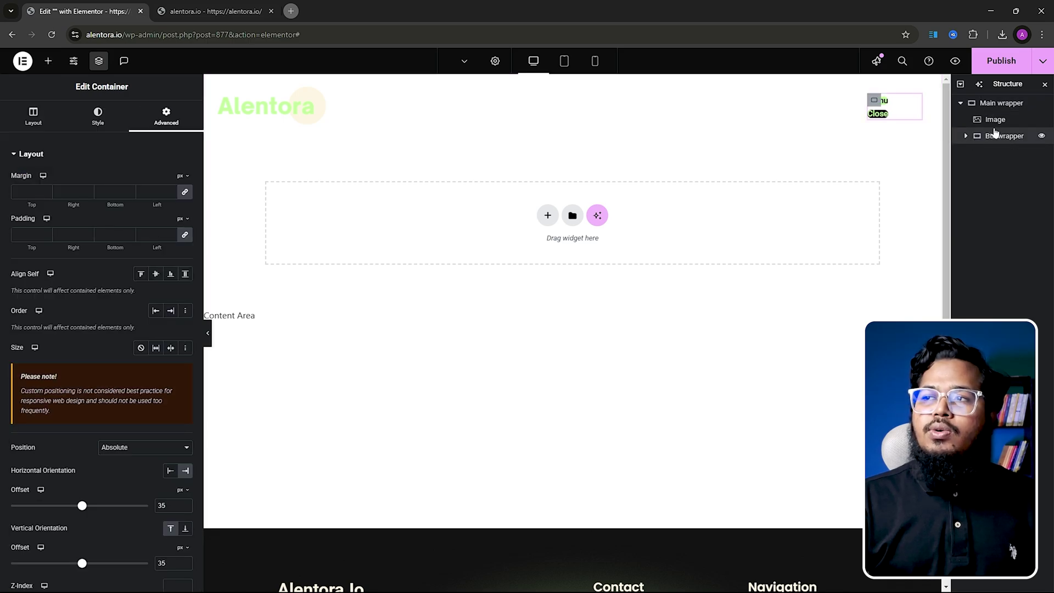
{"action": "left_click", "coordinate": [989, 104]}
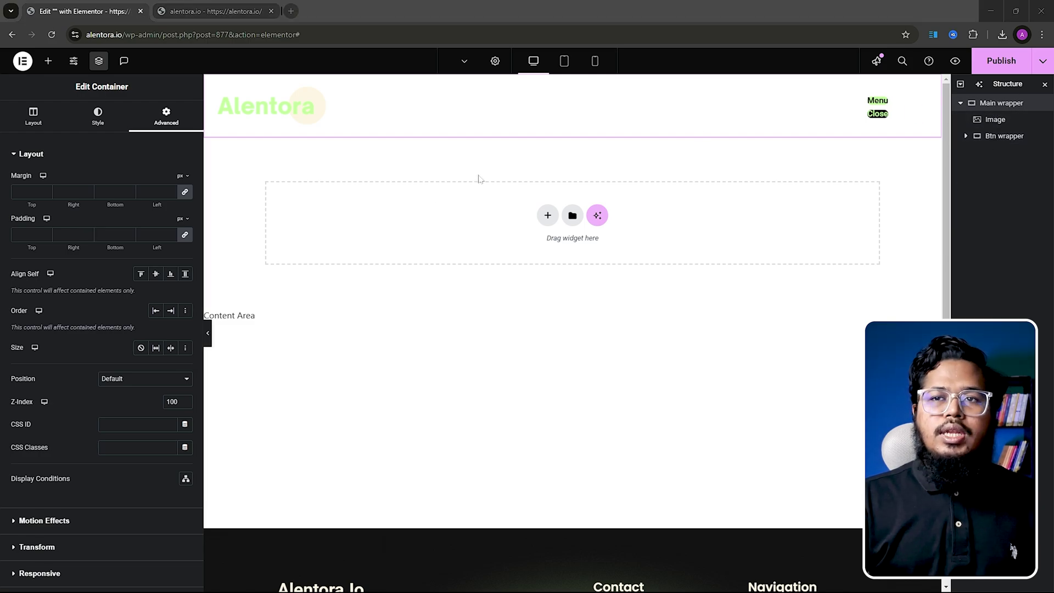
Step: Add a nested container between the logo and the buttons in the Main wrapper and rename it "Content wrapper"
{"action": "left_click", "coordinate": [1013, 108]}
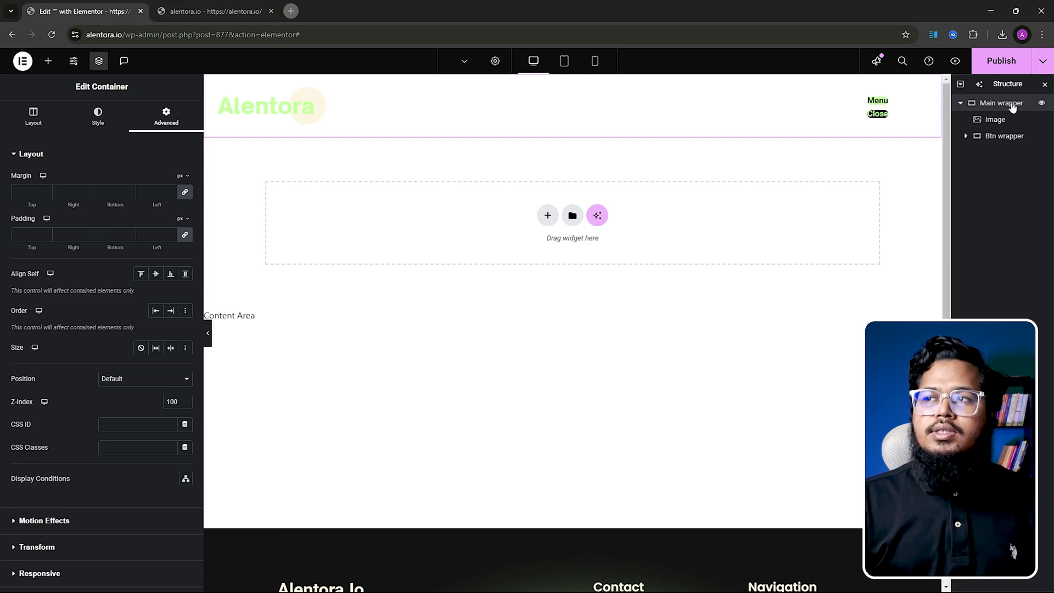
{"action": "left_click", "coordinate": [49, 62]}
{"action": "scroll", "coordinate": [97, 300], "scroll_direction": "down", "scroll_amount": 3}
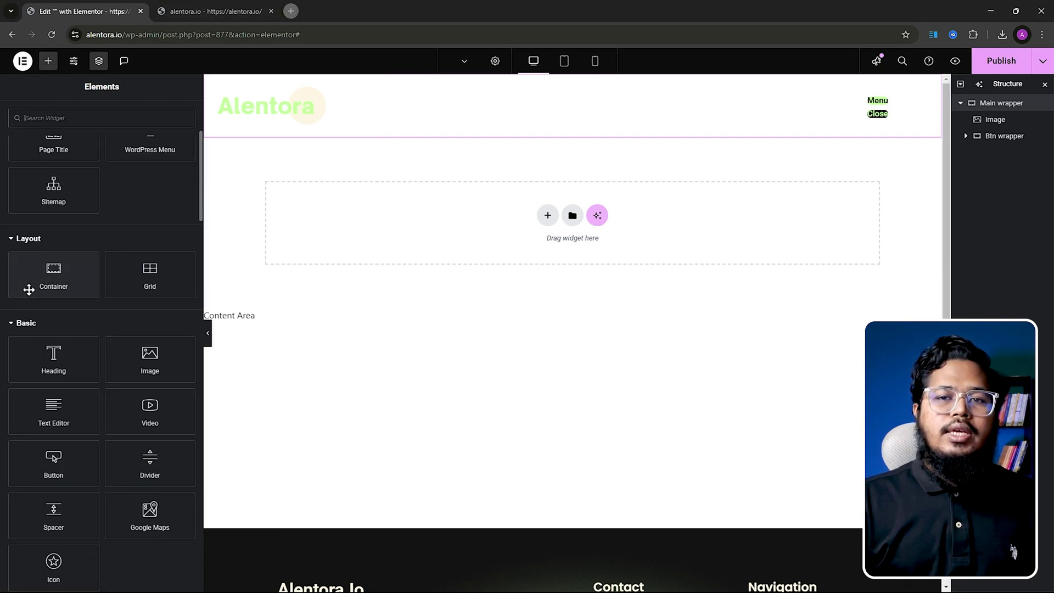
{"action": "left_click_drag", "start_coordinate": [51, 277], "coordinate": [484, 104]}
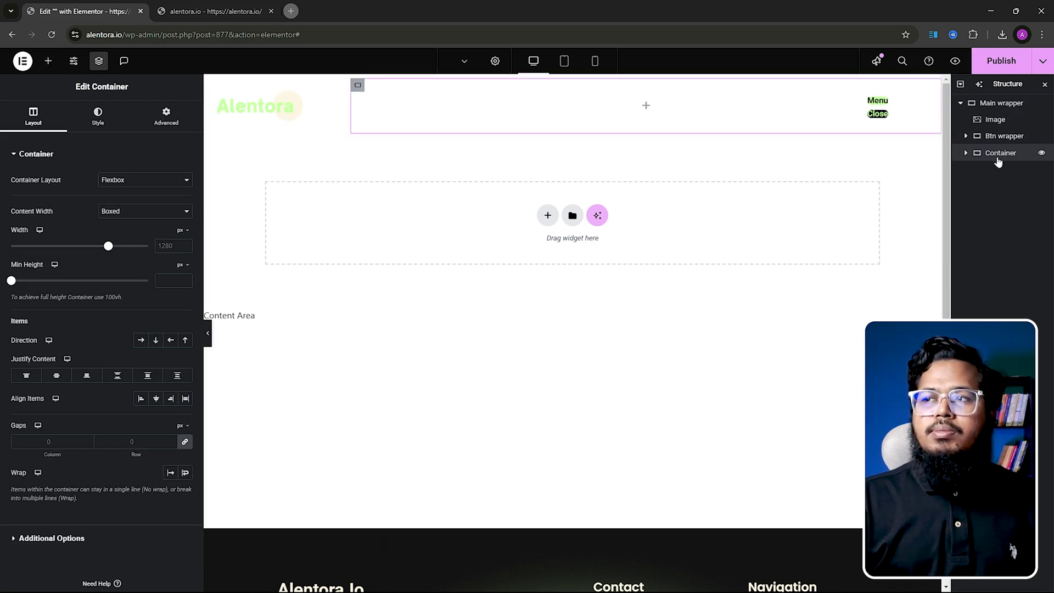
{"action": "type", "text": "Con"}
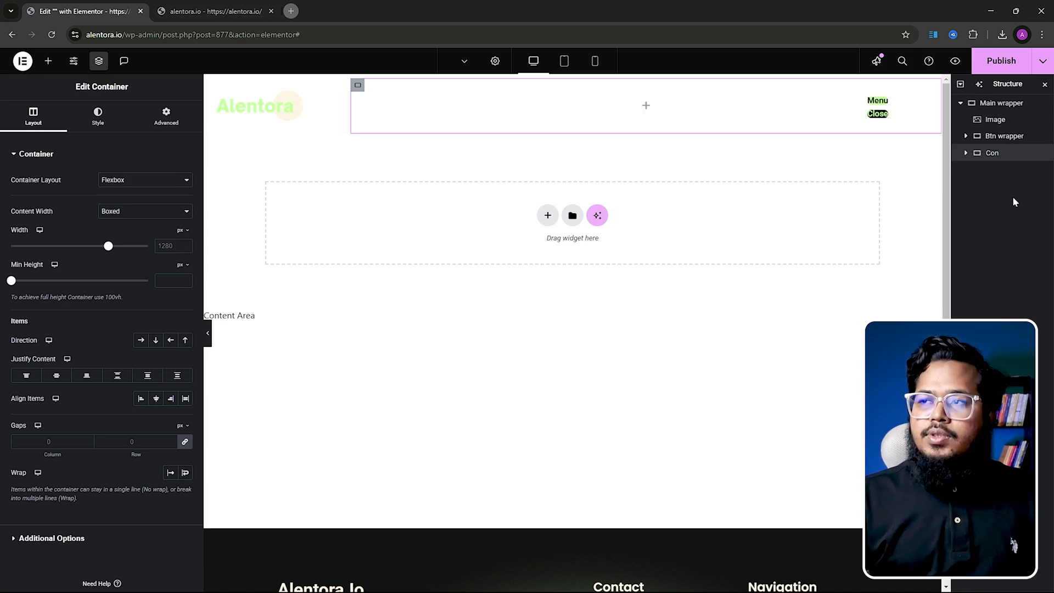
{"action": "type", "text": "tent wrapper"}
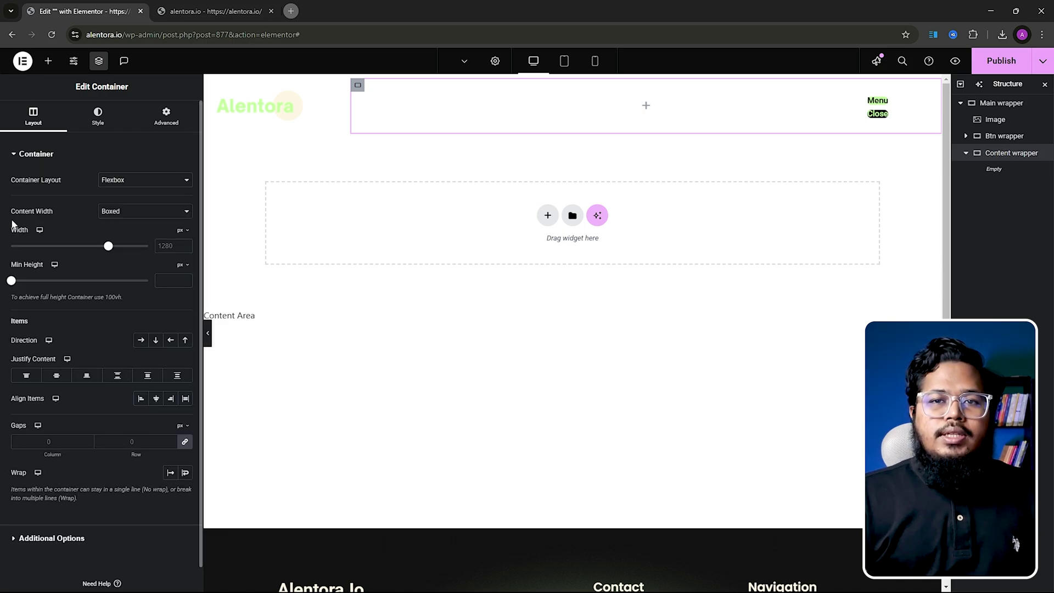
Step: Set the Content wrapper to Full Width content with a width of 480 px
{"action": "left_click", "coordinate": [118, 217]}
{"action": "left_click", "coordinate": [138, 240]}
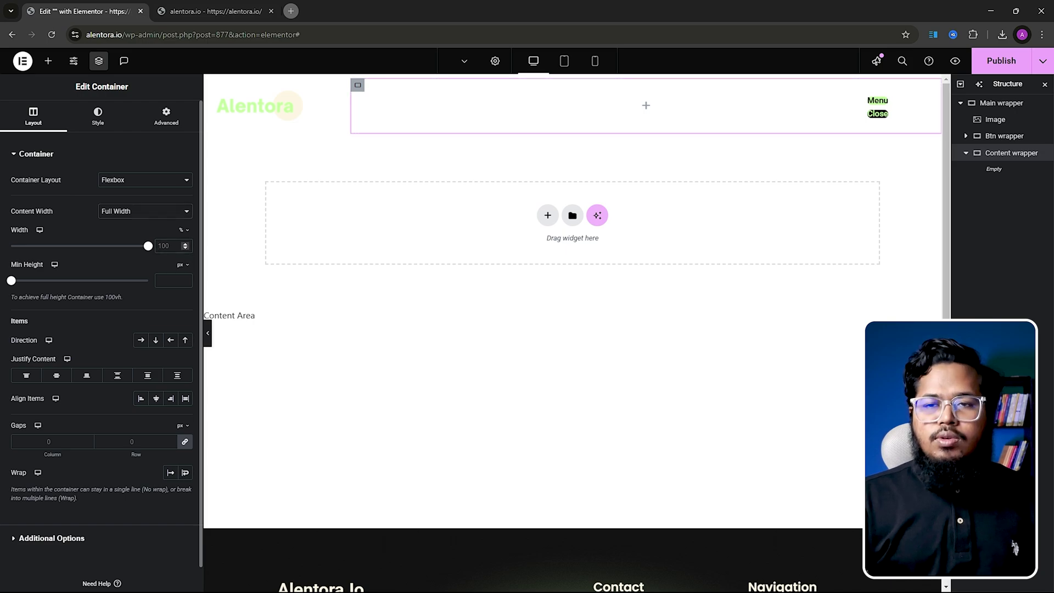
{"action": "left_click", "coordinate": [184, 231]}
{"action": "left_click", "coordinate": [183, 231]}
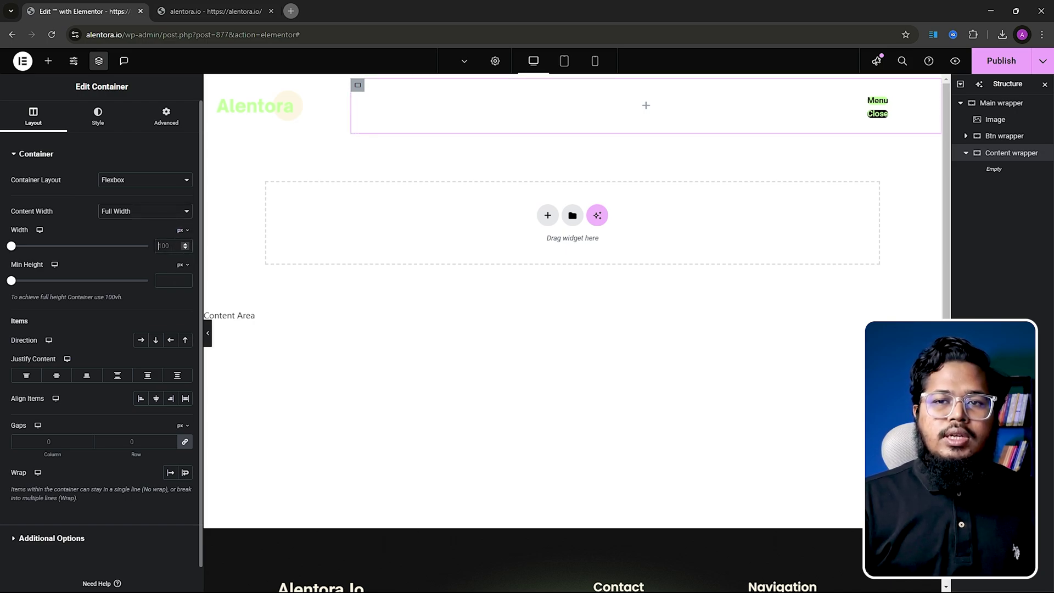
{"action": "type", "text": "480"}
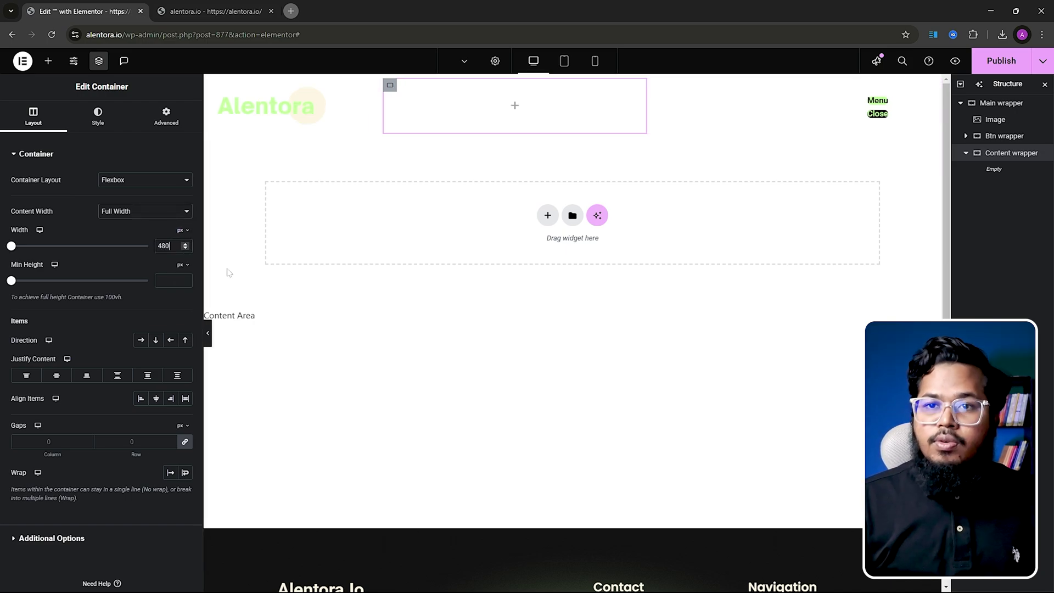
Step: Give the Content wrapper a classic background overlay in the Accent global color
{"action": "left_click", "coordinate": [98, 116]}
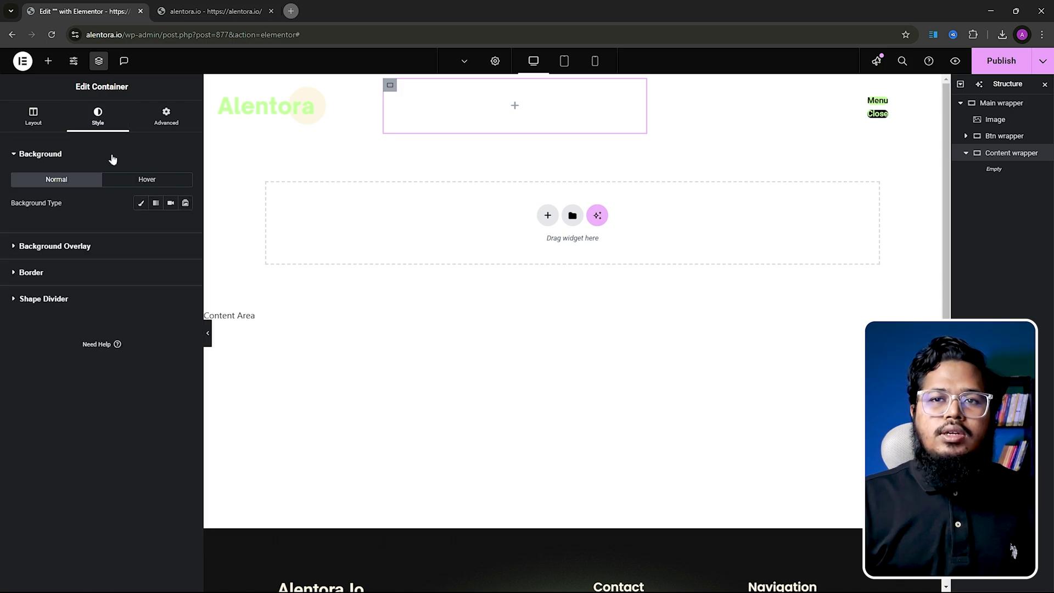
{"action": "left_click", "coordinate": [67, 156]}
{"action": "left_click", "coordinate": [64, 181]}
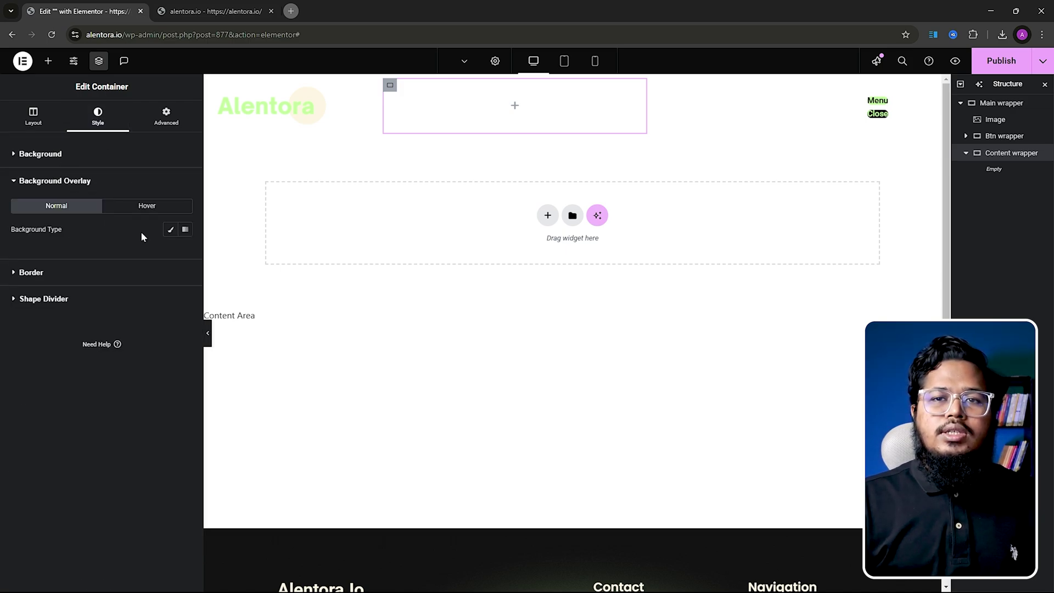
{"action": "left_click", "coordinate": [170, 229]}
{"action": "left_click", "coordinate": [170, 252]}
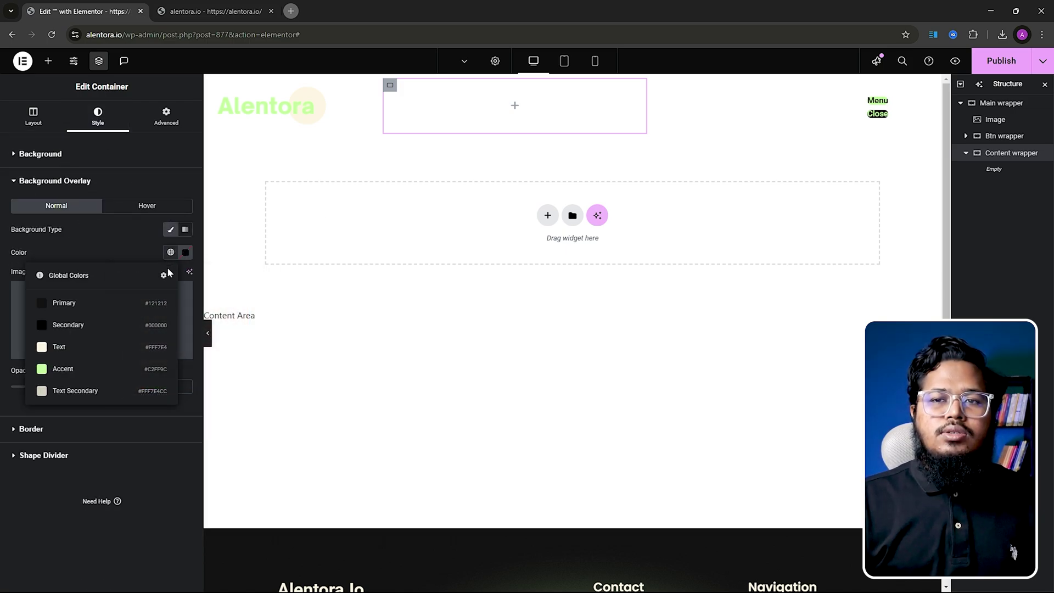
{"action": "left_click", "coordinate": [99, 368]}
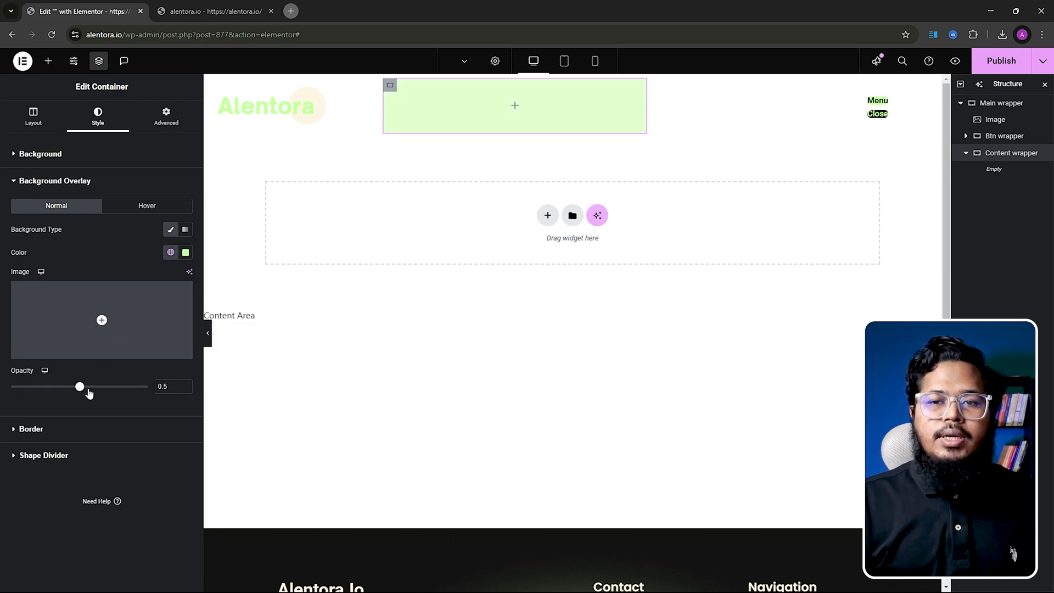
Step: Raise the Content wrapper's overlay opacity to the maximum and set its padding to 3 rem on all sides
{"action": "left_click_drag", "start_coordinate": [89, 390], "coordinate": [177, 404]}
{"action": "left_click", "coordinate": [167, 118]}
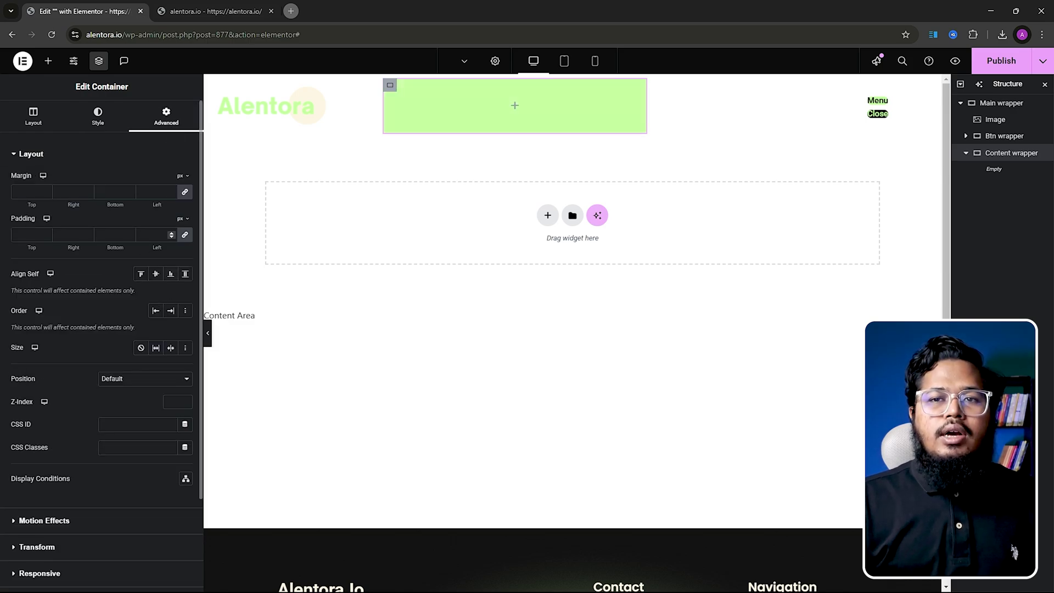
{"action": "left_click", "coordinate": [183, 219]}
{"action": "left_click", "coordinate": [181, 273]}
{"action": "left_click", "coordinate": [160, 235]}
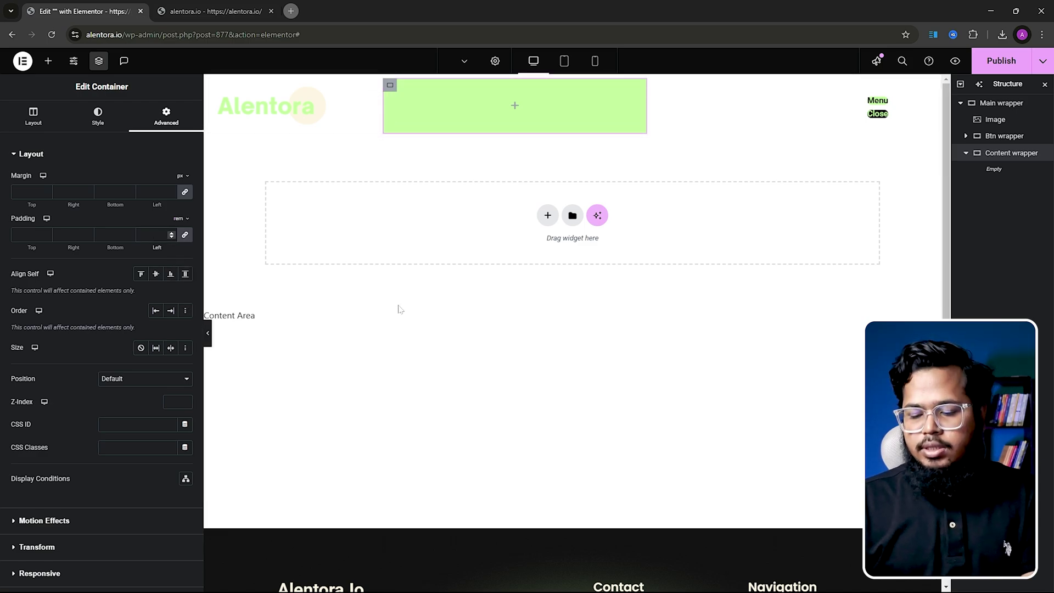
{"action": "type", "text": "3"}
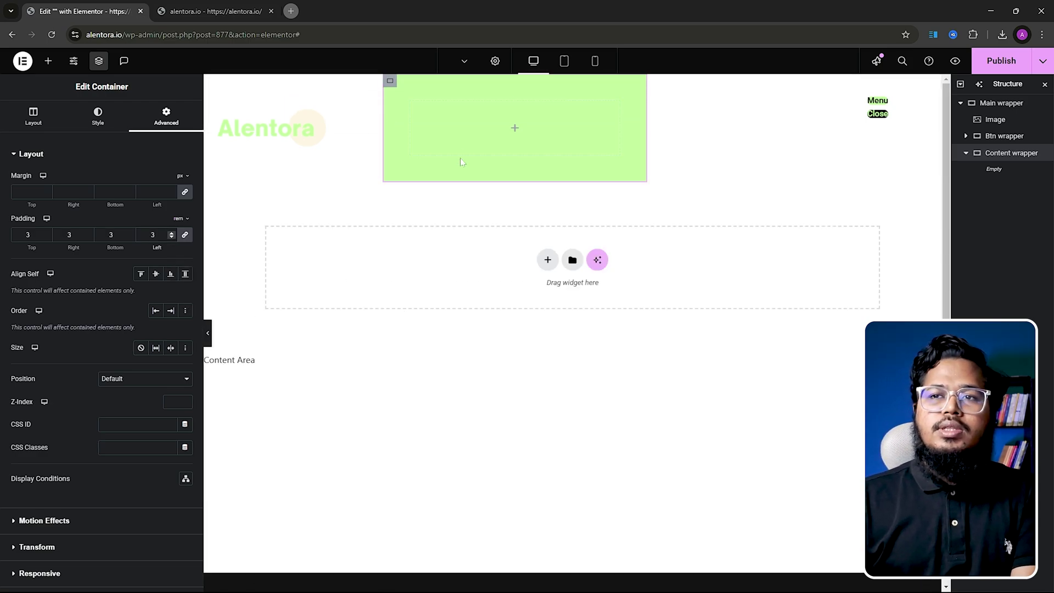
{"action": "left_click", "coordinate": [993, 157]}
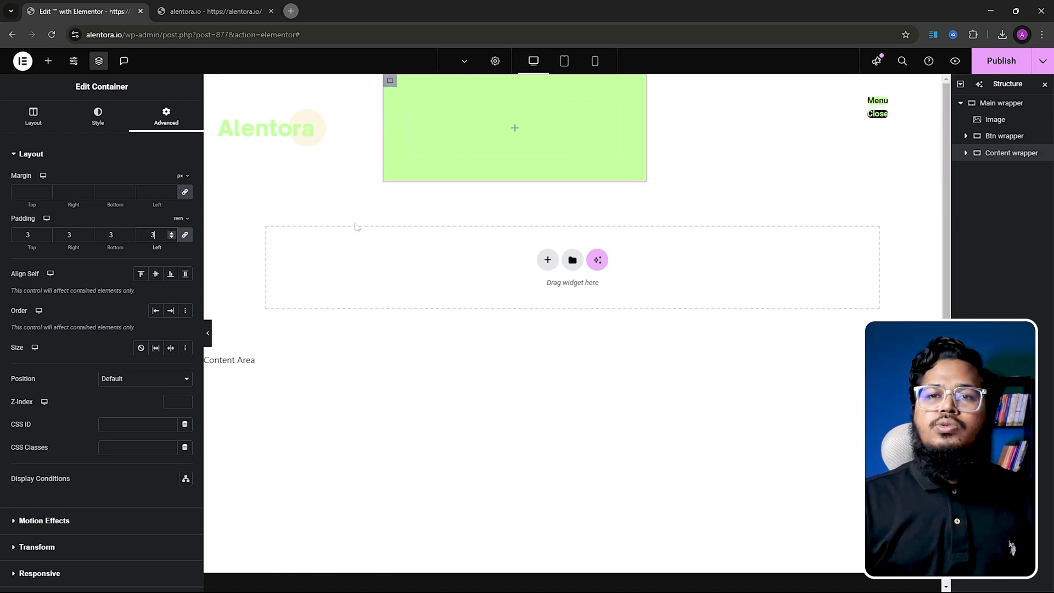
Step: Position the Content wrapper absolutely with right horizontal orientation, 15 px horizontal and vertical offsets, and a z-index of 10
{"action": "scroll", "coordinate": [115, 285], "scroll_direction": "down", "scroll_amount": 1}
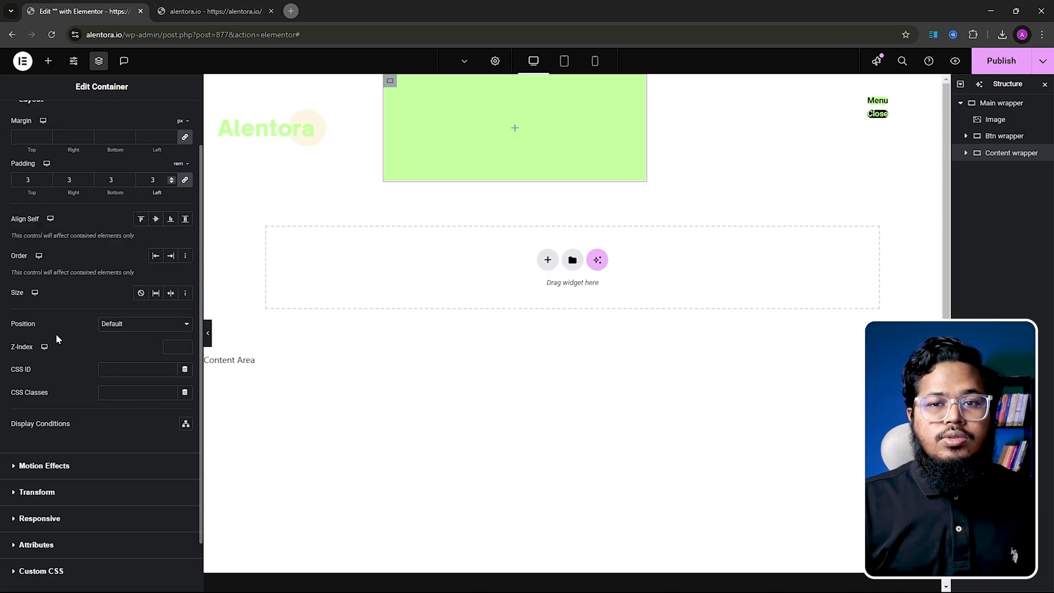
{"action": "left_click", "coordinate": [130, 325]}
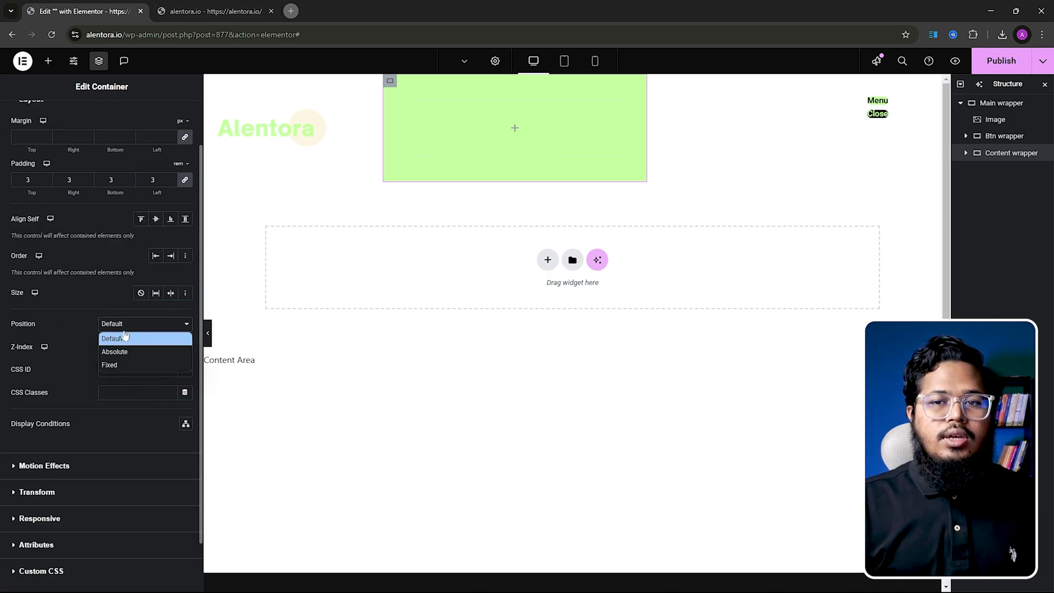
{"action": "left_click", "coordinate": [128, 352]}
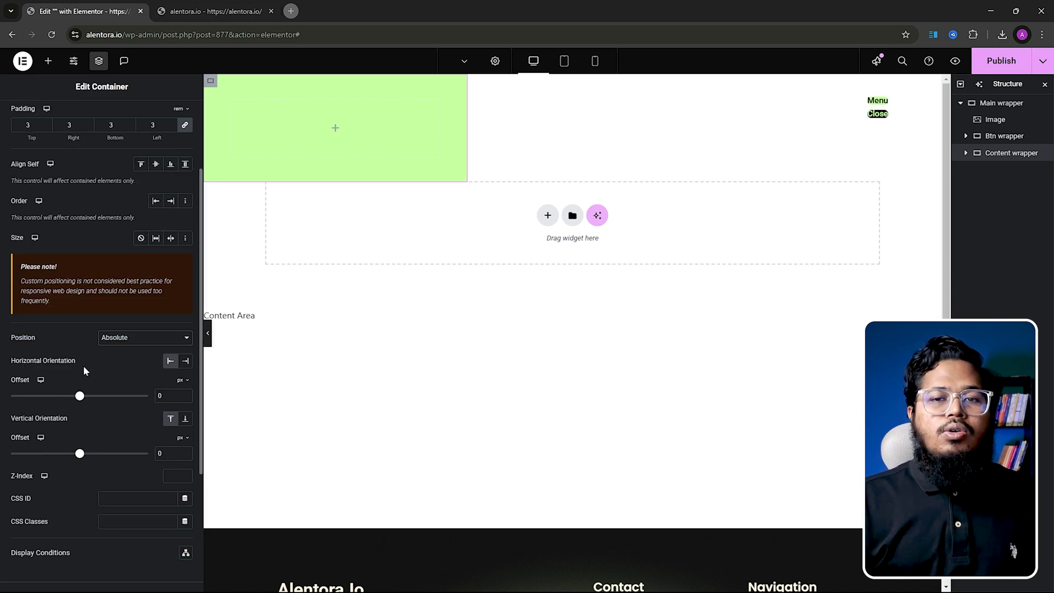
{"action": "left_click", "coordinate": [186, 364]}
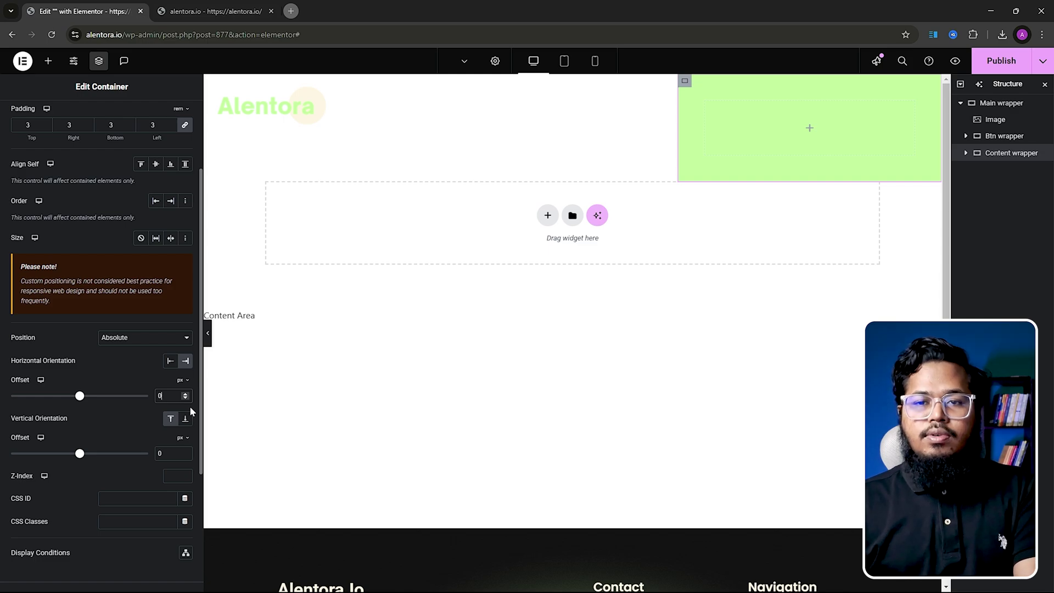
{"action": "key", "text": "BackSpace"}
{"action": "type", "text": "15"}
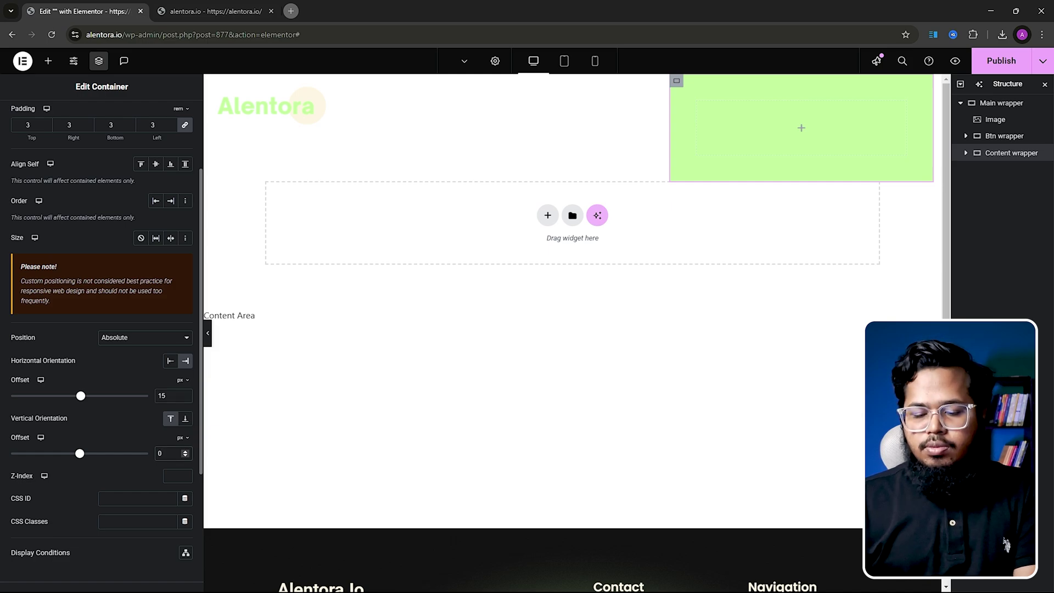
{"action": "key", "text": "BackSpace"}
{"action": "type", "text": "15"}
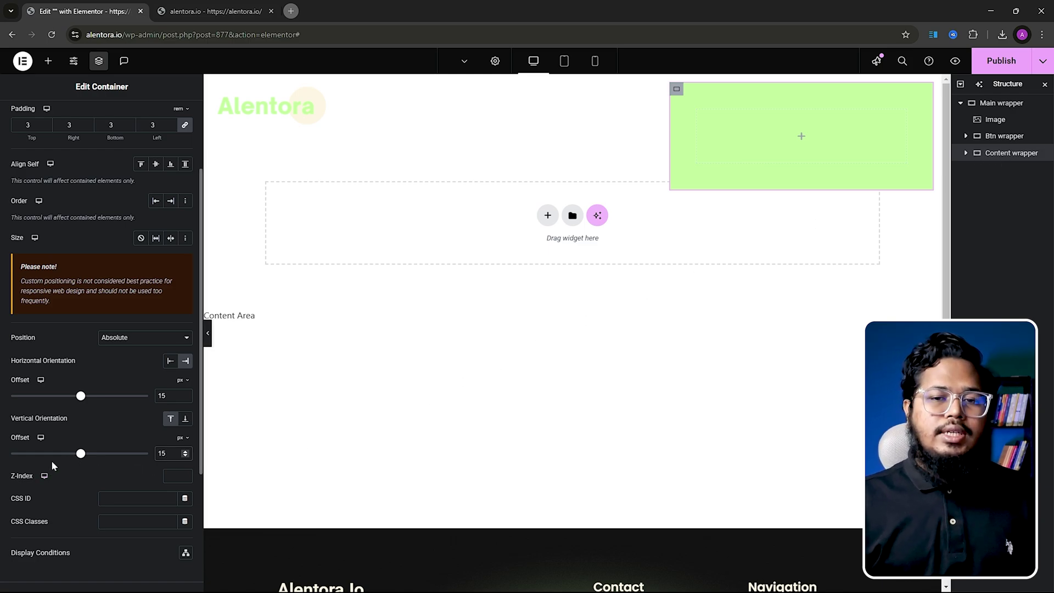
{"action": "scroll", "coordinate": [49, 461], "scroll_direction": "down", "scroll_amount": 2}
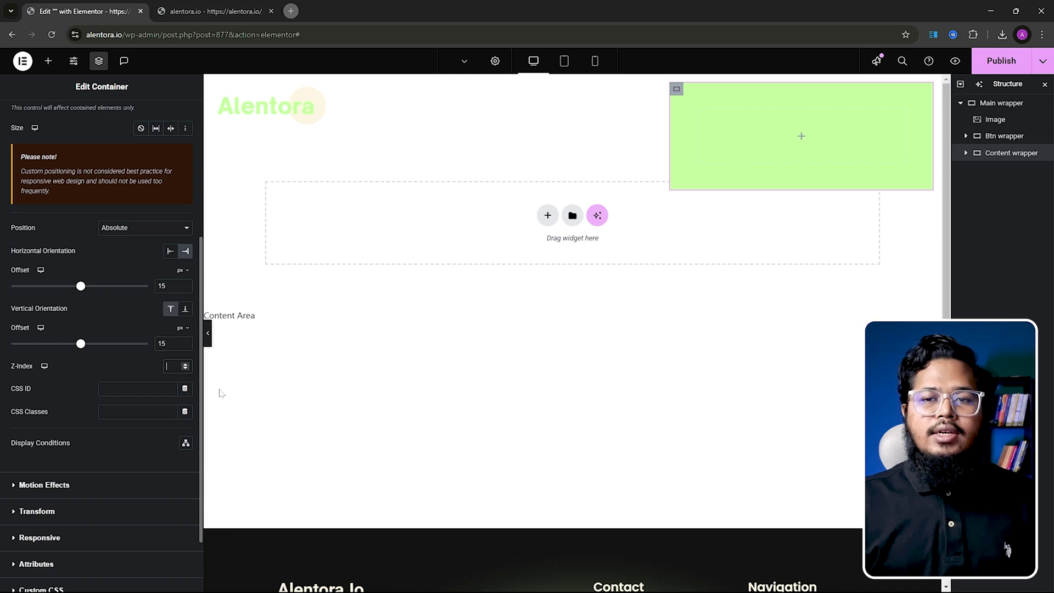
{"action": "type", "text": "10"}
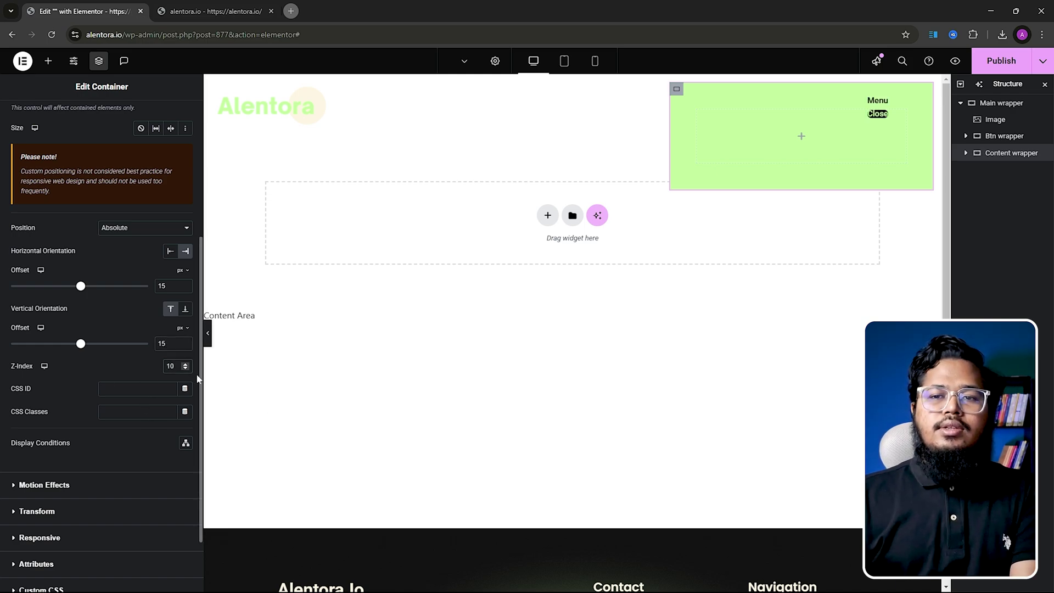
{"action": "left_click", "coordinate": [997, 137]}
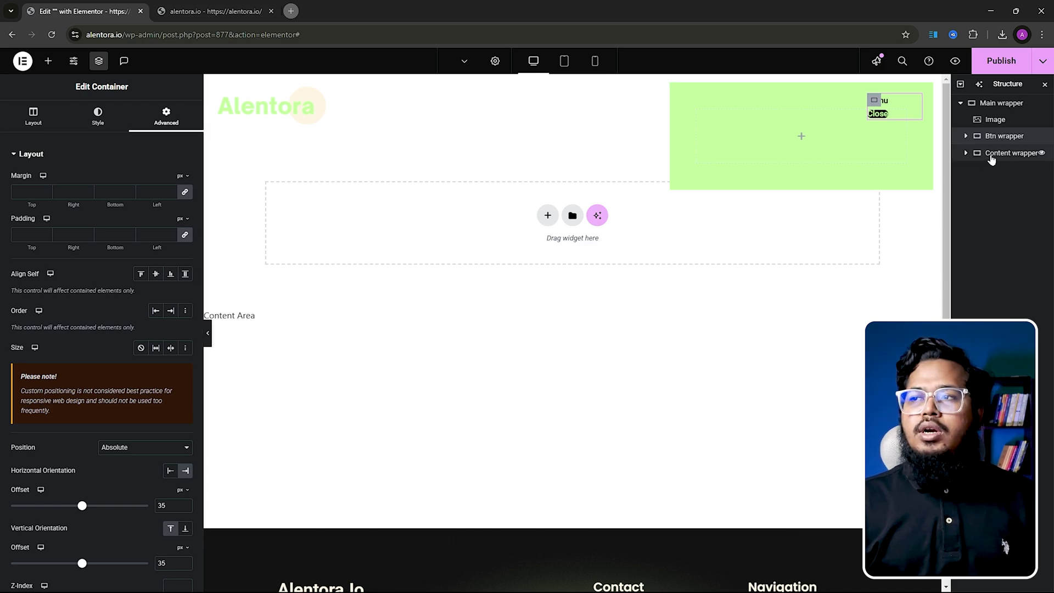
{"action": "left_click", "coordinate": [1010, 153]}
{"action": "scroll", "coordinate": [168, 466], "scroll_direction": "down", "scroll_amount": 1}
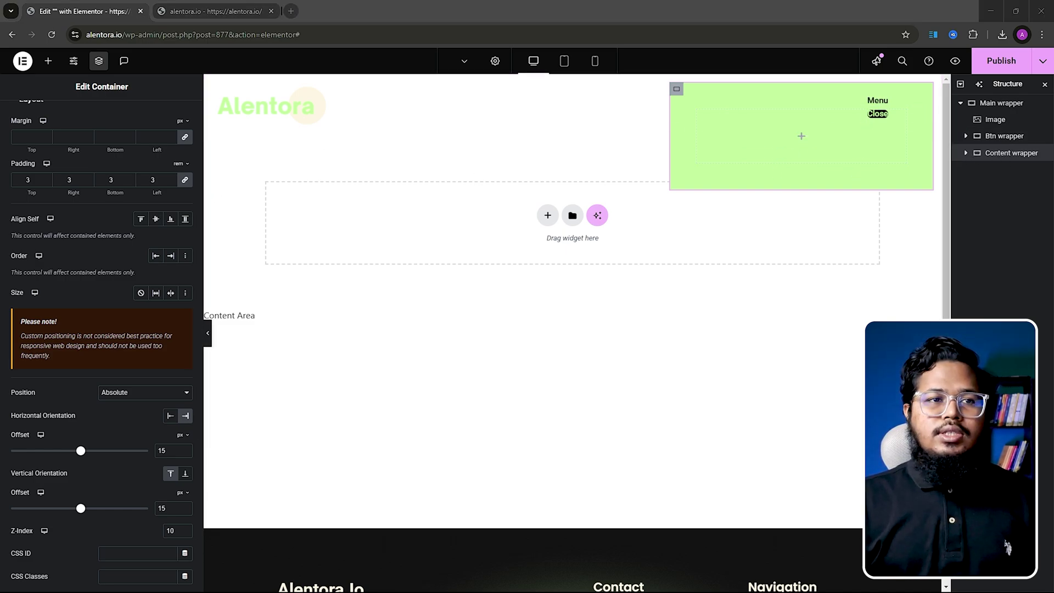
{"action": "left_click", "coordinate": [885, 205]}
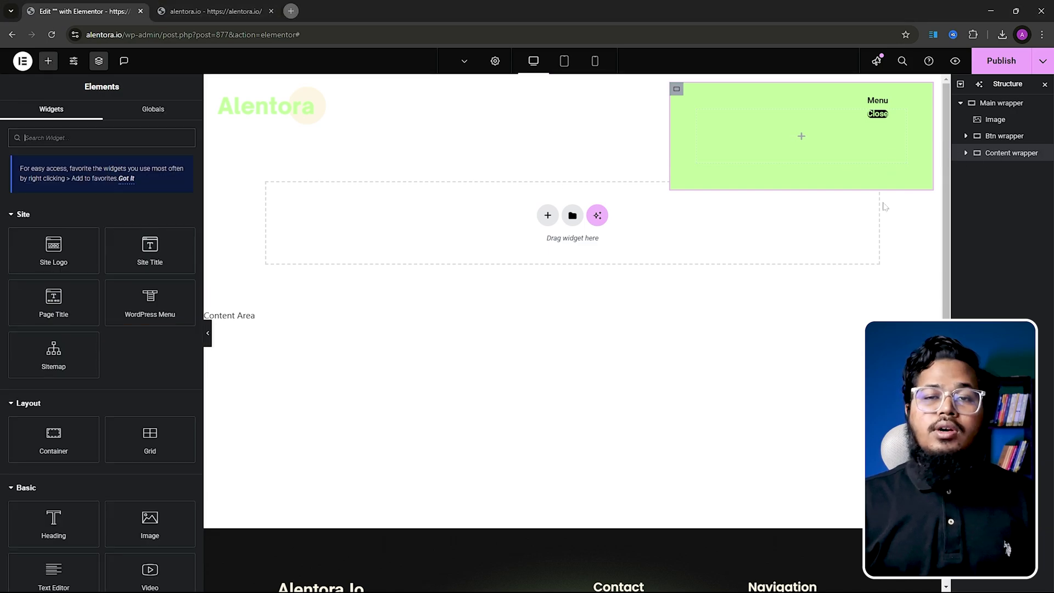
Step: Add a nested container inside the Content wrapper and rename it "nav content"
{"action": "left_click", "coordinate": [997, 156]}
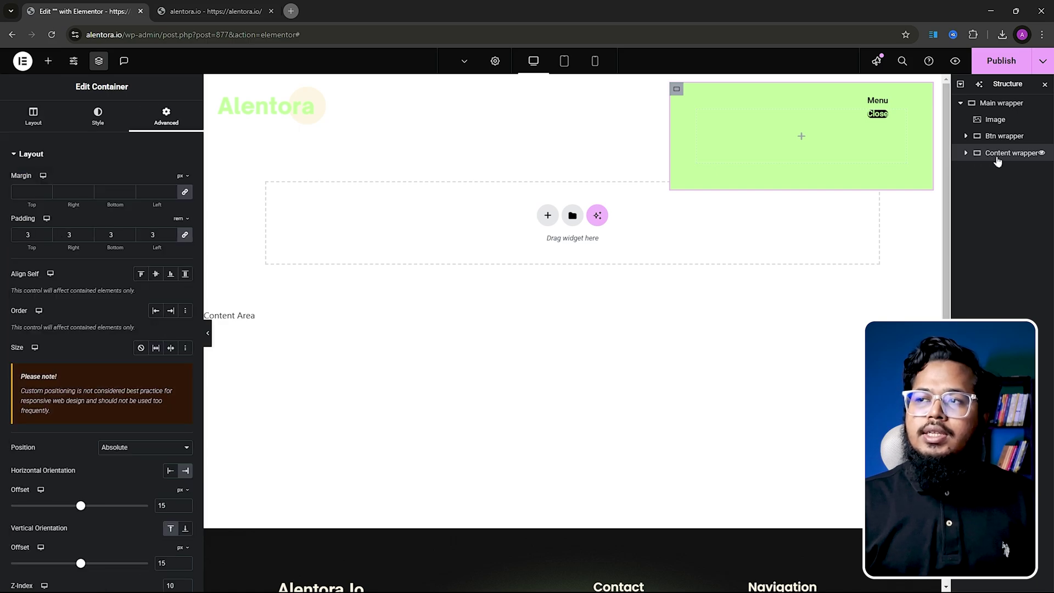
{"action": "left_click", "coordinate": [48, 61]}
{"action": "scroll", "coordinate": [66, 294], "scroll_direction": "down", "scroll_amount": 2}
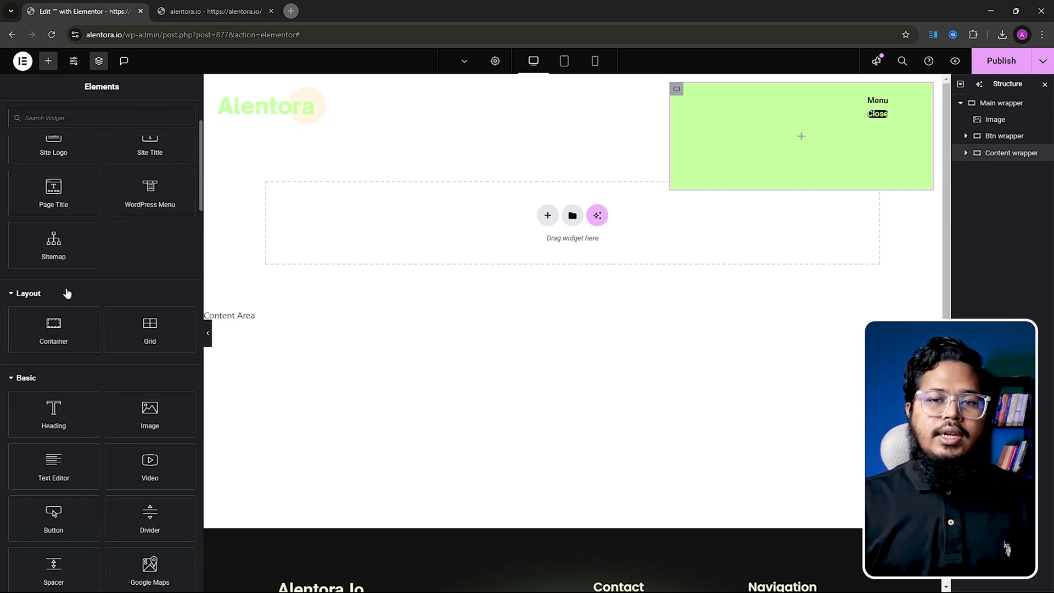
{"action": "left_click", "coordinate": [52, 329]}
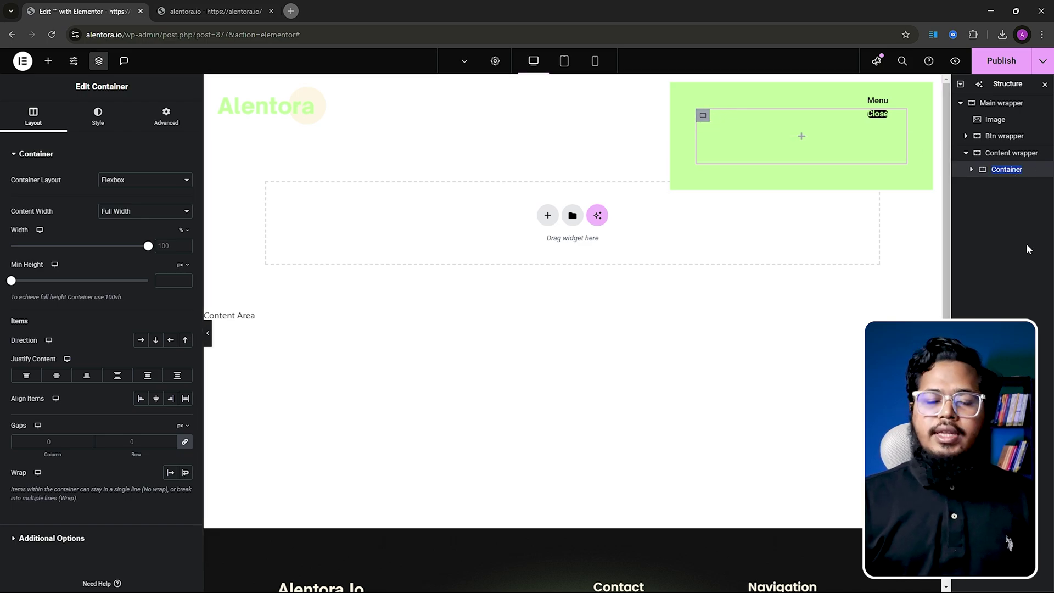
{"action": "type", "text": "nav content"}
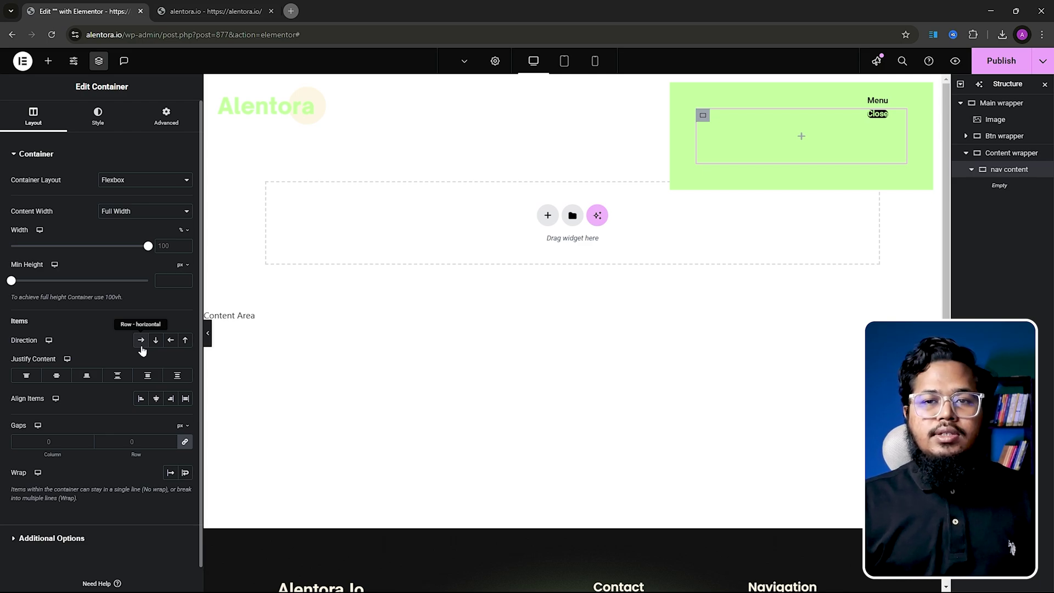
Step: Add an Icon List widget to the nav content container and delete its second and third items
{"action": "left_click", "coordinate": [48, 61]}
{"action": "type", "text": "icon"}
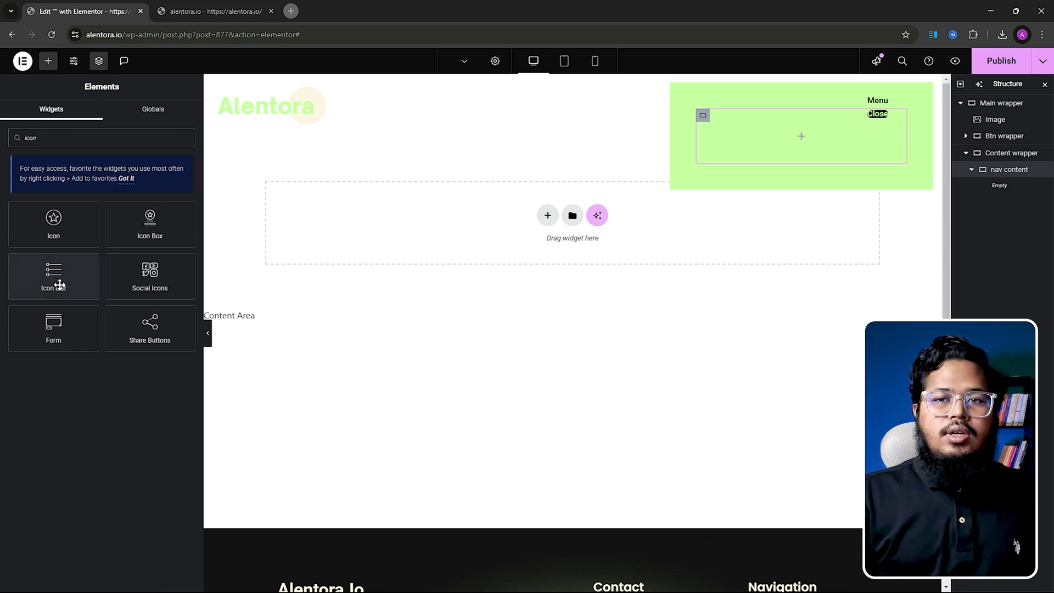
{"action": "left_click", "coordinate": [53, 269]}
{"action": "left_click", "coordinate": [181, 249]}
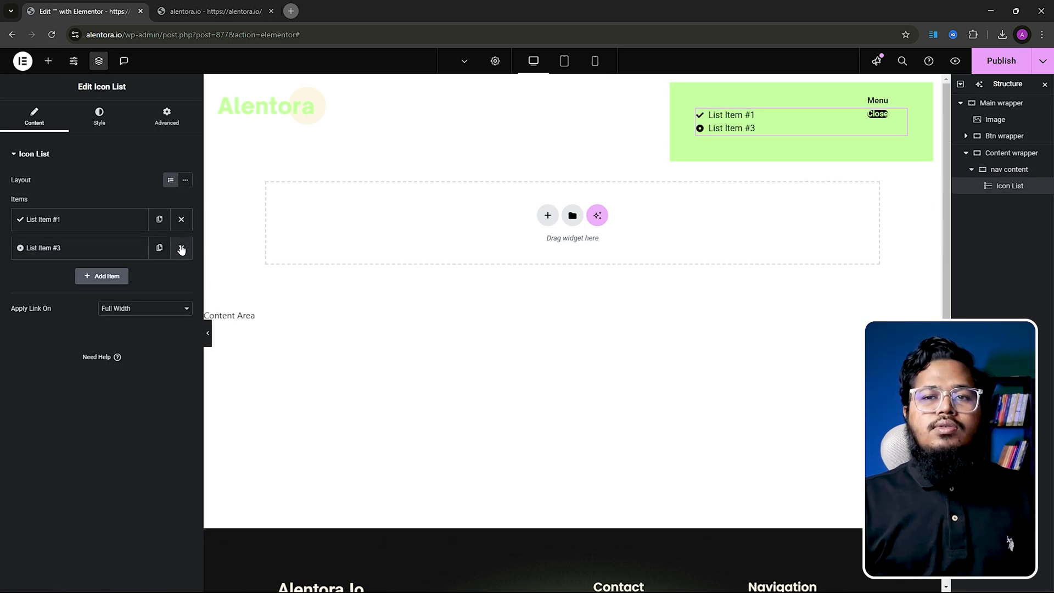
{"action": "left_click", "coordinate": [181, 249]}
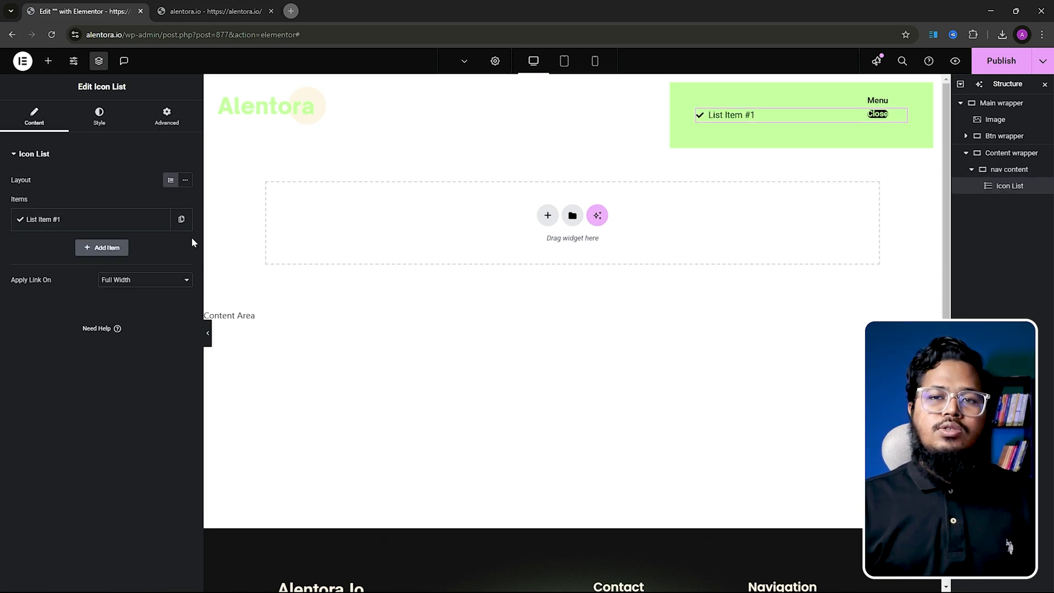
Step: Change the remaining list item's icon to the plain right arrow and its text to "Home"
{"action": "left_click", "coordinate": [45, 216]}
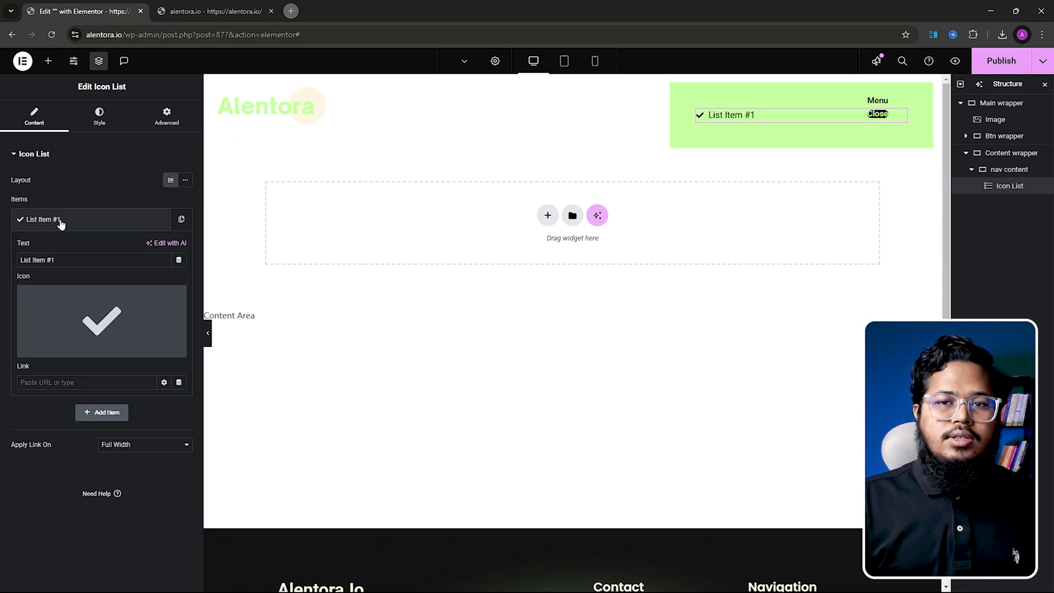
{"action": "left_click", "coordinate": [127, 317]}
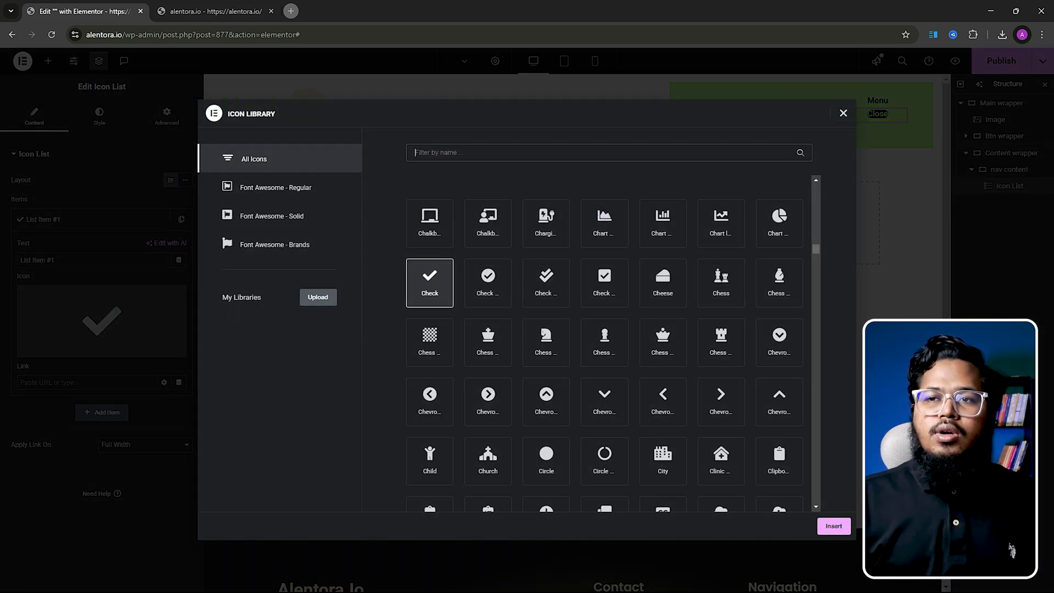
{"action": "type", "text": "arro"}
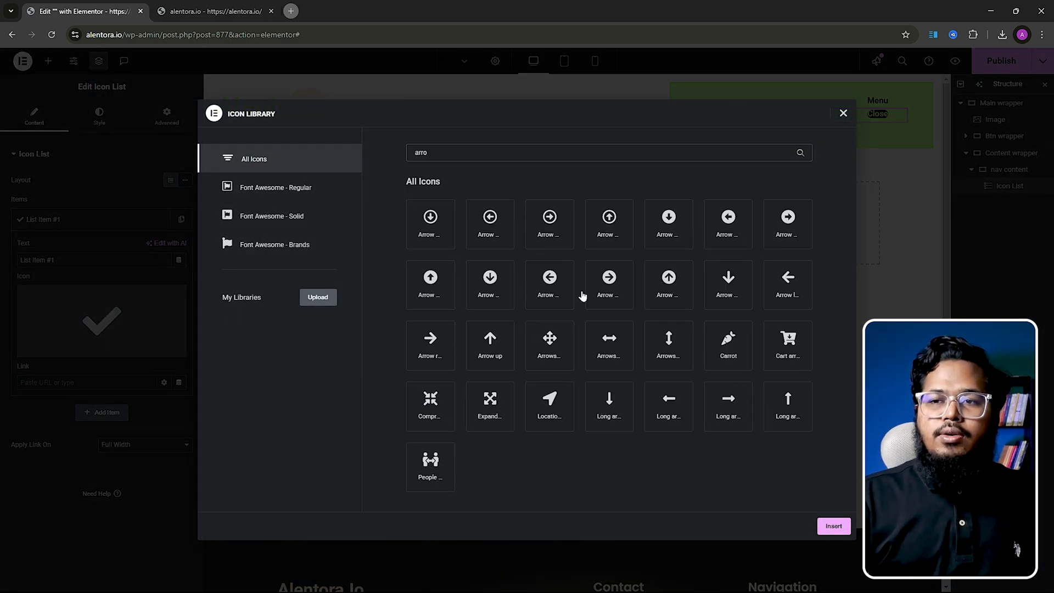
{"action": "left_click", "coordinate": [435, 349]}
{"action": "left_click", "coordinate": [834, 526]}
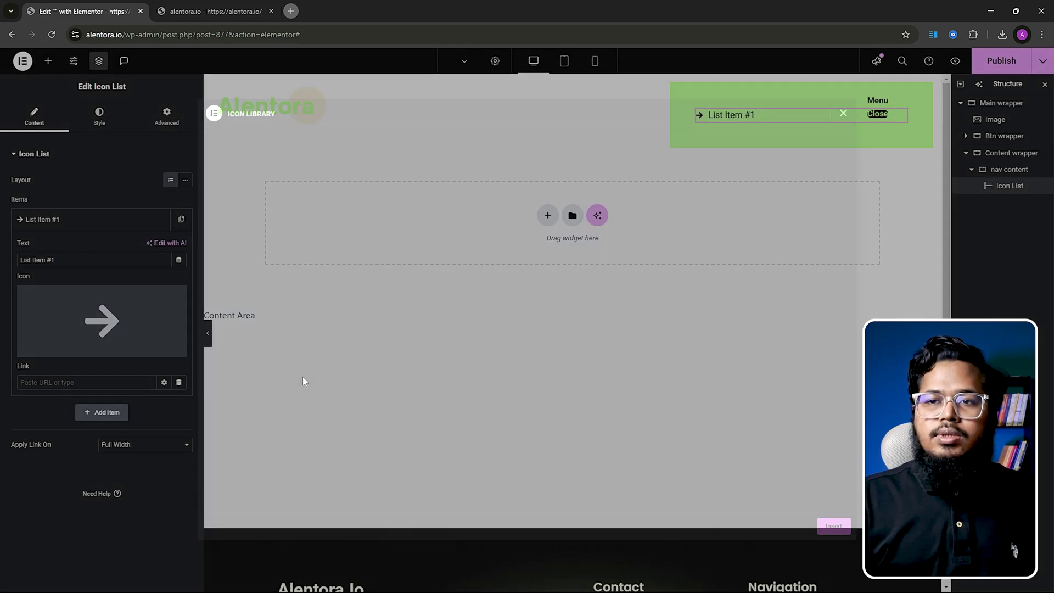
{"action": "left_click_drag", "start_coordinate": [55, 260], "coordinate": [8, 268]}
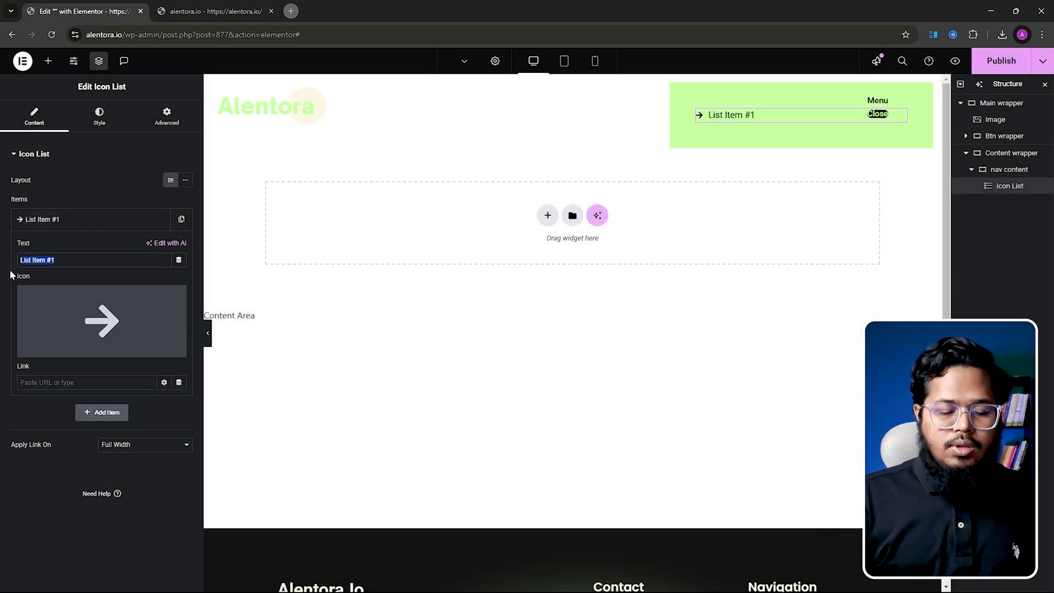
{"action": "type", "text": "Home"}
{"action": "left_click", "coordinate": [70, 217]}
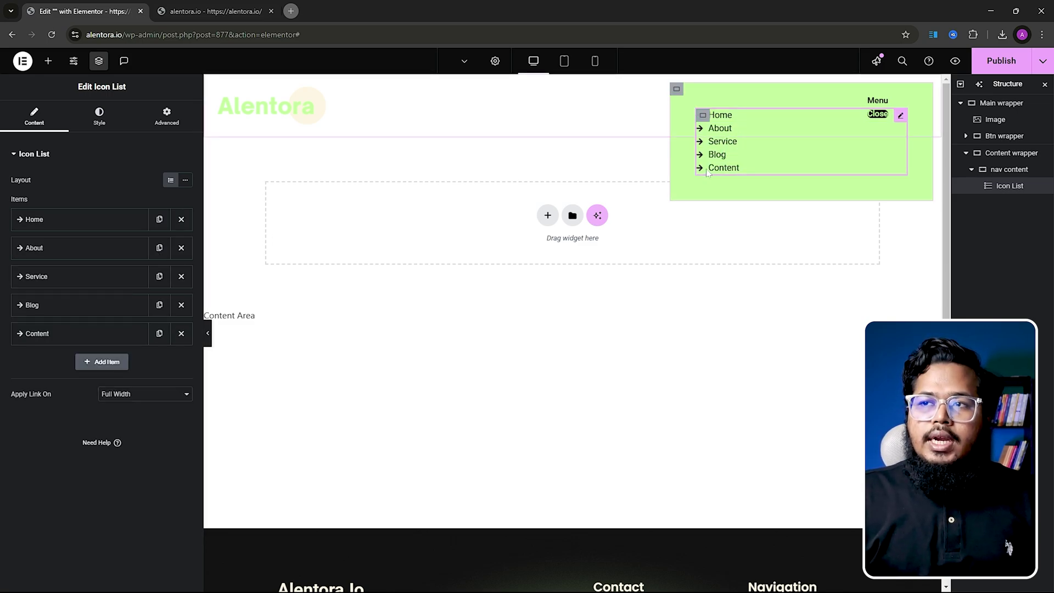
Step: Set the space between the Icon List items to 20 px
{"action": "left_click", "coordinate": [99, 116]}
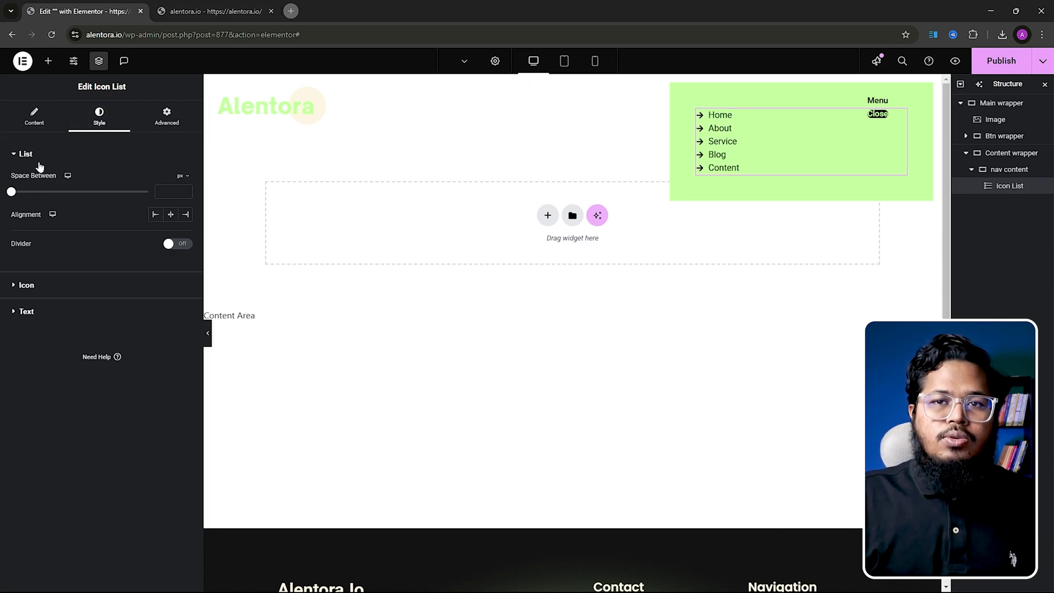
{"action": "left_click", "coordinate": [158, 192]}
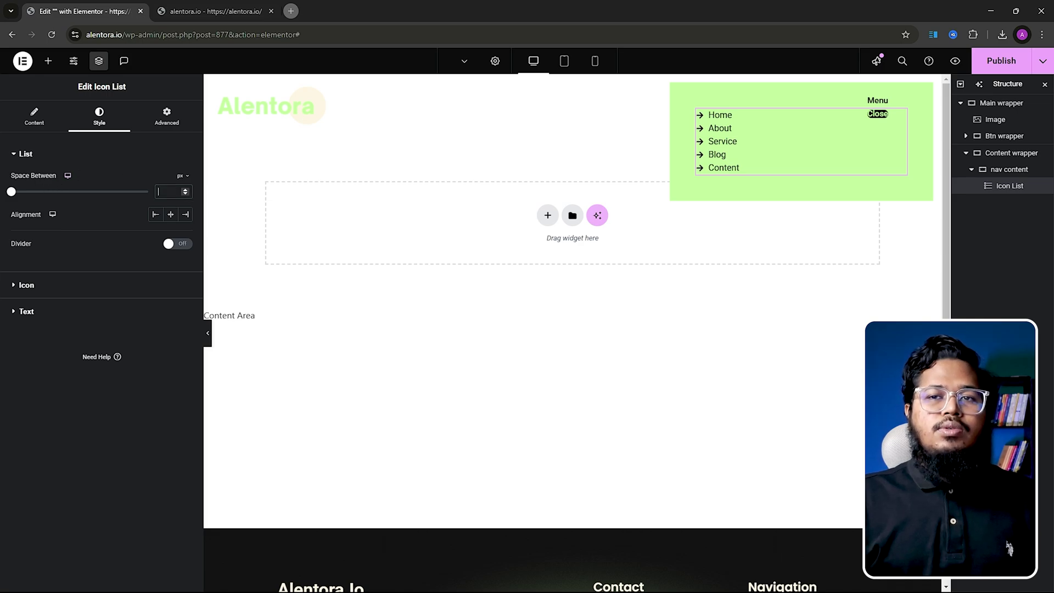
{"action": "type", "text": "20"}
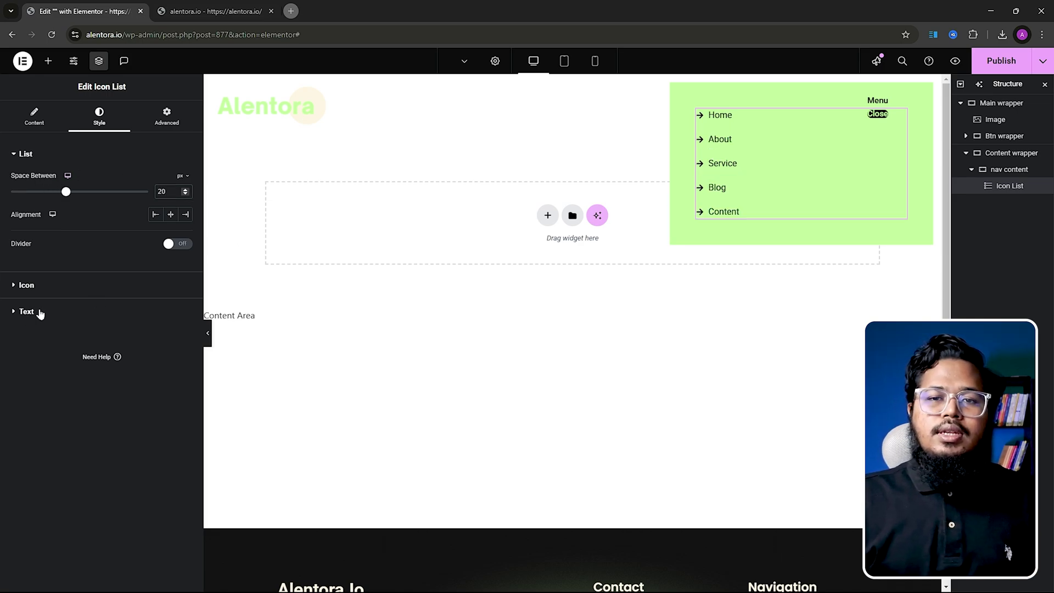
Step: Set the Icon List text typography to the Poppins family with a size of 45 px
{"action": "left_click", "coordinate": [36, 312]}
{"action": "left_click", "coordinate": [185, 232]}
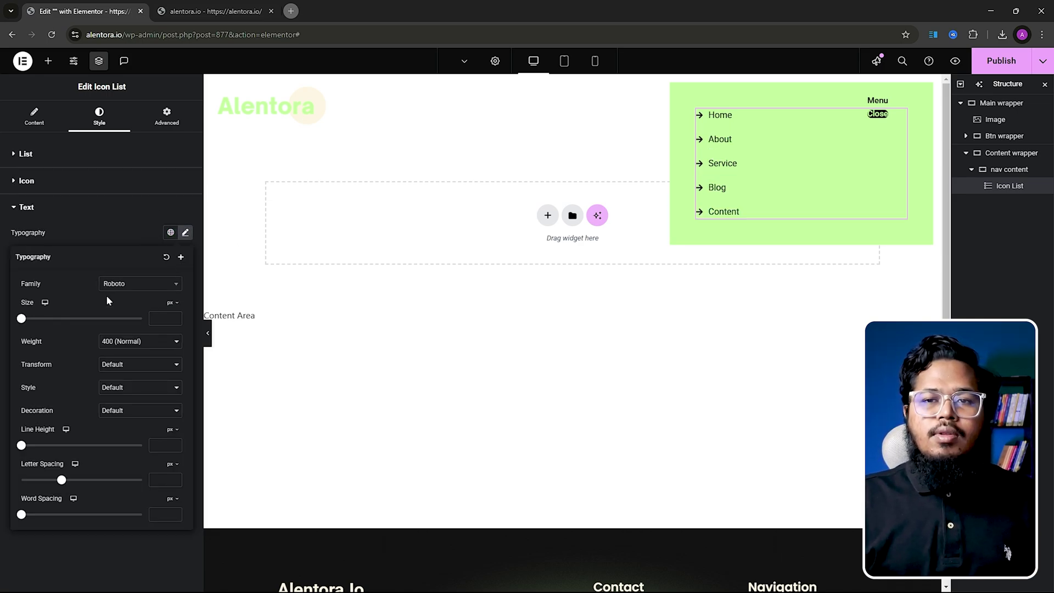
{"action": "left_click", "coordinate": [118, 284]}
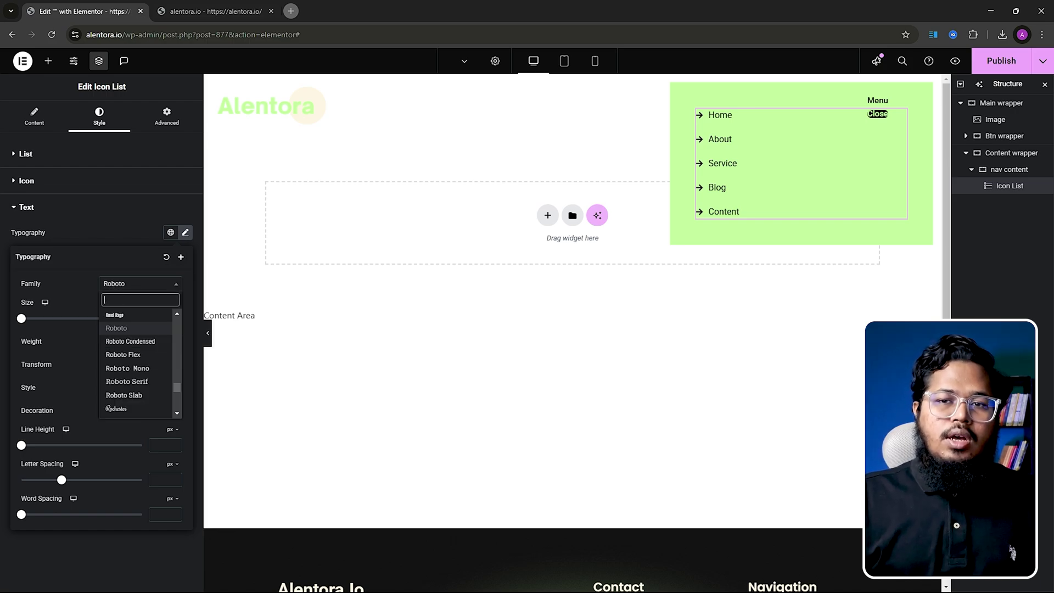
{"action": "type", "text": "poppins"}
{"action": "key", "text": "Return"}
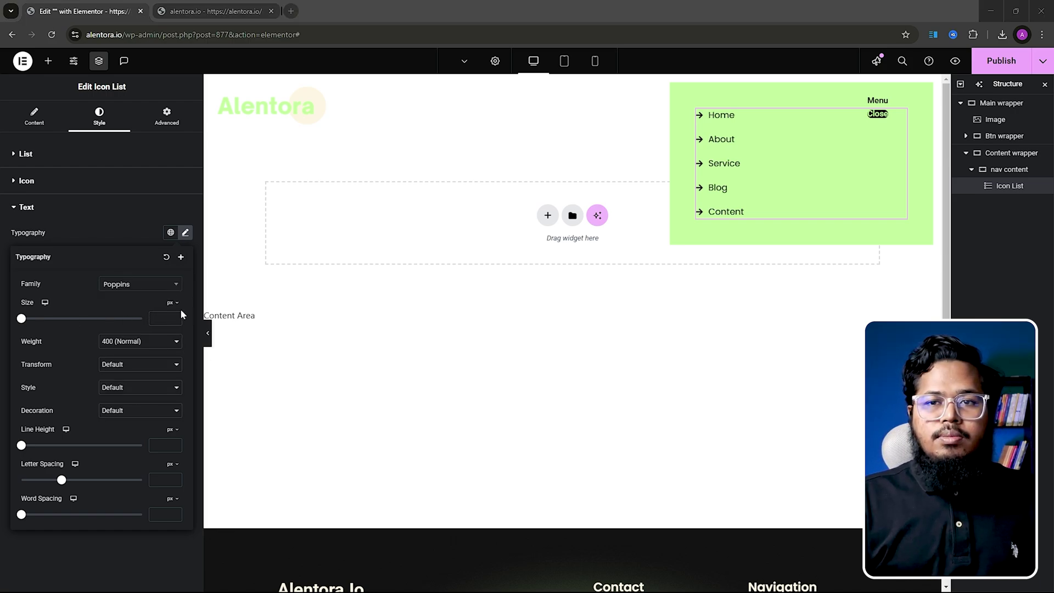
{"action": "left_click", "coordinate": [160, 318]}
{"action": "type", "text": "45"}
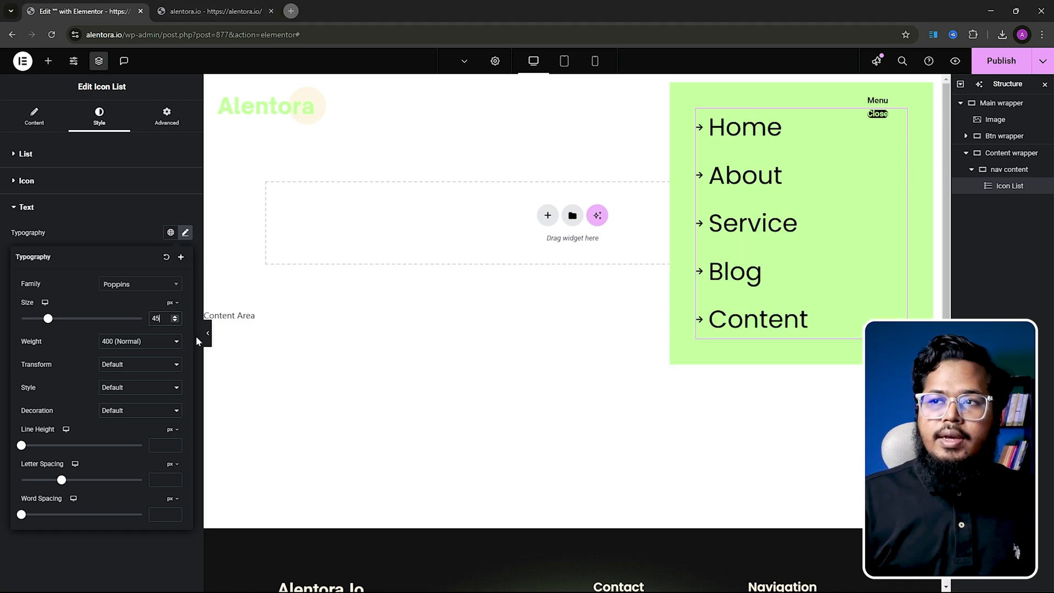
Step: Set the navigation Icon List's text weight to 700 (Bold) in its typography settings
{"action": "left_click", "coordinate": [129, 338]}
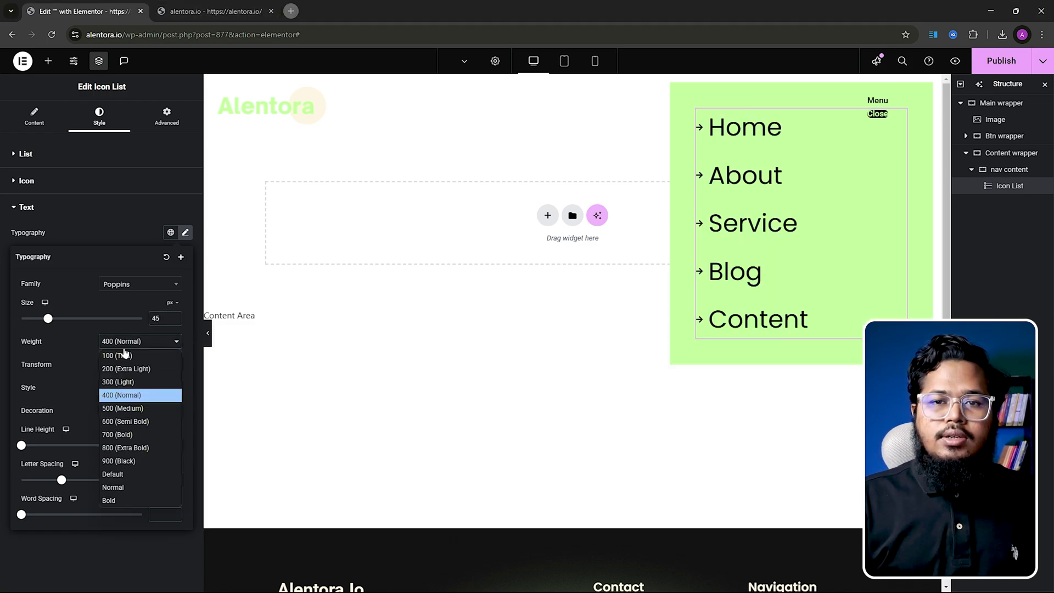
{"action": "left_click", "coordinate": [141, 435]}
{"action": "left_click", "coordinate": [123, 235]}
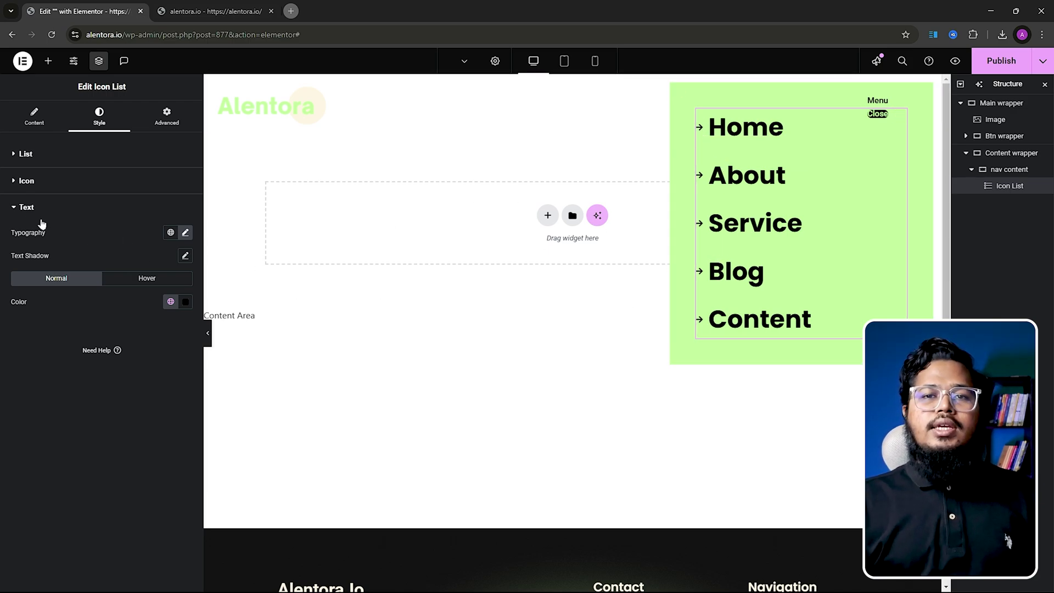
{"action": "left_click", "coordinate": [25, 181]}
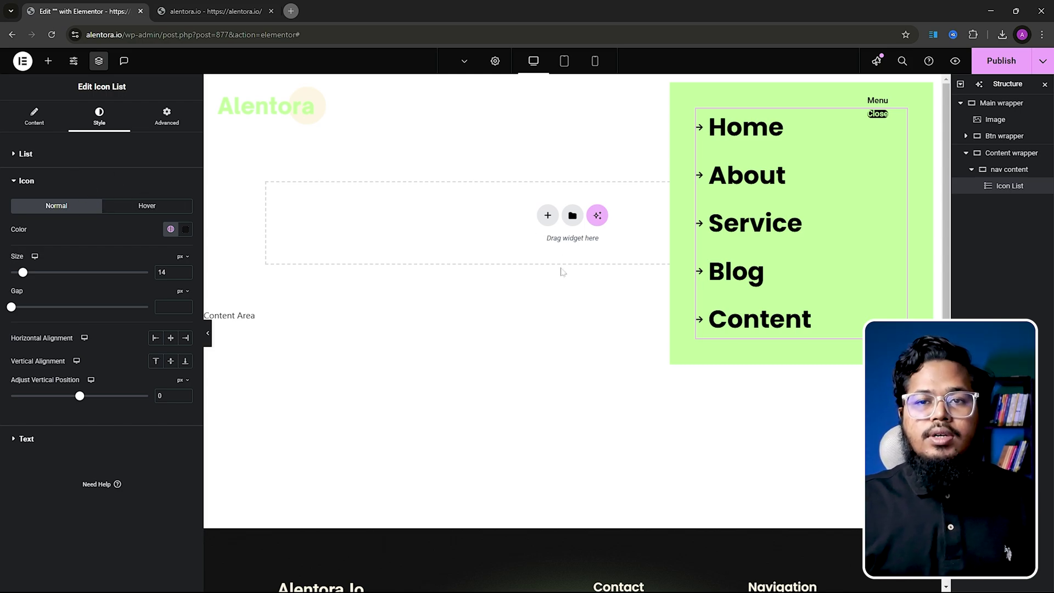
{"action": "left_click", "coordinate": [24, 181]}
{"action": "left_click", "coordinate": [25, 181]}
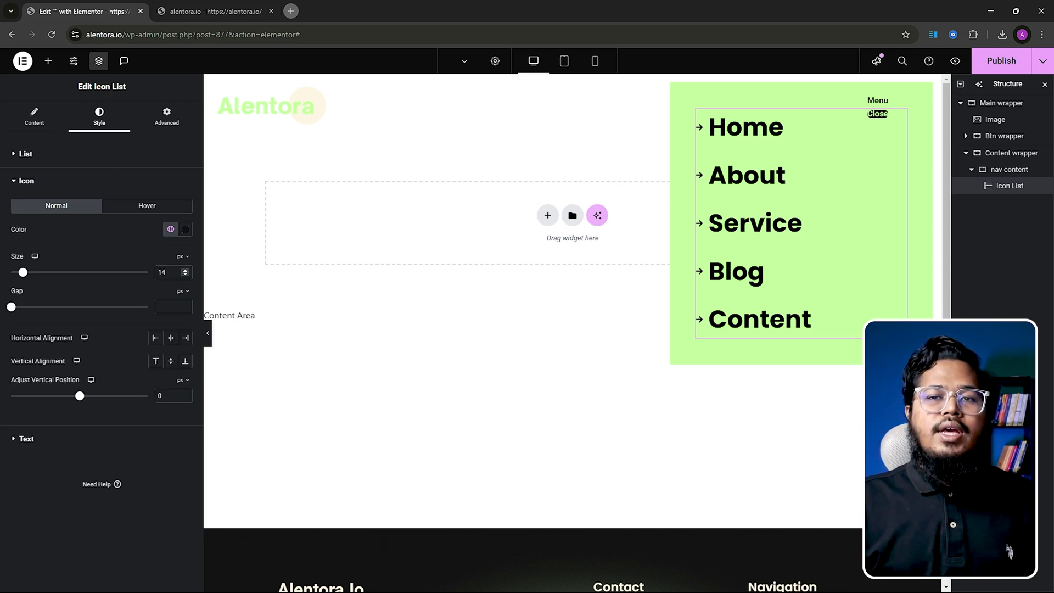
{"action": "left_click", "coordinate": [49, 181]}
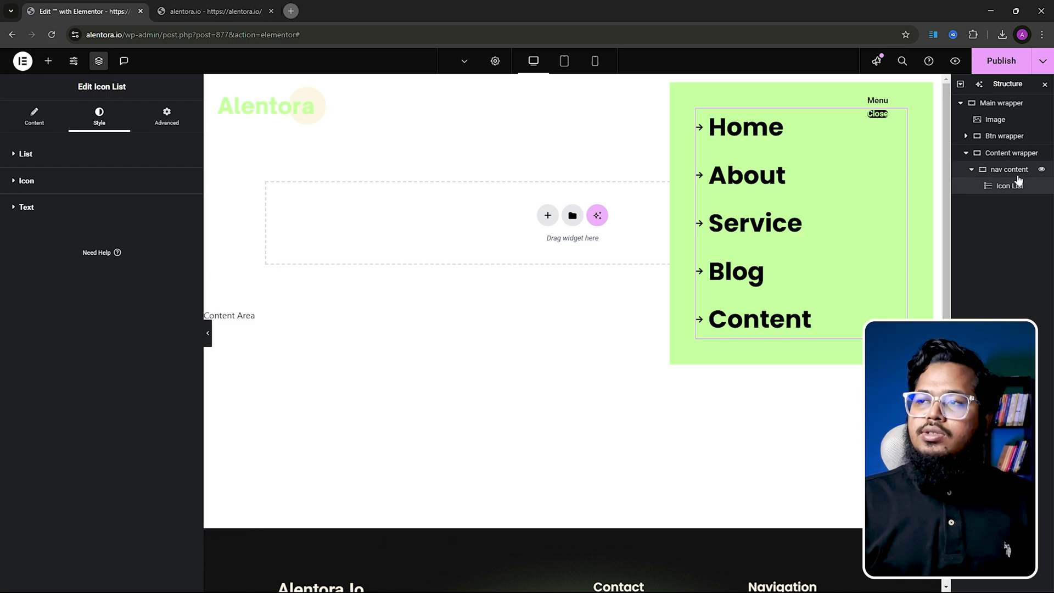
Step: Add a second Icon List widget to the nav content container and delete its second and third items
{"action": "left_click", "coordinate": [983, 174]}
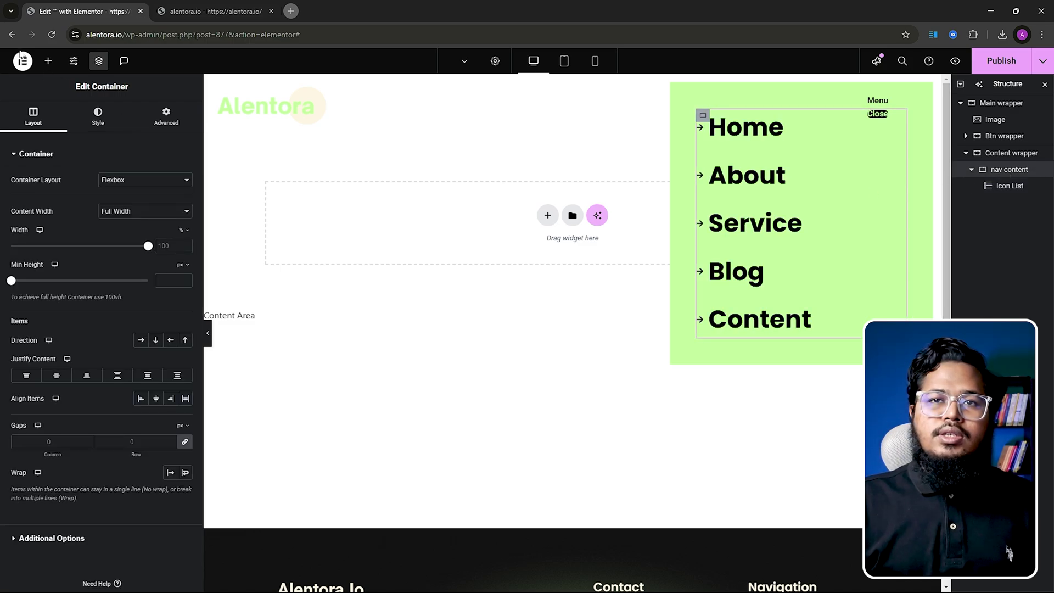
{"action": "left_click", "coordinate": [48, 61]}
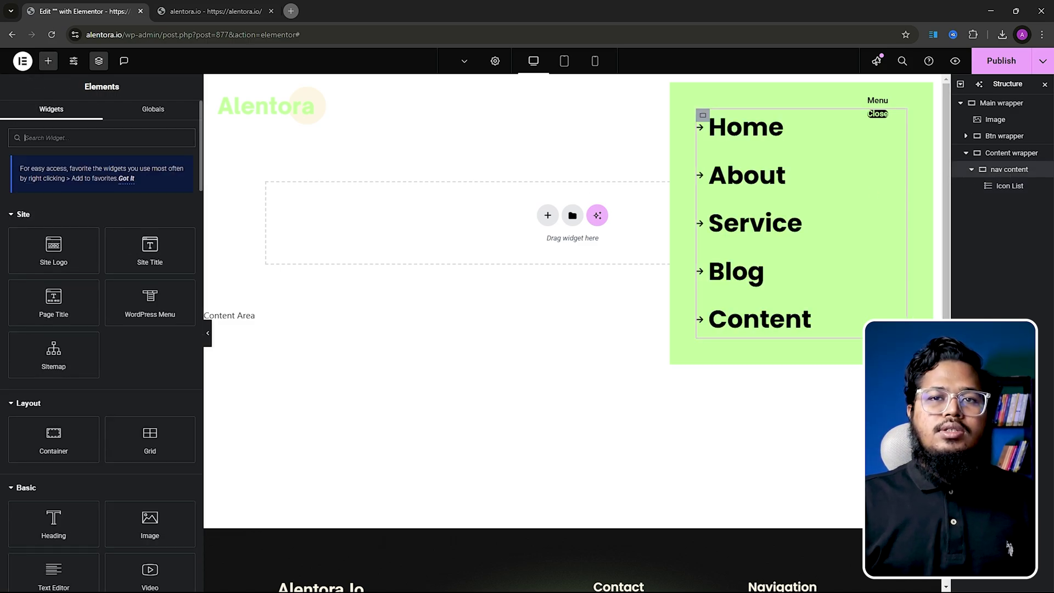
{"action": "type", "text": "icon"}
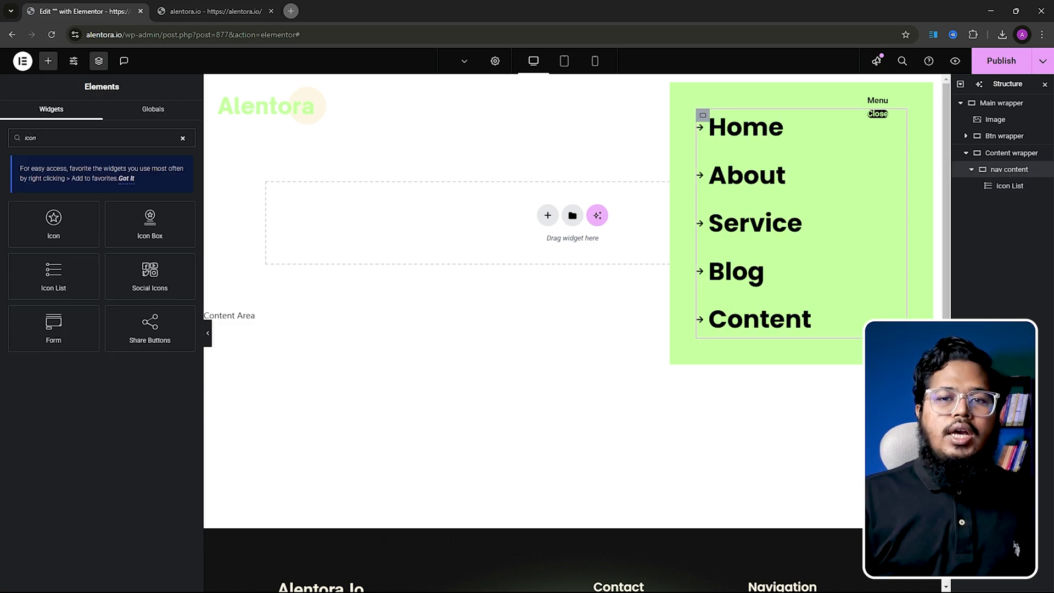
{"action": "left_click", "coordinate": [67, 285]}
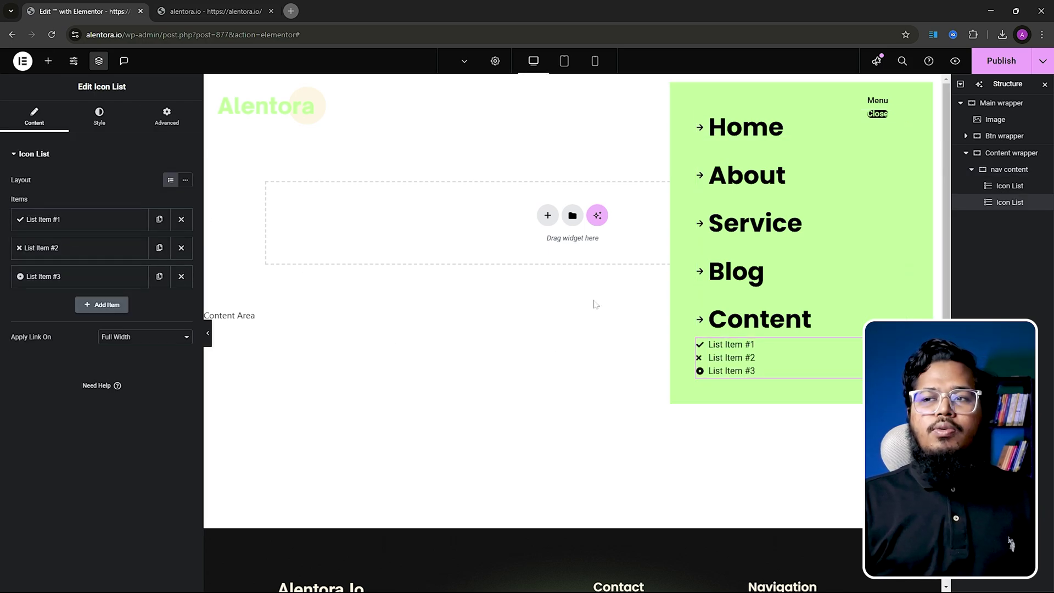
{"action": "left_click", "coordinate": [182, 250]}
{"action": "left_click", "coordinate": [182, 250]}
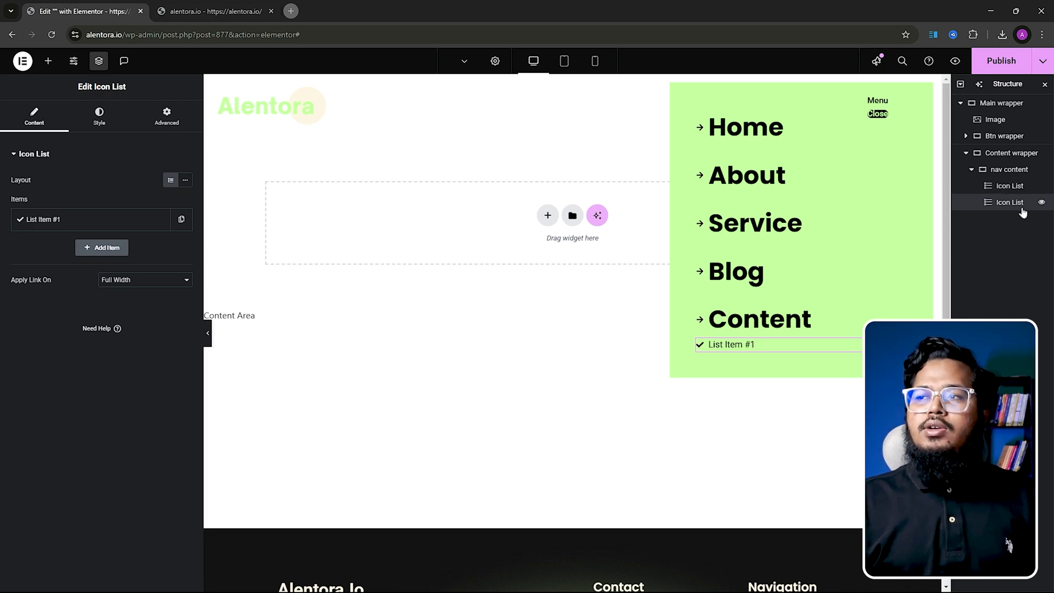
Step: Remove the icon from the new list's remaining item and set its text to "Facebook"
{"action": "left_click", "coordinate": [99, 220]}
{"action": "left_click", "coordinate": [176, 300]}
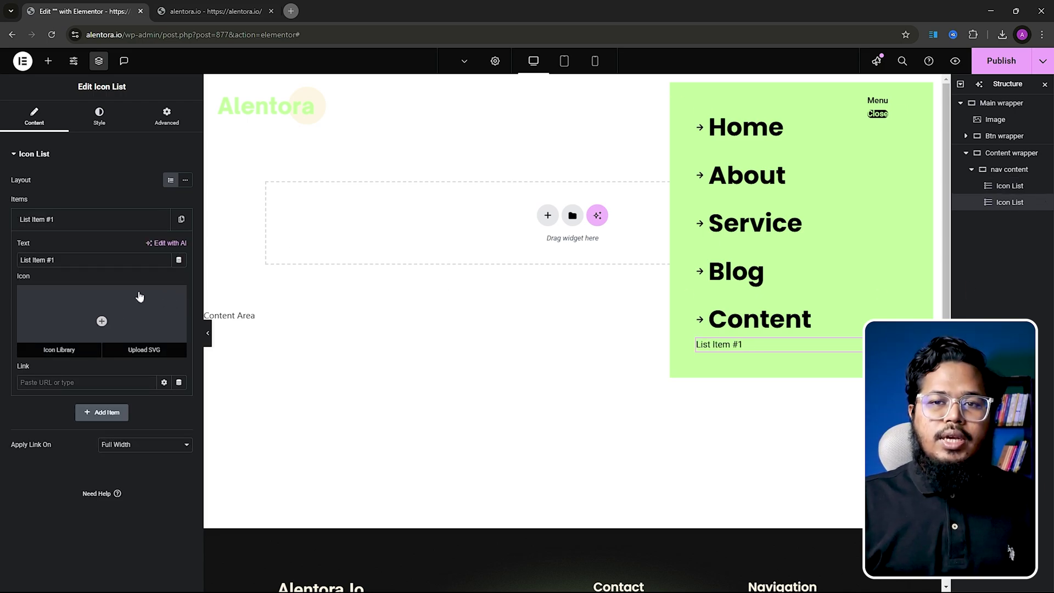
{"action": "left_click", "coordinate": [55, 260]}
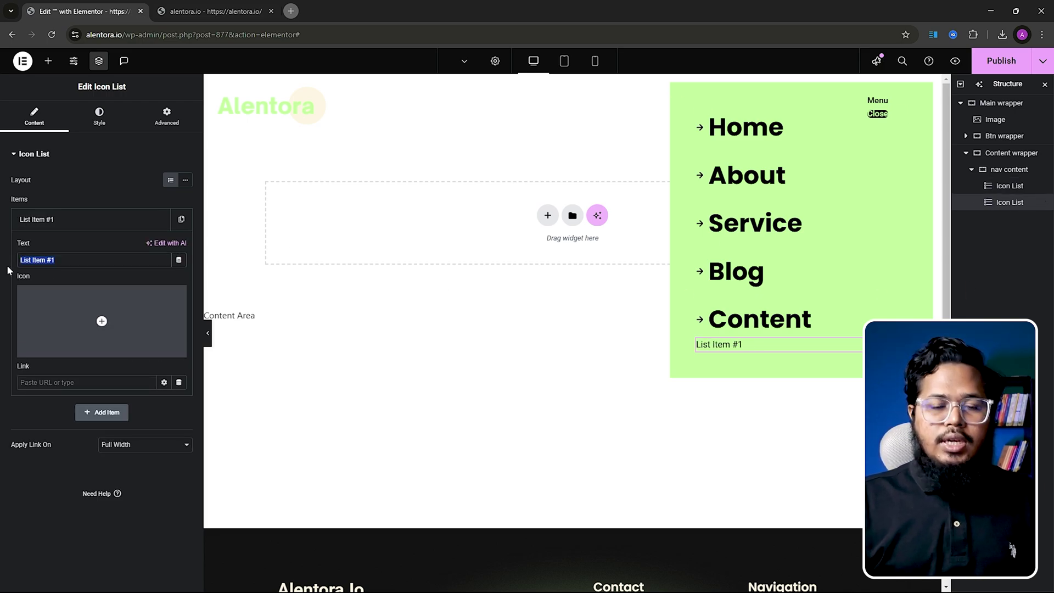
{"action": "type", "text": "Facebook"}
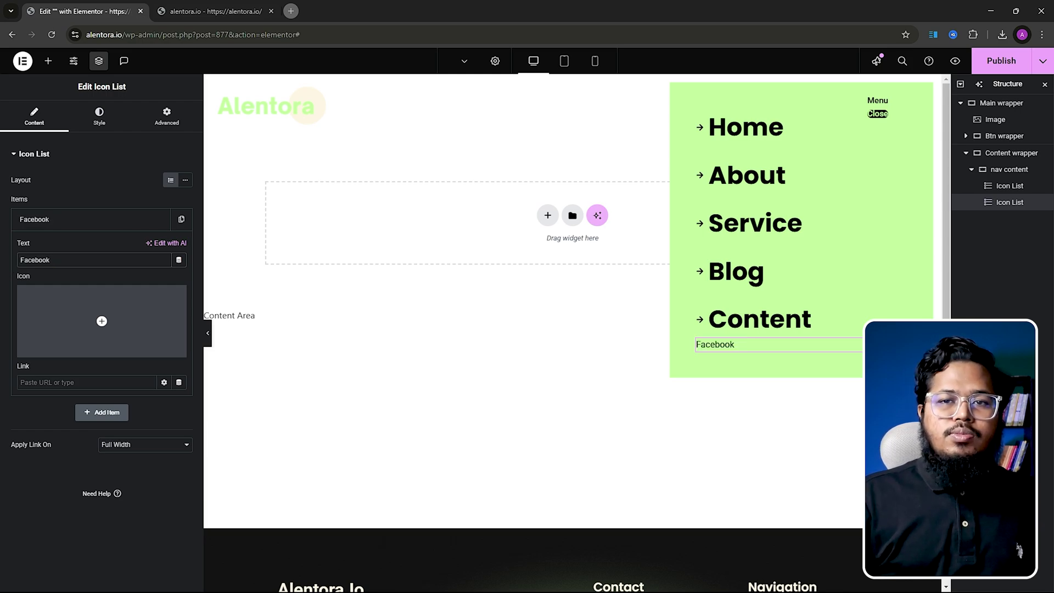
Step: Duplicate the Facebook item to add three more list items with the texts "LInkedin", "Instagram" and "YouTube"
{"action": "left_click", "coordinate": [182, 220]}
{"action": "left_click", "coordinate": [129, 252]}
{"action": "type", "text": "LInkedin"}
{"action": "left_click", "coordinate": [60, 250]}
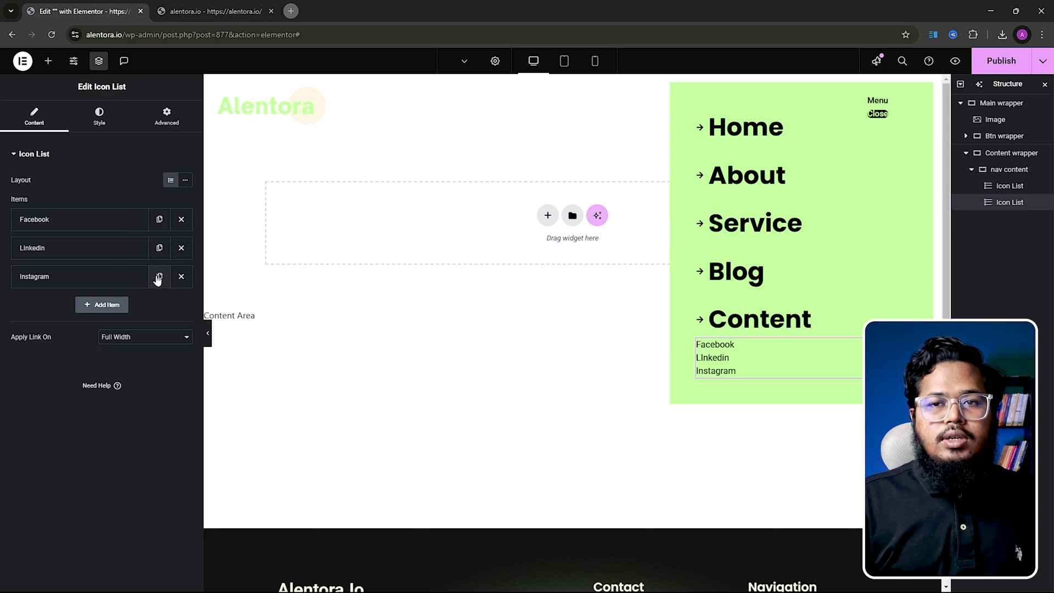
{"action": "left_click", "coordinate": [159, 276]}
{"action": "type", "text": "YouTube"}
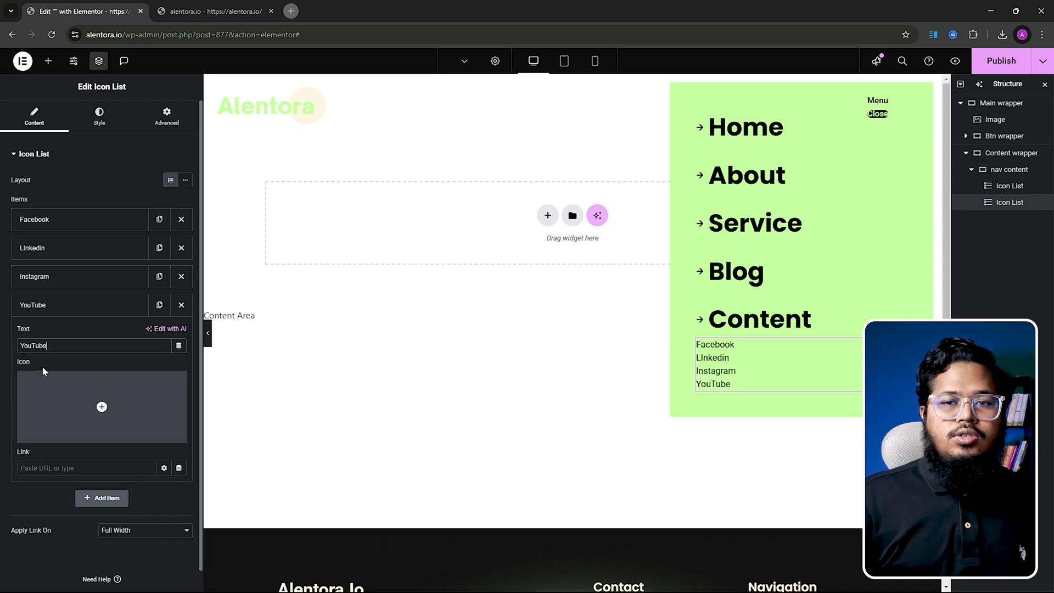
{"action": "left_click", "coordinate": [60, 305]}
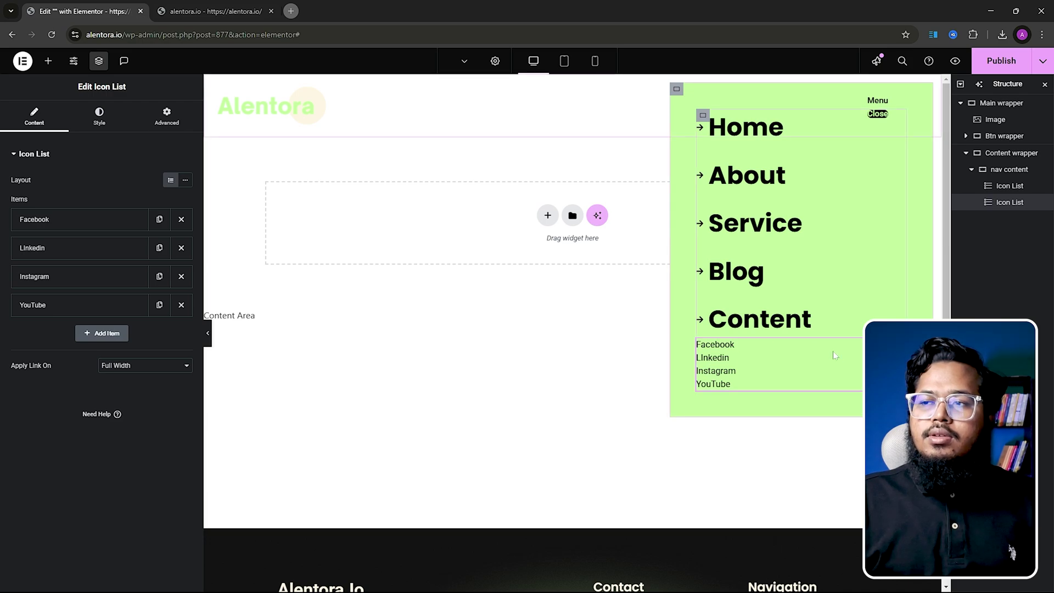
Step: Set the social list's item spacing to 15 px and its text typography to Poppins at 20 px
{"action": "left_click", "coordinate": [99, 117]}
{"action": "type", "text": "15"}
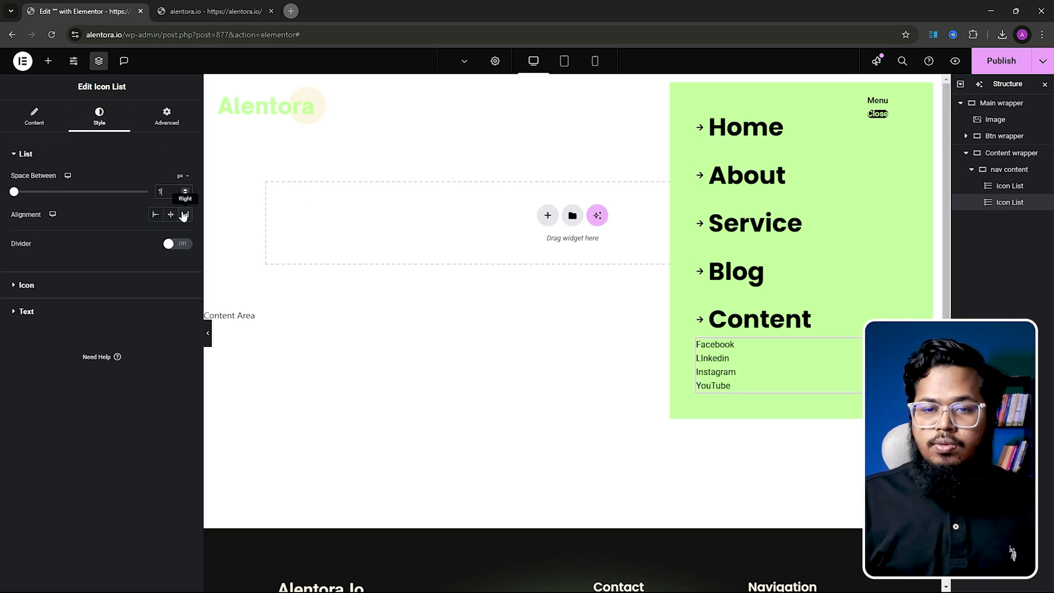
{"action": "left_click", "coordinate": [90, 310]}
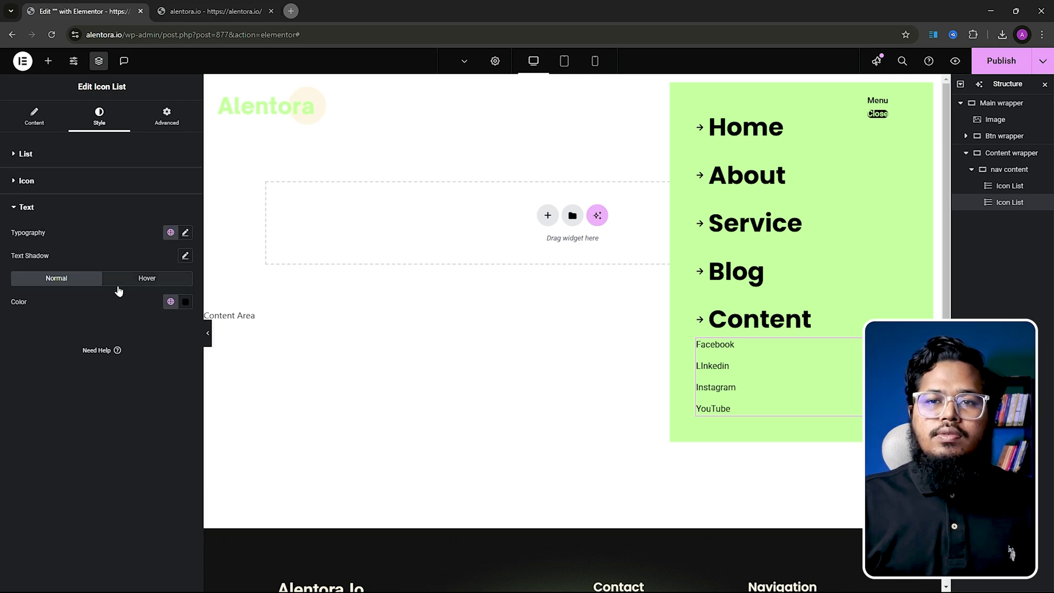
{"action": "left_click", "coordinate": [185, 233]}
{"action": "left_click", "coordinate": [132, 284]}
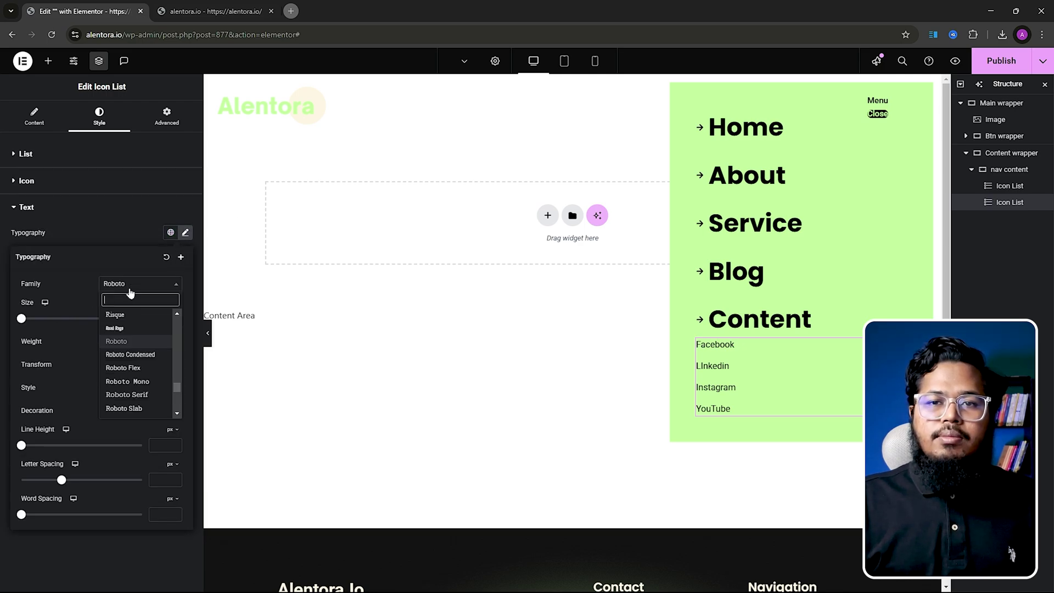
{"action": "type", "text": "pop"}
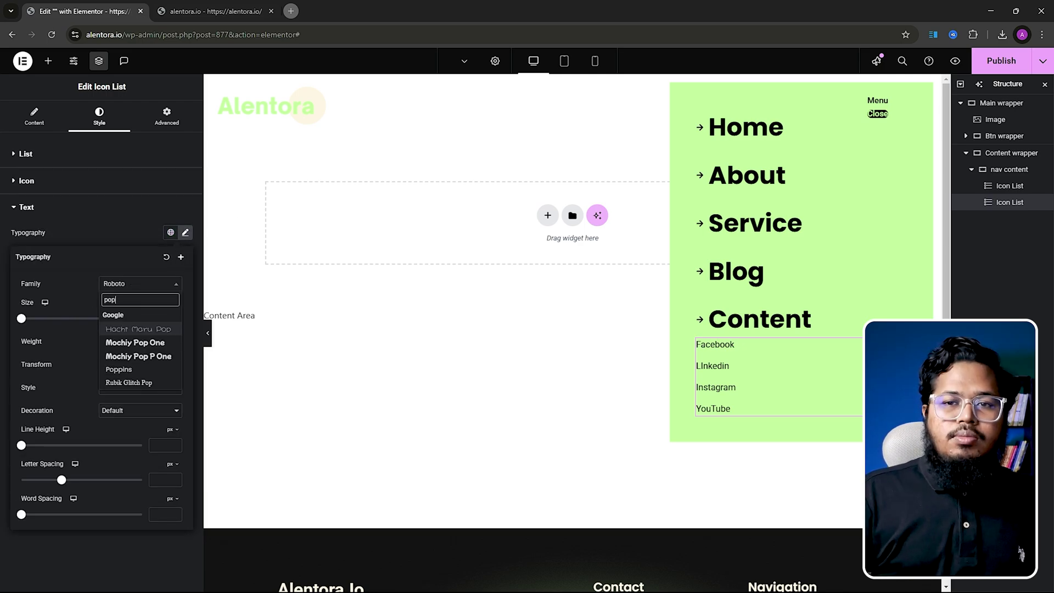
{"action": "left_click", "coordinate": [118, 369]}
{"action": "left_click", "coordinate": [174, 322]}
{"action": "type", "text": "20"}
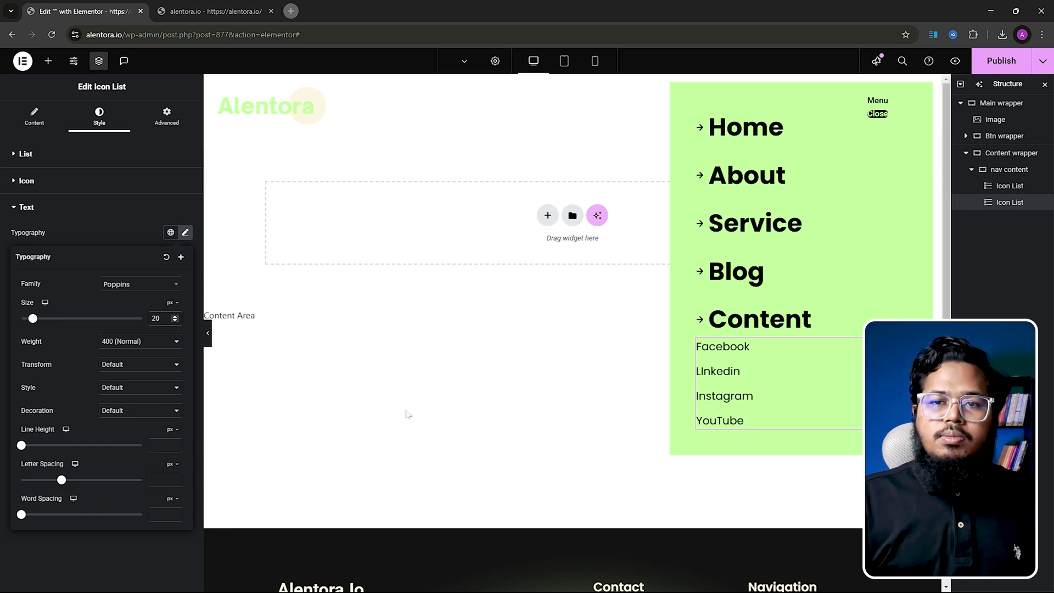
Step: Set the social list's text weight to 500 (Medium) and give the widget a top margin of 30 px only
{"action": "left_click", "coordinate": [129, 345]}
{"action": "left_click", "coordinate": [135, 425]}
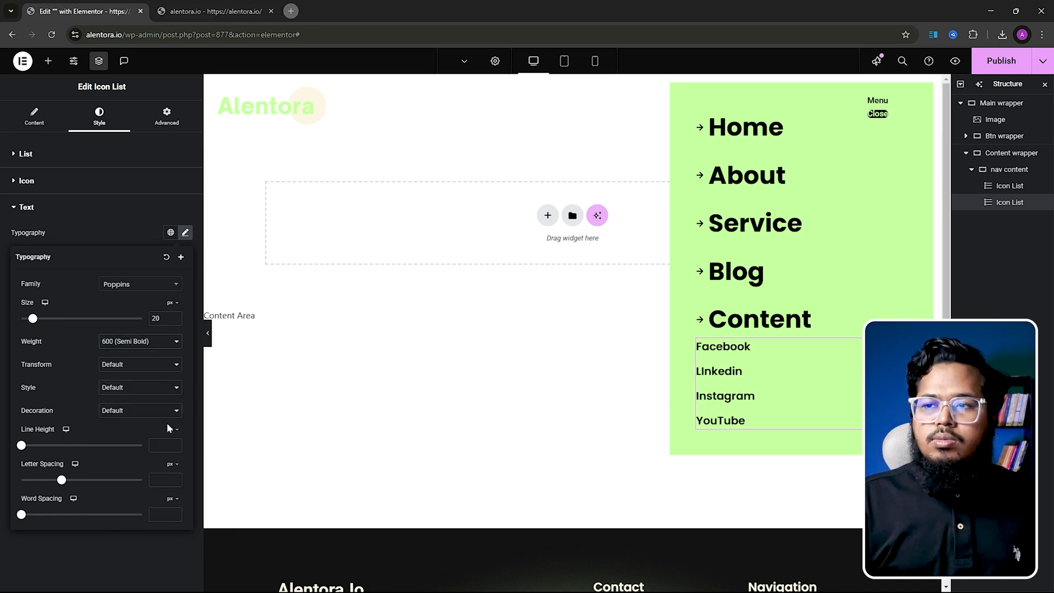
{"action": "left_click", "coordinate": [140, 345]}
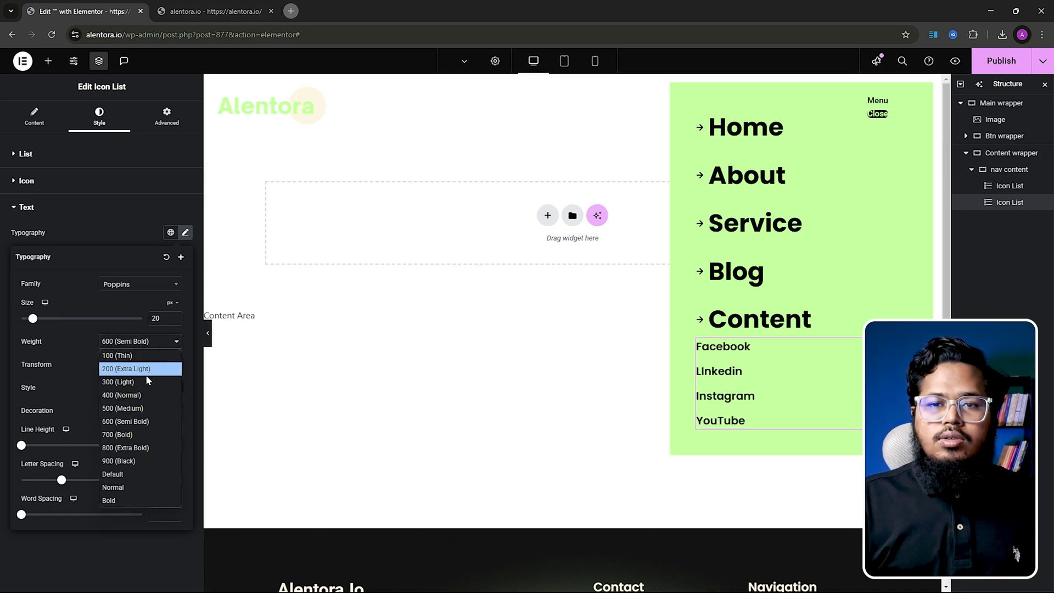
{"action": "left_click", "coordinate": [137, 409]}
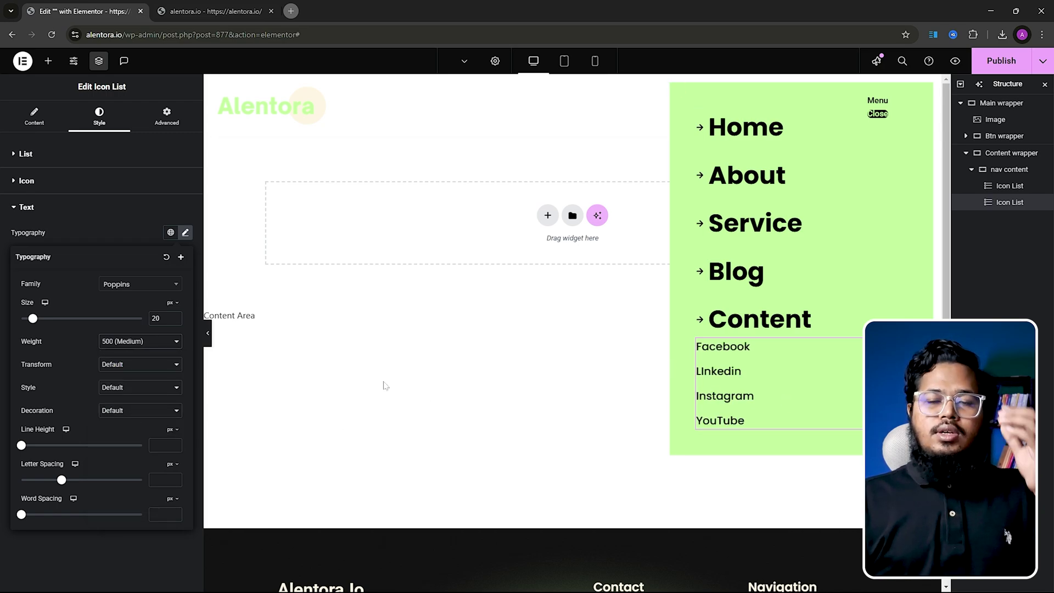
{"action": "left_click", "coordinate": [161, 122]}
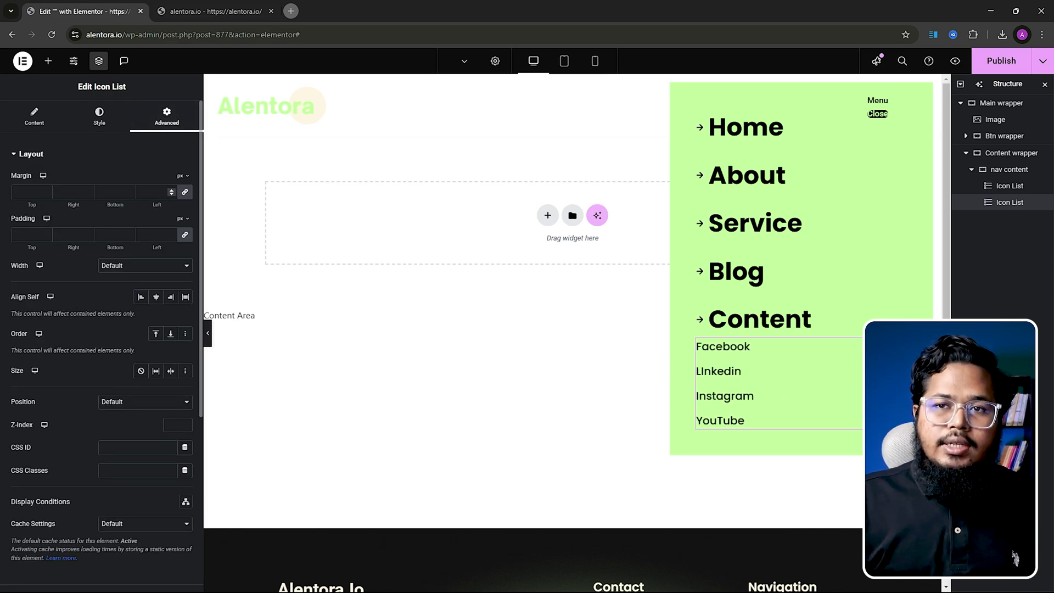
{"action": "type", "text": "30"}
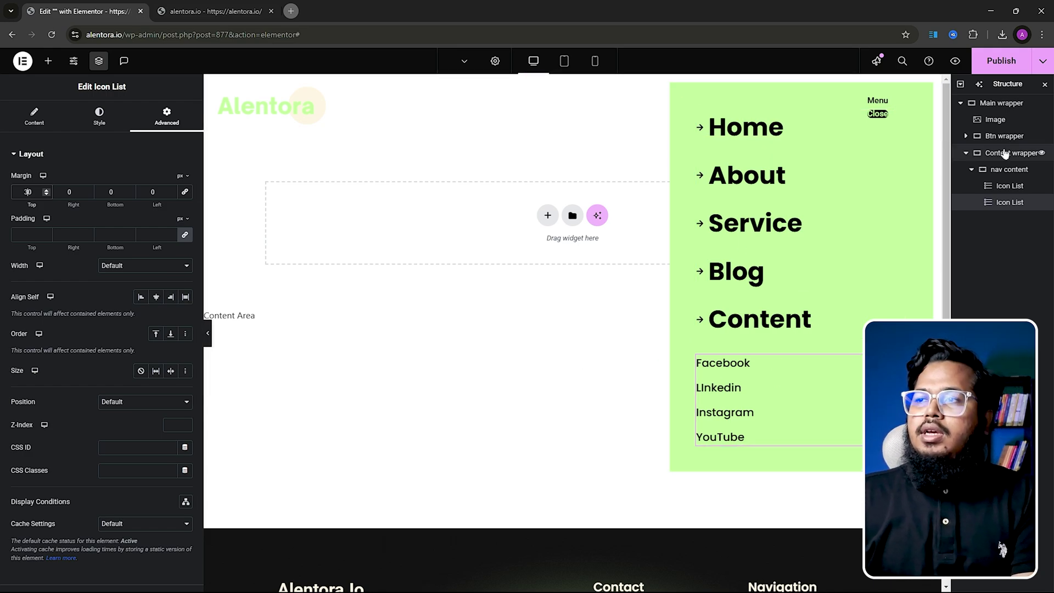
Step: Collapse the Content wrapper in the structure and assign the CSS class "alen-side-menu-area" to the Main wrapper container
{"action": "left_click", "coordinate": [995, 170]}
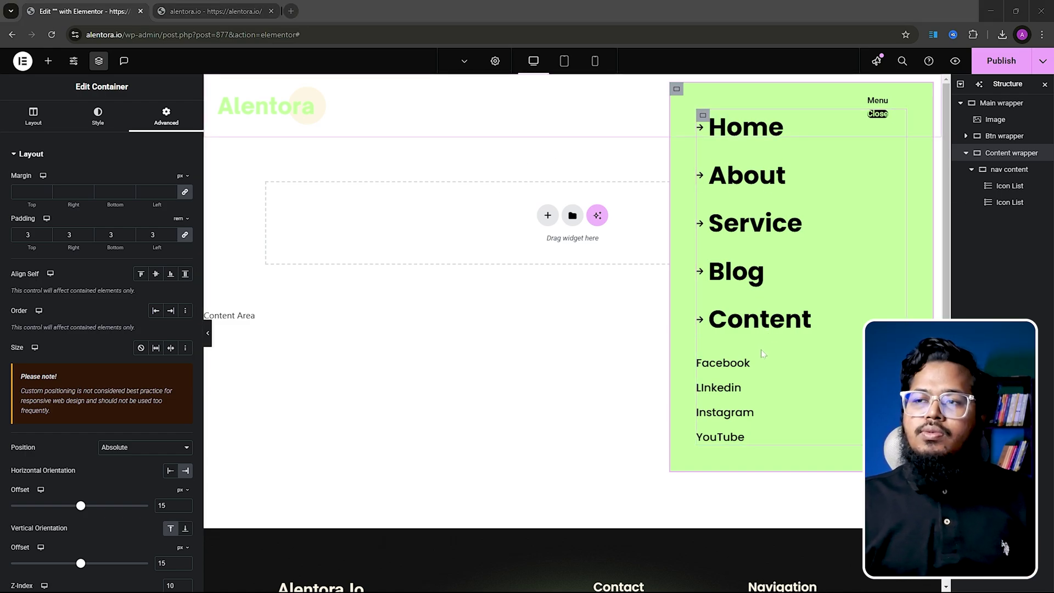
{"action": "left_click", "coordinate": [967, 154]}
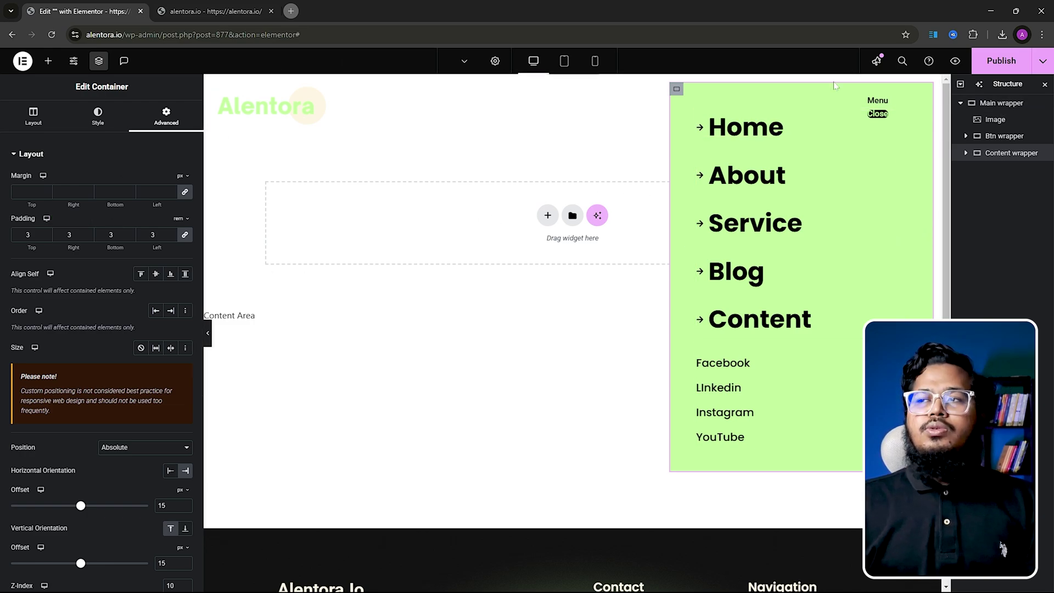
{"action": "left_click", "coordinate": [1002, 106]}
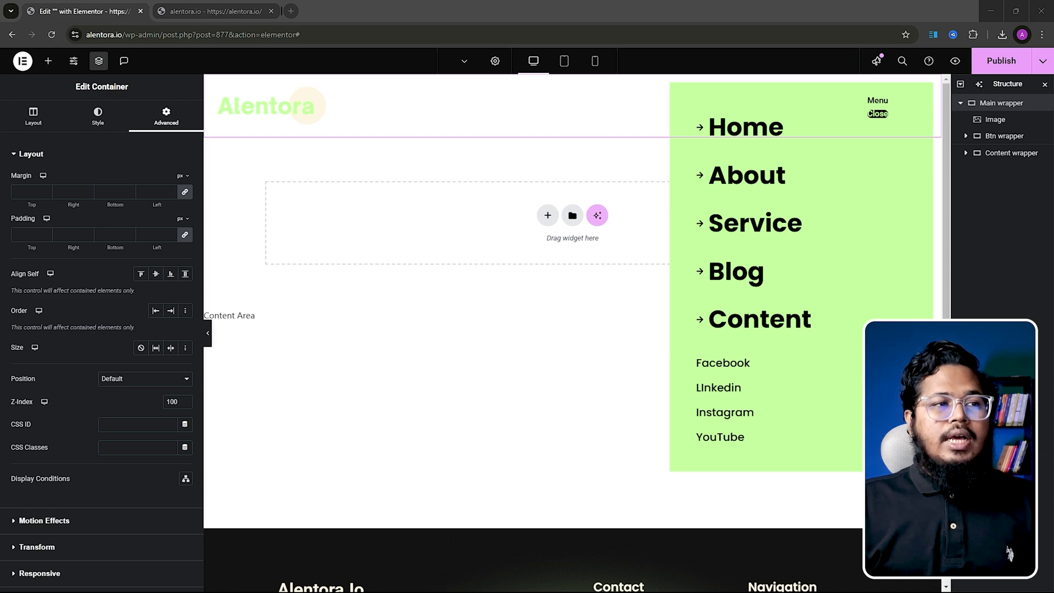
{"action": "key", "text": "alt+Tab"}
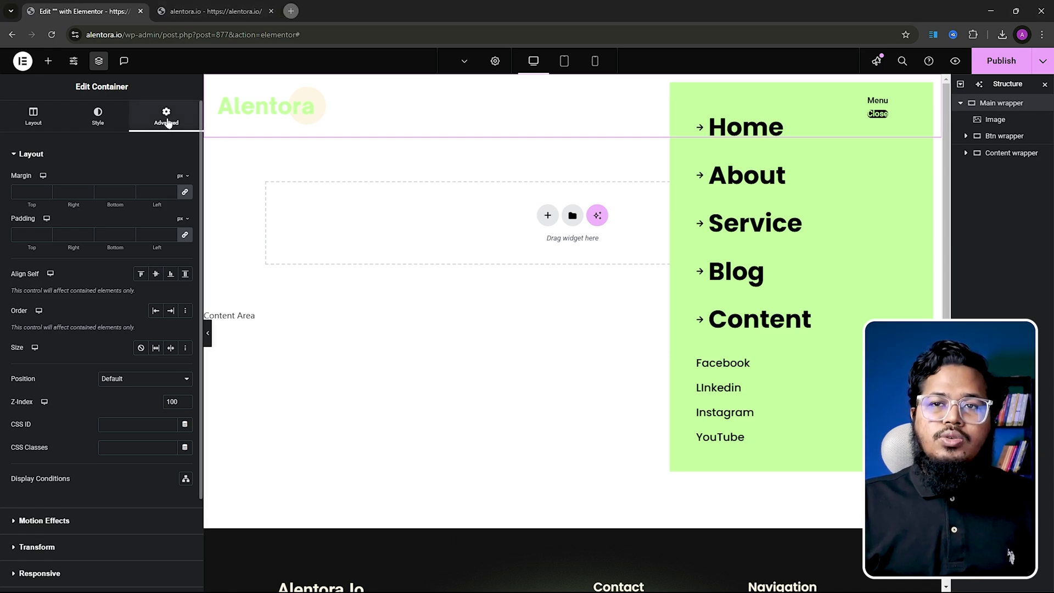
{"action": "scroll", "coordinate": [91, 219], "scroll_direction": "down", "scroll_amount": 2}
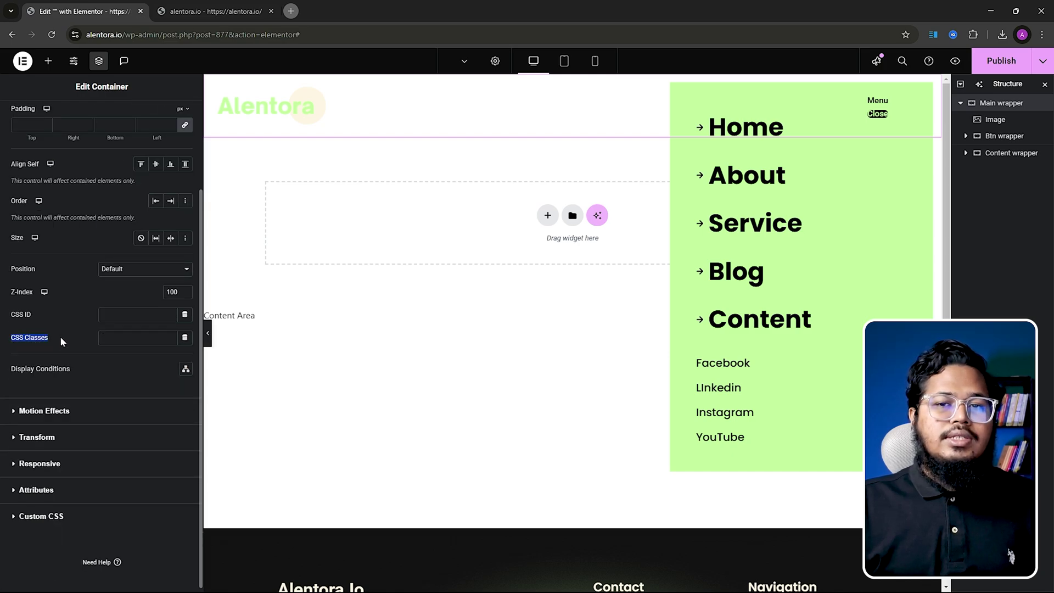
{"action": "mouse_move", "coordinate": [137, 338]}
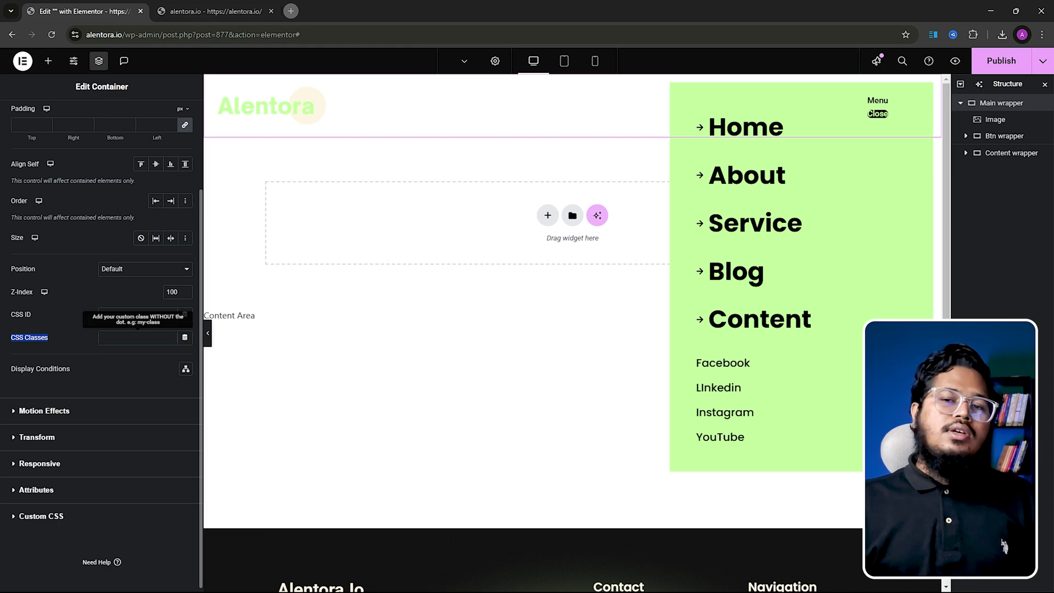
{"action": "left_click", "coordinate": [137, 337]}
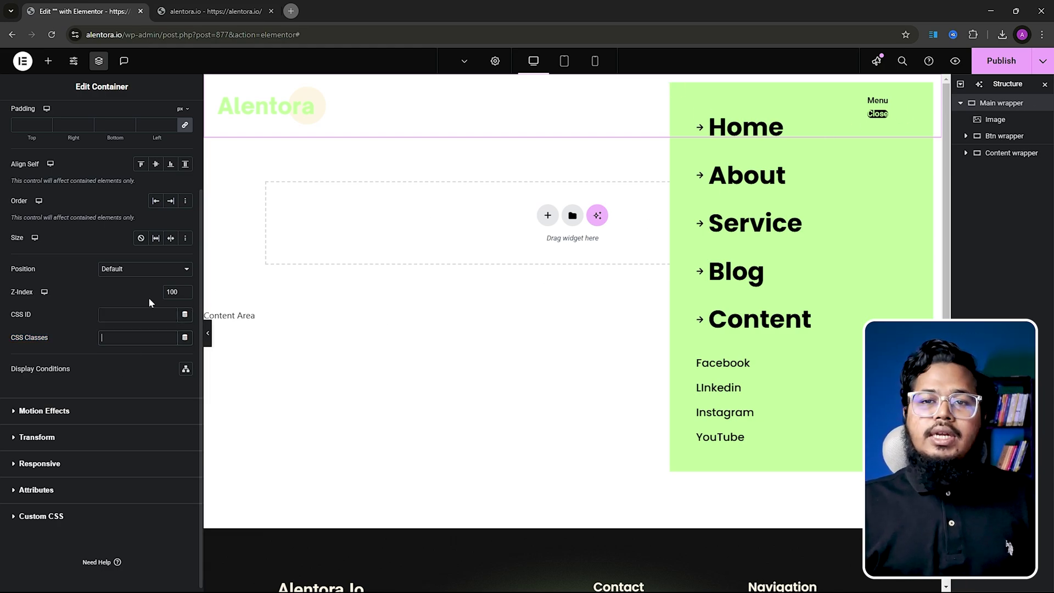
{"action": "left_click", "coordinate": [130, 338]}
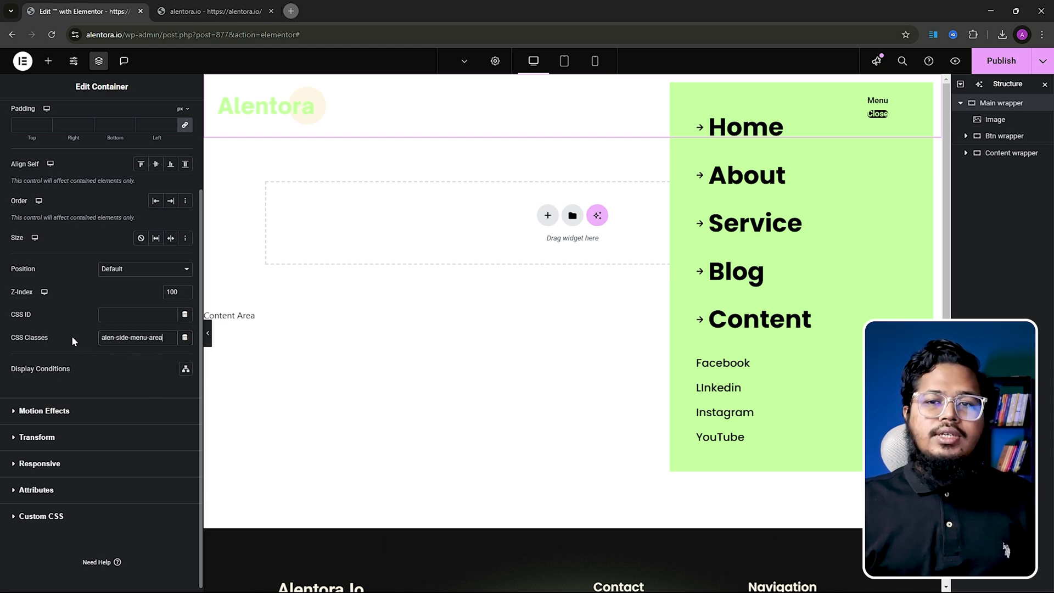
Step: Assign the CSS class "alen-hide-on-scroll" to the logo image in the Main wrapper
{"action": "left_click", "coordinate": [997, 120]}
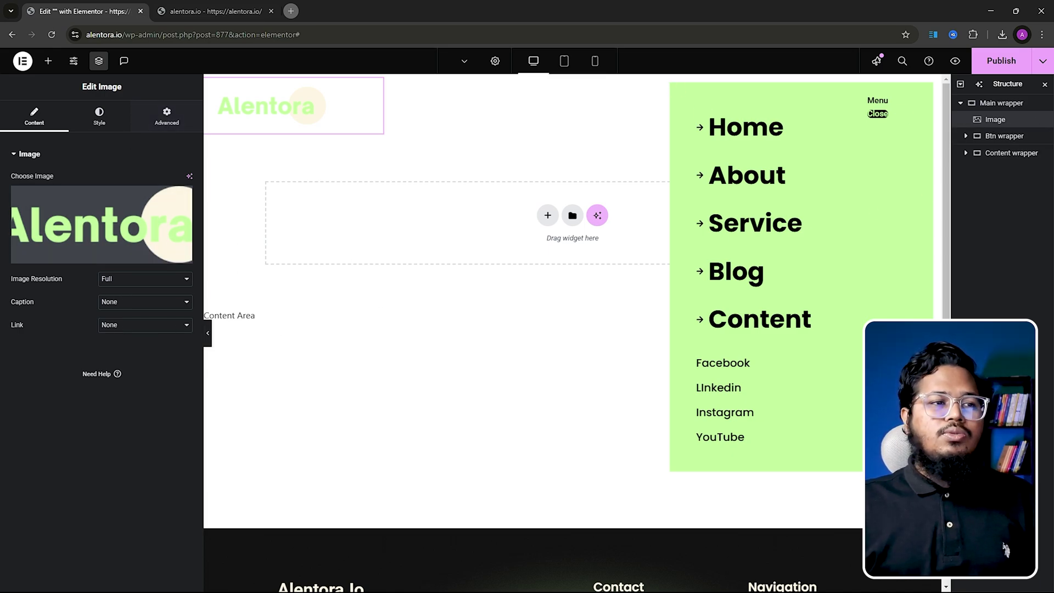
{"action": "left_click", "coordinate": [1010, 555]}
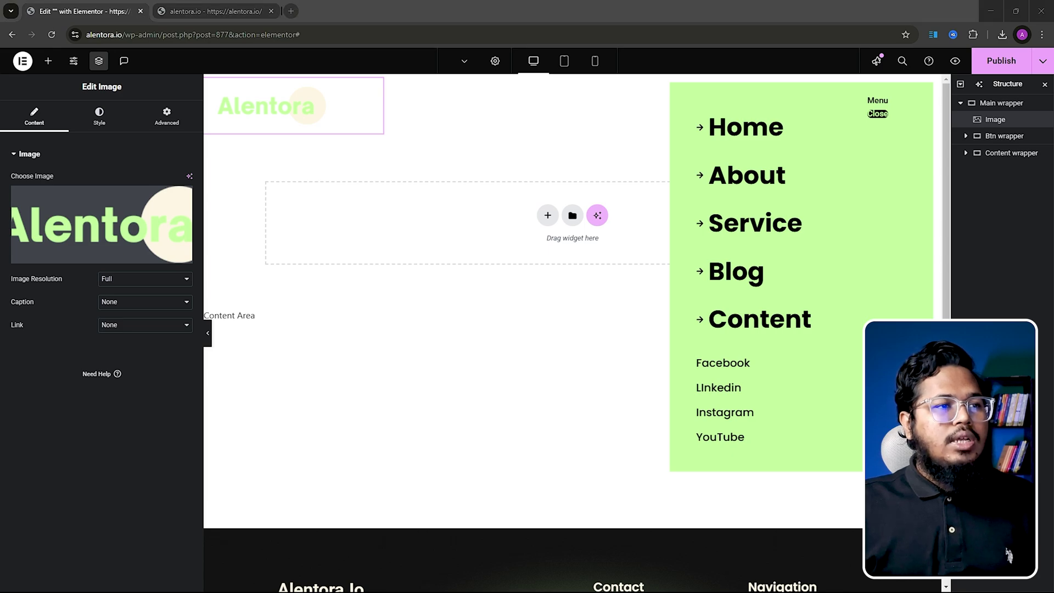
{"action": "left_click", "coordinate": [169, 122]}
{"action": "left_click", "coordinate": [64, 152]}
{"action": "left_click", "coordinate": [64, 152]}
{"action": "scroll", "coordinate": [71, 313], "scroll_direction": "down", "scroll_amount": 2}
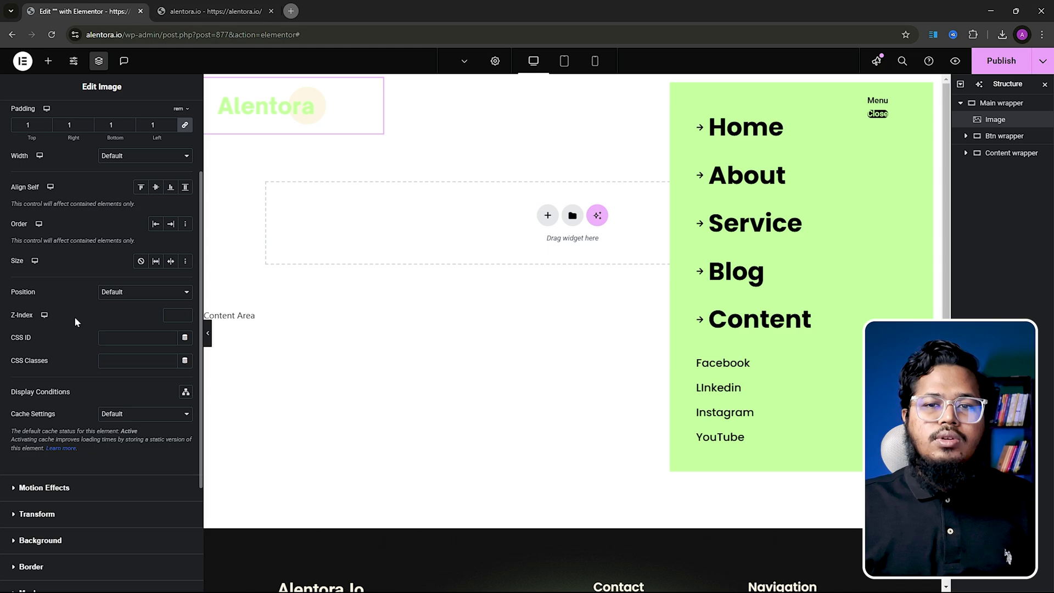
{"action": "scroll", "coordinate": [74, 317], "scroll_direction": "down", "scroll_amount": 2}
{"action": "left_click", "coordinate": [138, 250]}
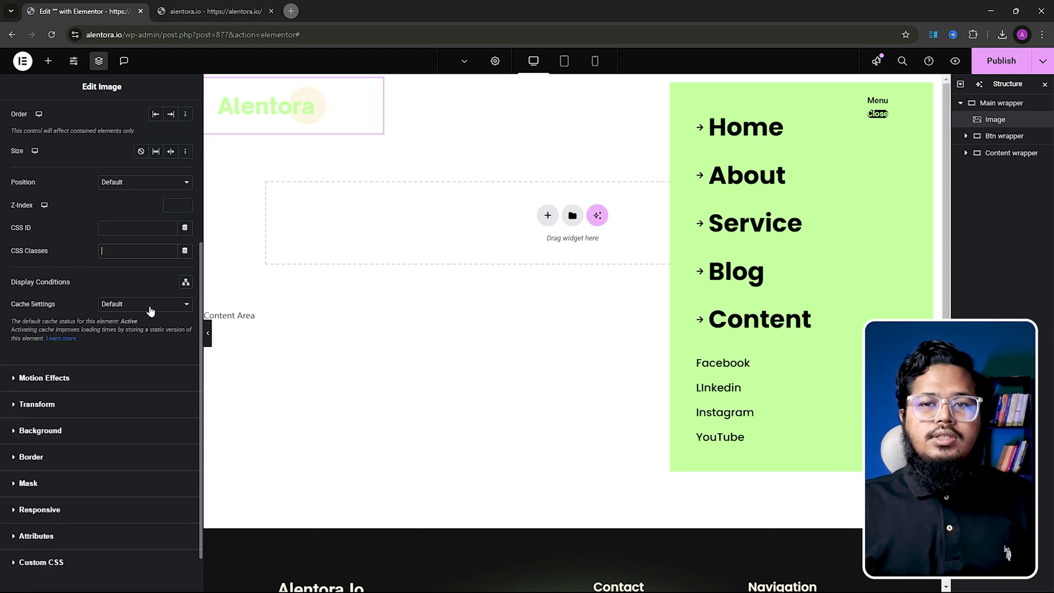
{"action": "type", "text": "alen-hide-on-scroll"}
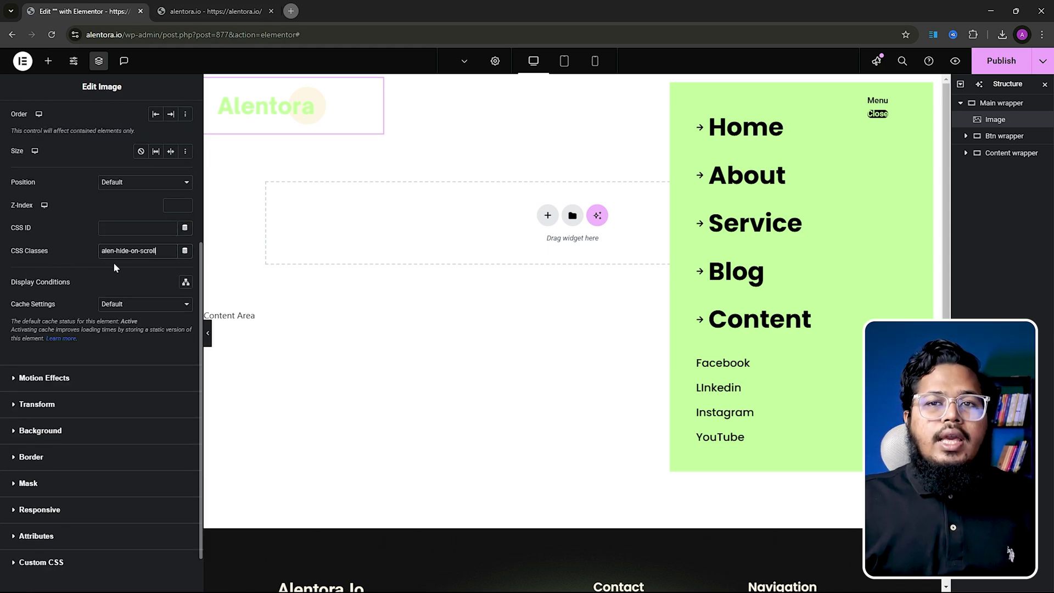
Step: Assign the CSS class "alen-side-menu-button" to the Btn wrapper and "alen-side-menu" to the Content wrapper
{"action": "left_click", "coordinate": [1003, 136]}
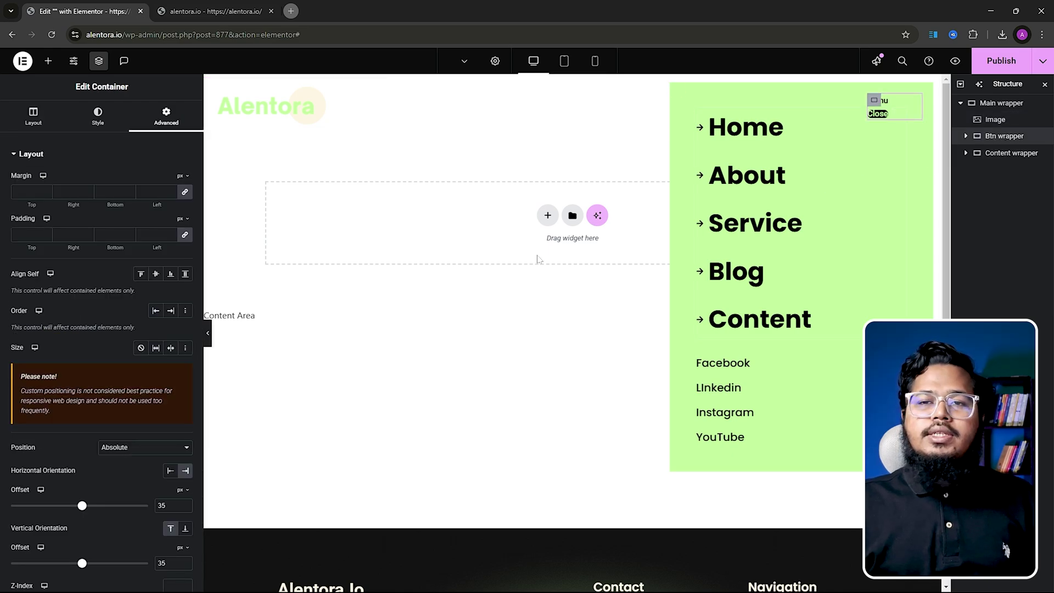
{"action": "scroll", "coordinate": [116, 364], "scroll_direction": "down", "scroll_amount": 5}
{"action": "left_click", "coordinate": [137, 357]}
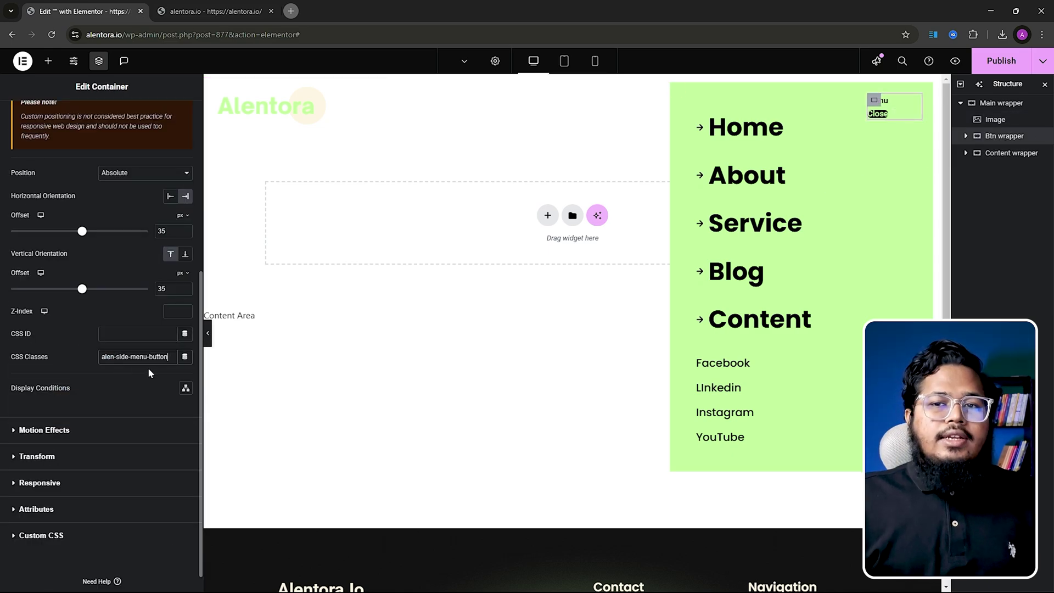
{"action": "left_click", "coordinate": [987, 155]}
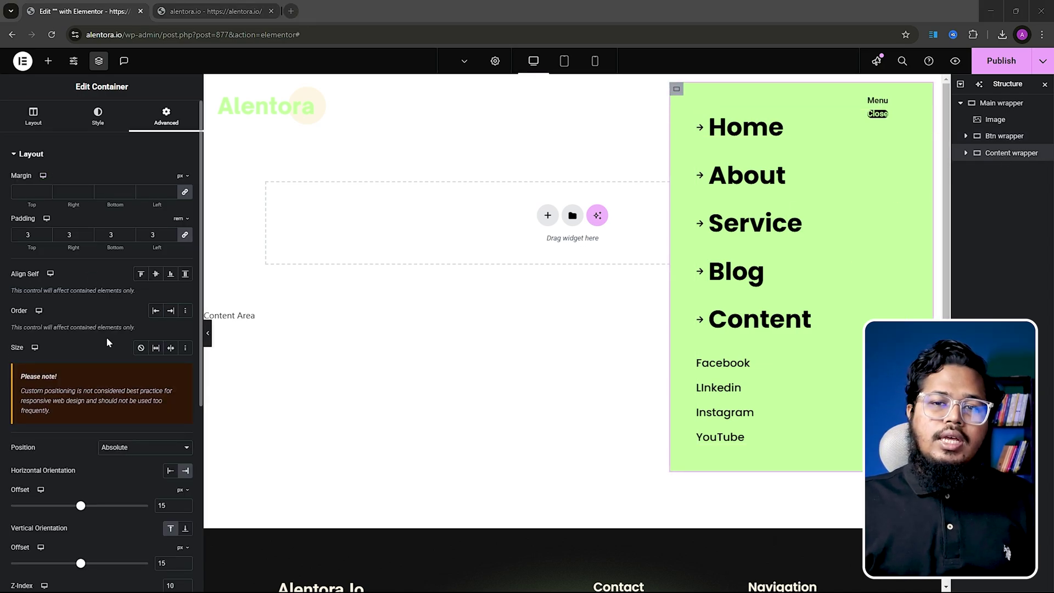
{"action": "scroll", "coordinate": [107, 337], "scroll_direction": "down", "scroll_amount": 3}
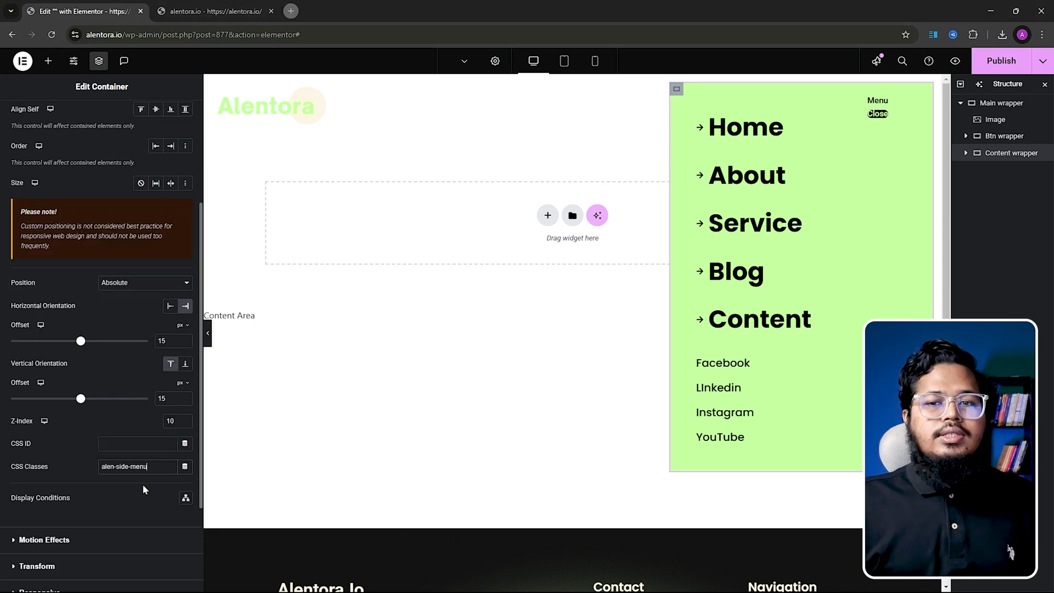
Step: Assign the CSS class "alen-side-menu-social" to the social Icon List inside the Content wrapper's nav content
{"action": "left_click", "coordinate": [967, 154]}
{"action": "left_click", "coordinate": [1009, 204]}
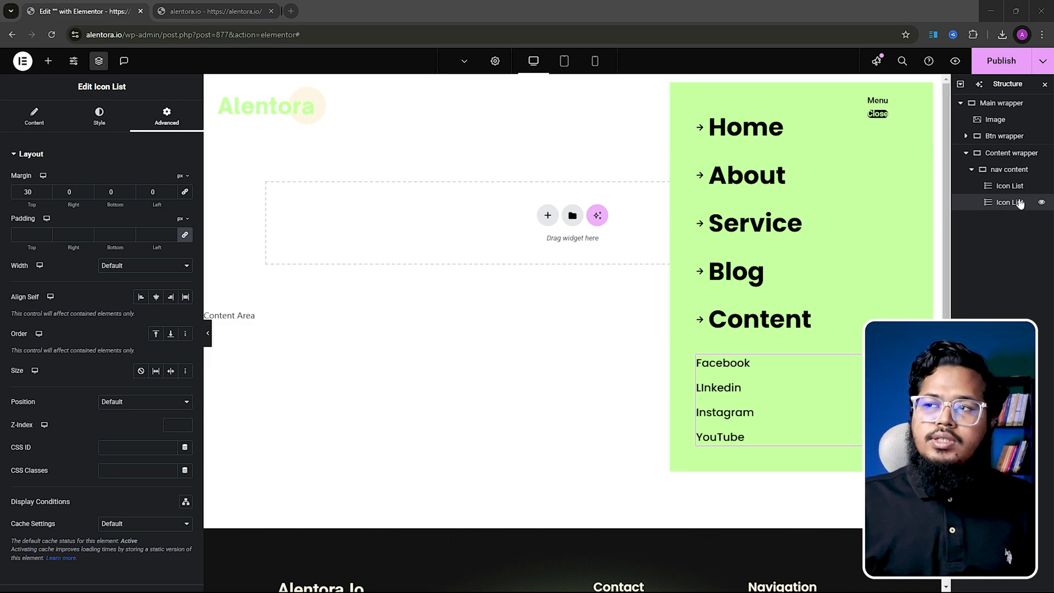
{"action": "scroll", "coordinate": [83, 235], "scroll_direction": "down", "scroll_amount": 3}
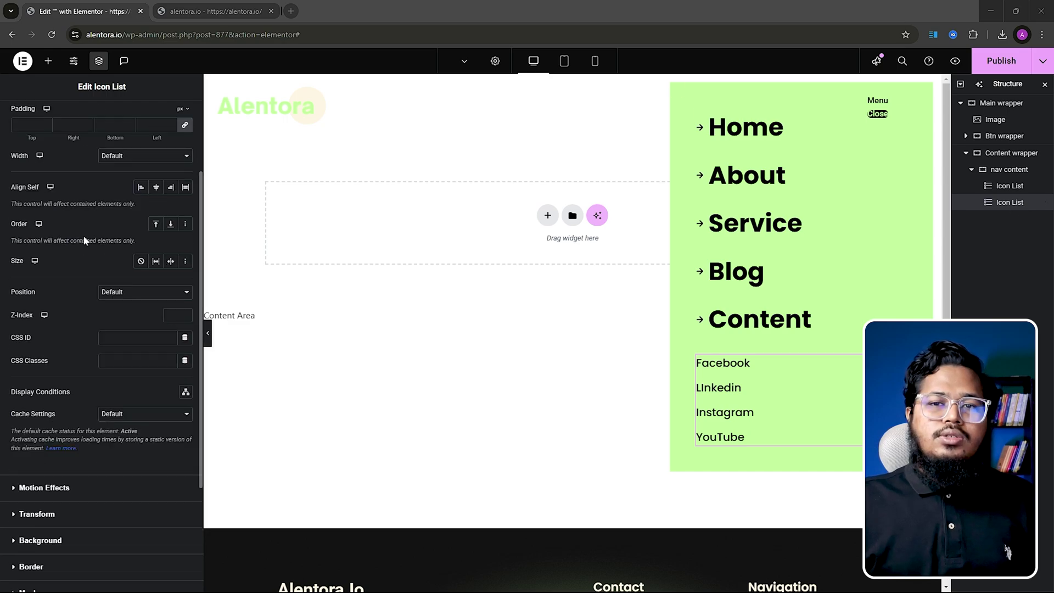
{"action": "left_click", "coordinate": [137, 305]}
{"action": "type", "text": "alen-side-menu-social"}
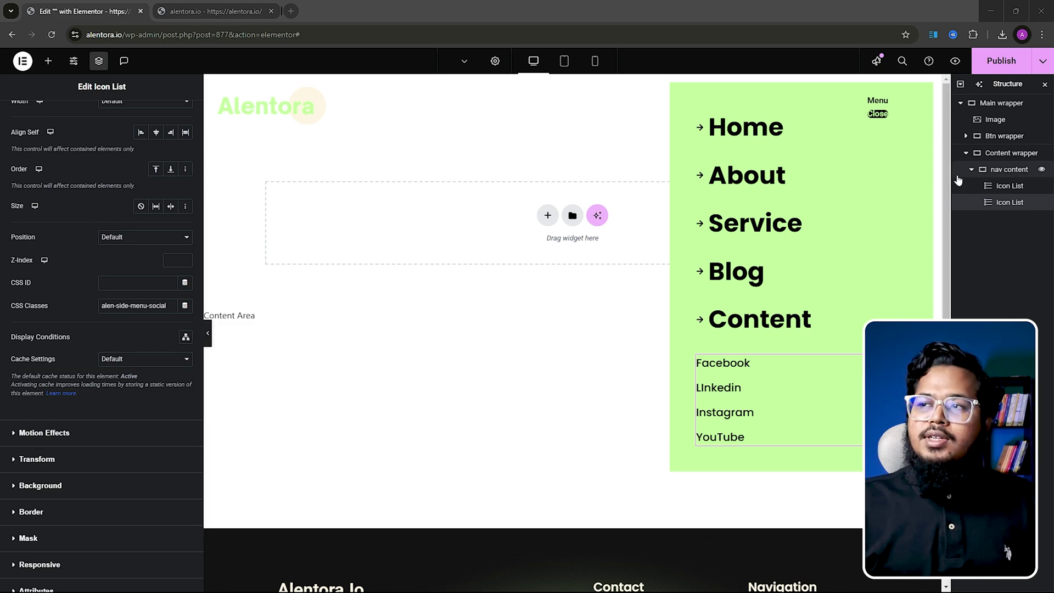
Step: Add an HTML widget to the nav content container and place it above both Icon Lists
{"action": "left_click", "coordinate": [1005, 170]}
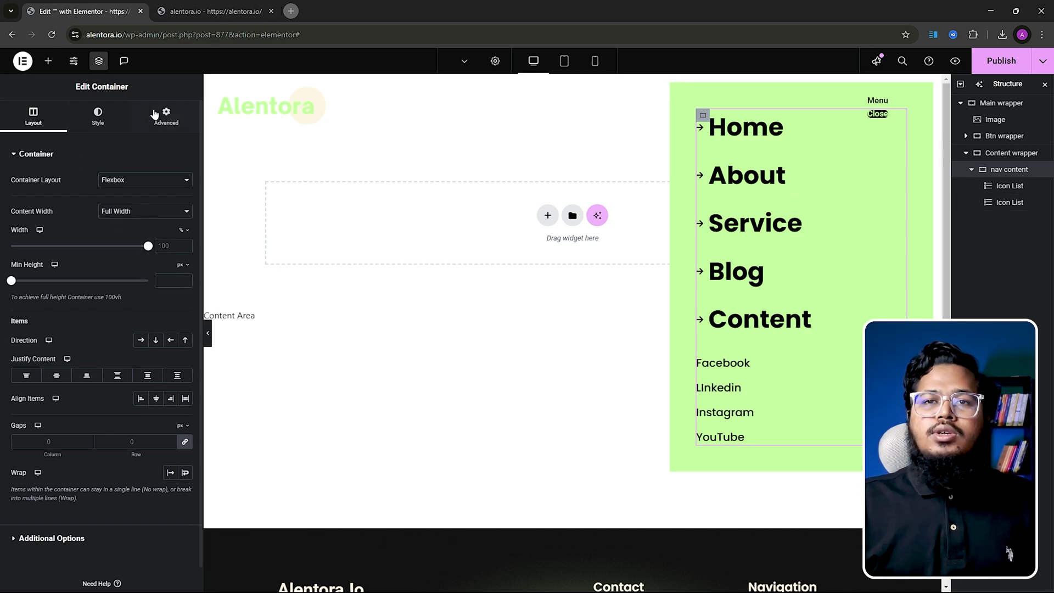
{"action": "left_click", "coordinate": [47, 61]}
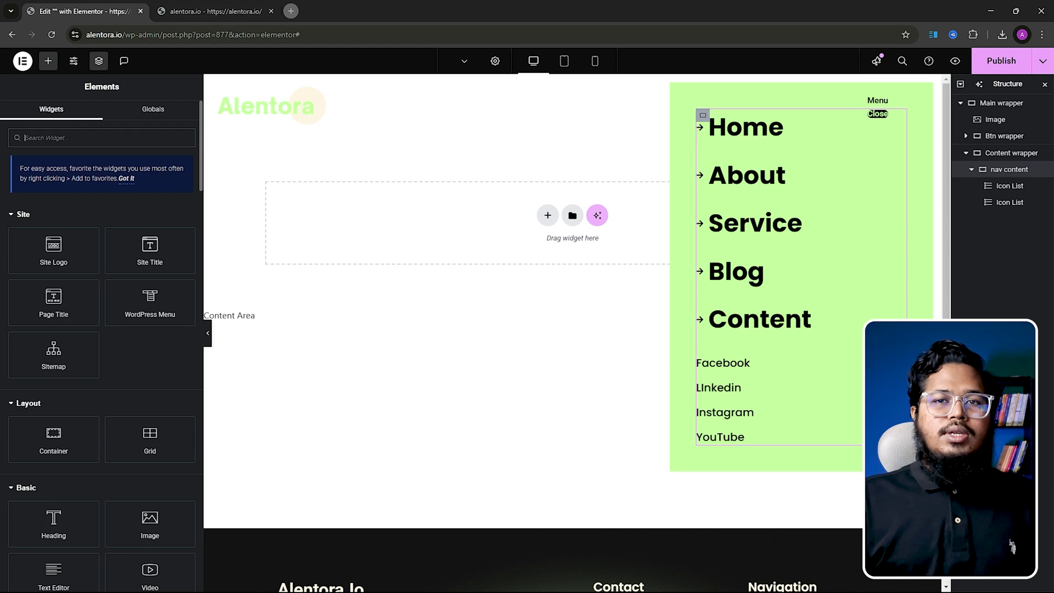
{"action": "type", "text": "html"}
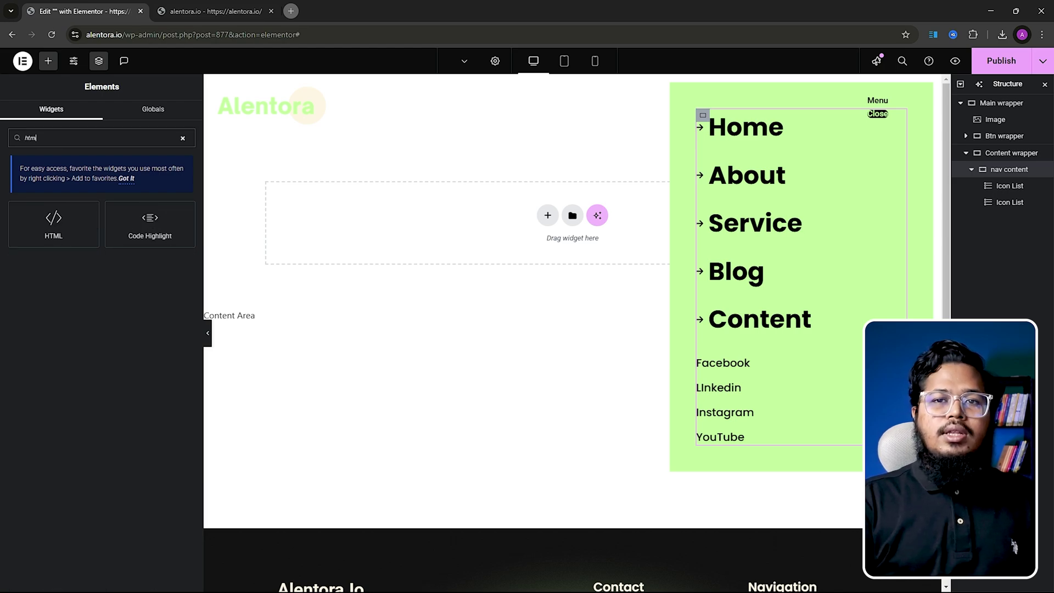
{"action": "left_click_drag", "start_coordinate": [57, 223], "coordinate": [50, 229]}
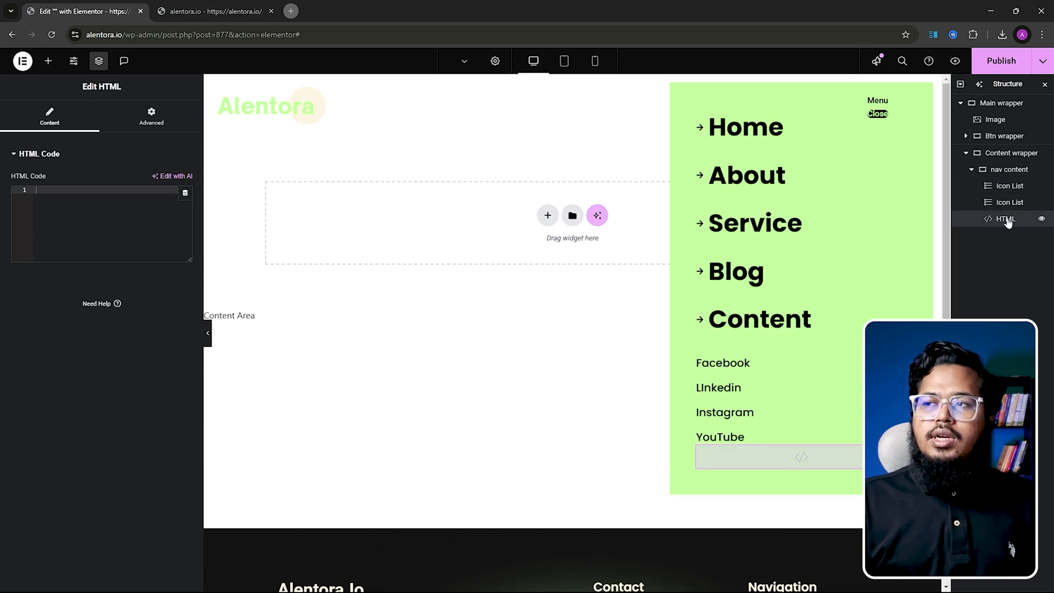
{"action": "left_click_drag", "start_coordinate": [1002, 220], "coordinate": [1010, 184]}
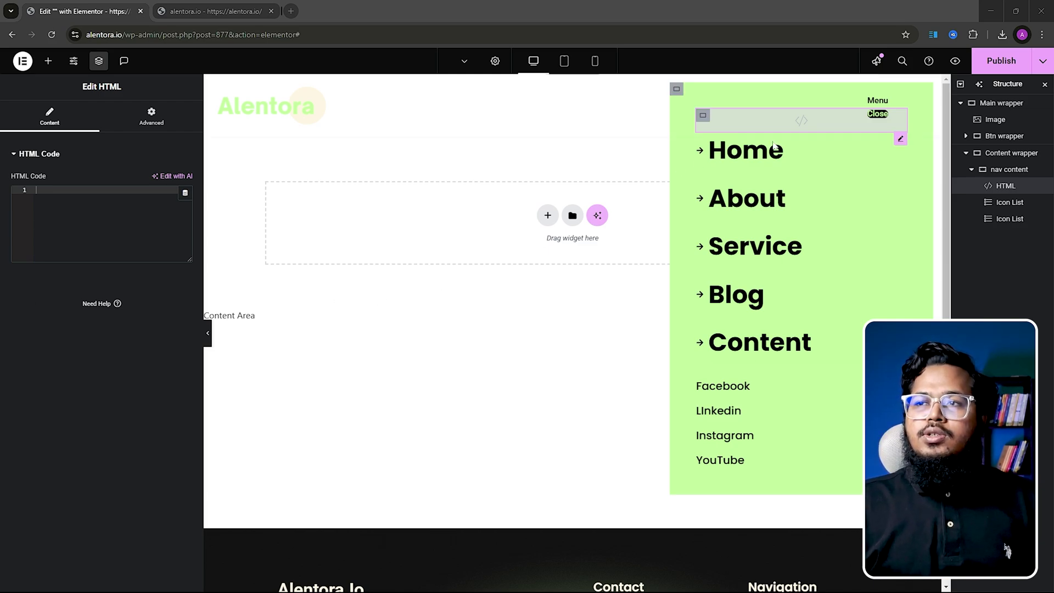
Step: Paste the side menu's code into the HTML widget and publish the header to check it on the reloaded live site
{"action": "left_click", "coordinate": [980, 189]}
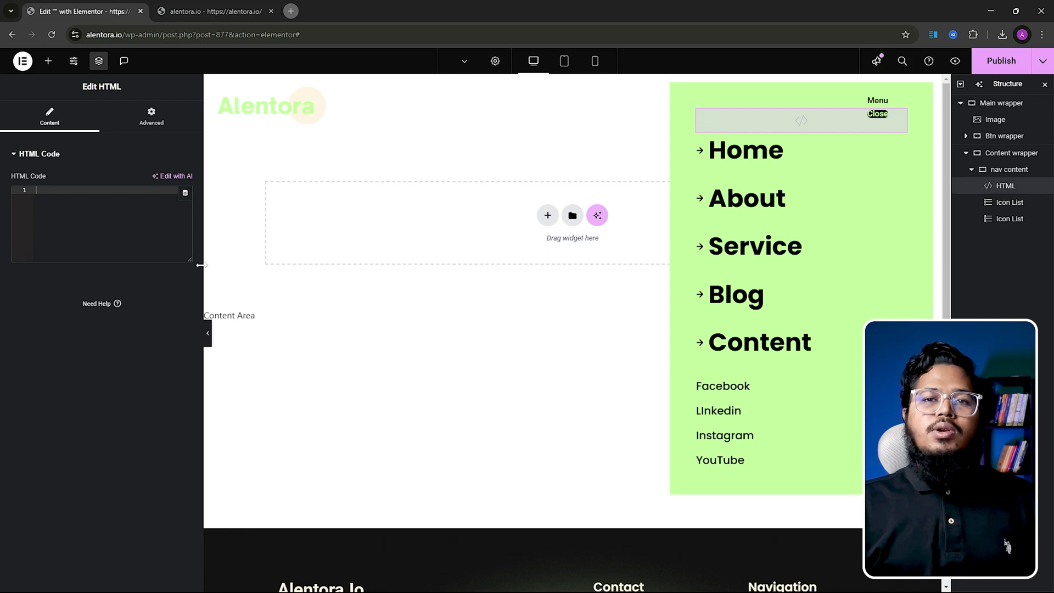
{"action": "key", "text": "ctrl+v"}
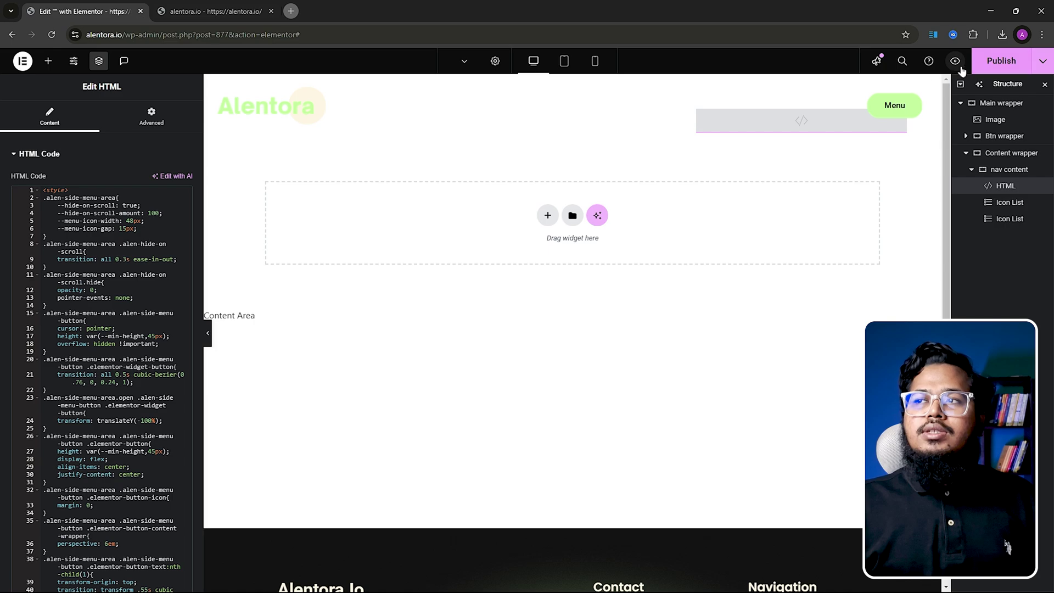
{"action": "left_click", "coordinate": [987, 66]}
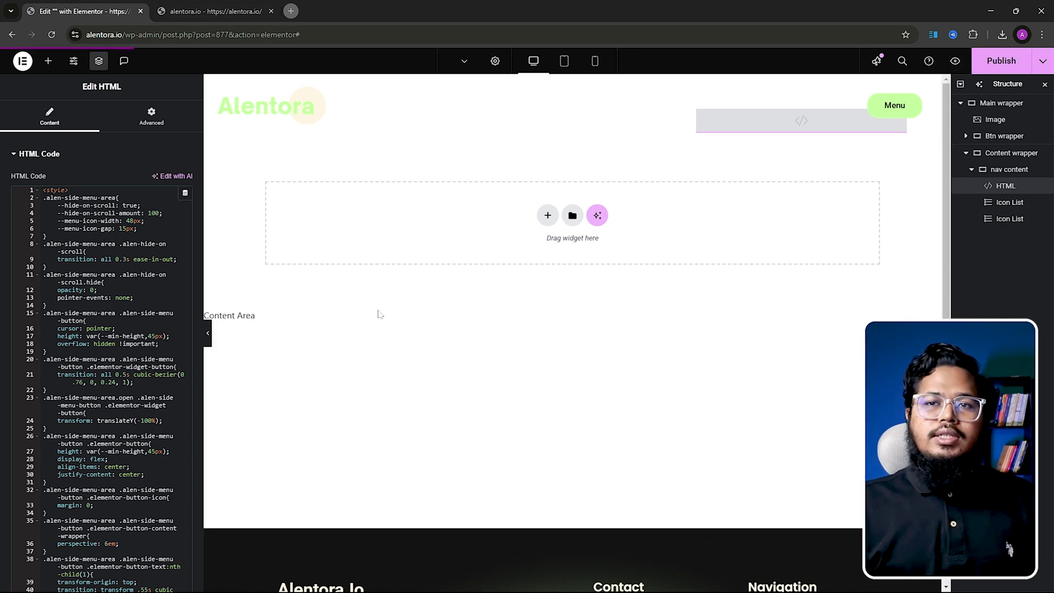
{"action": "left_click", "coordinate": [214, 11]}
{"action": "left_click", "coordinate": [51, 35]}
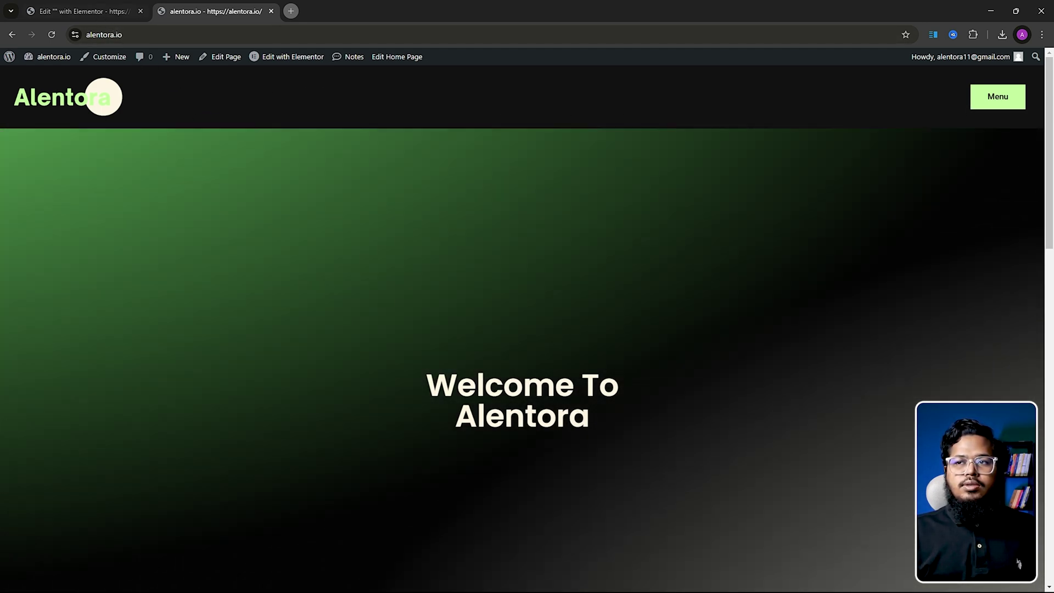
Step: Set the Main wrapper's bottom margin alone to -120 px and publish the header to check it on the live site
{"action": "left_click", "coordinate": [88, 11]}
{"action": "left_click", "coordinate": [184, 192]}
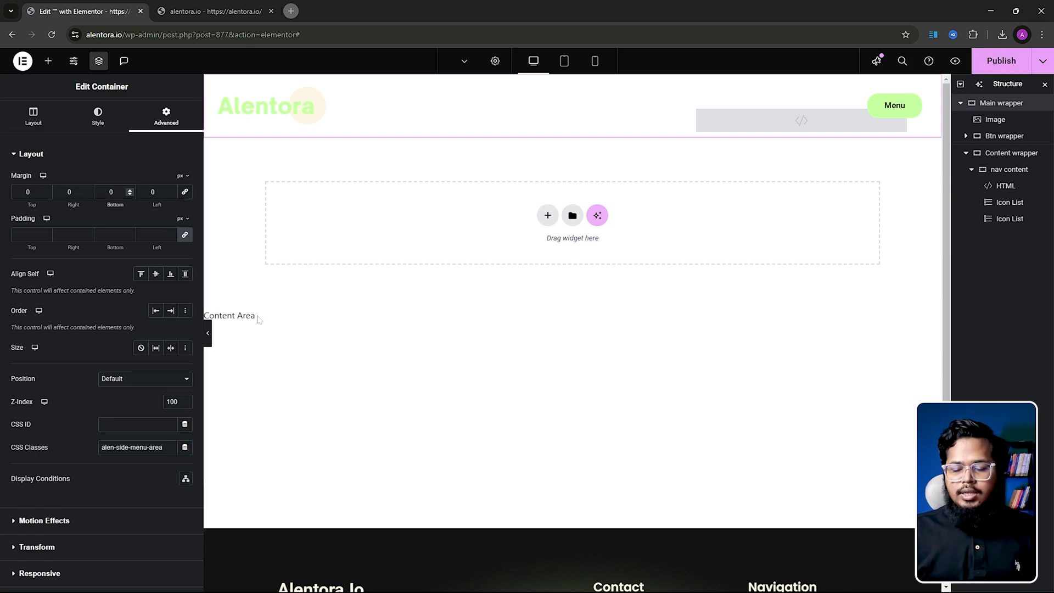
{"action": "type", "text": "120"}
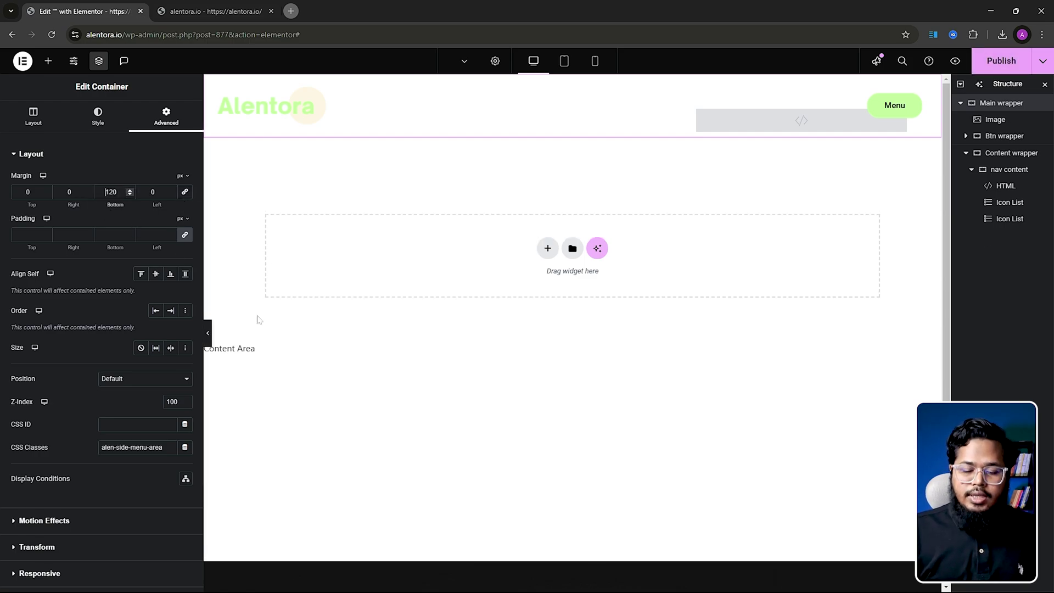
{"action": "scroll", "coordinate": [258, 320], "scroll_direction": "down", "scroll_amount": 2}
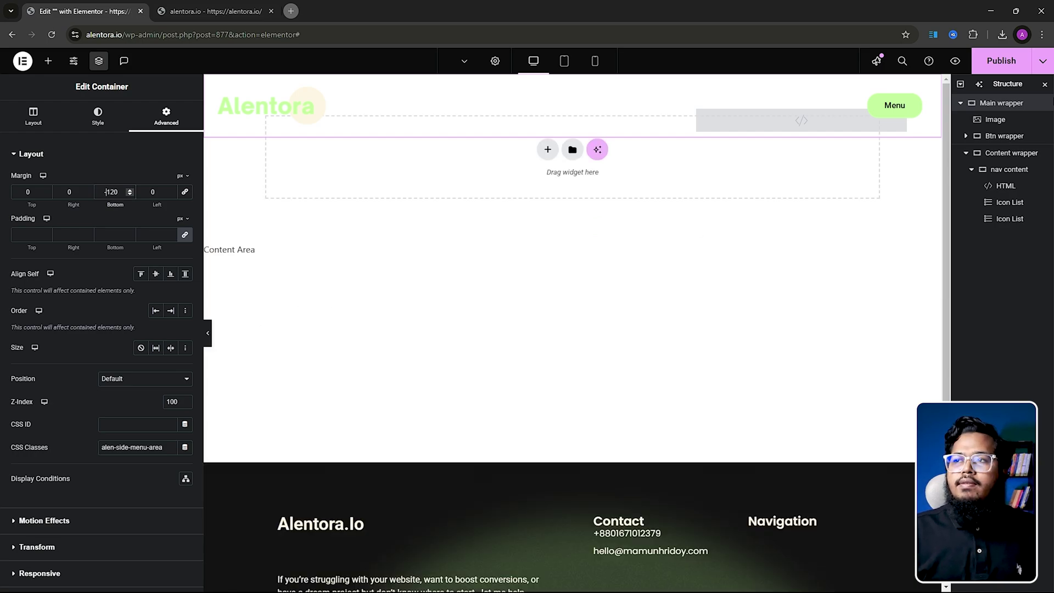
{"action": "left_click", "coordinate": [1001, 60]}
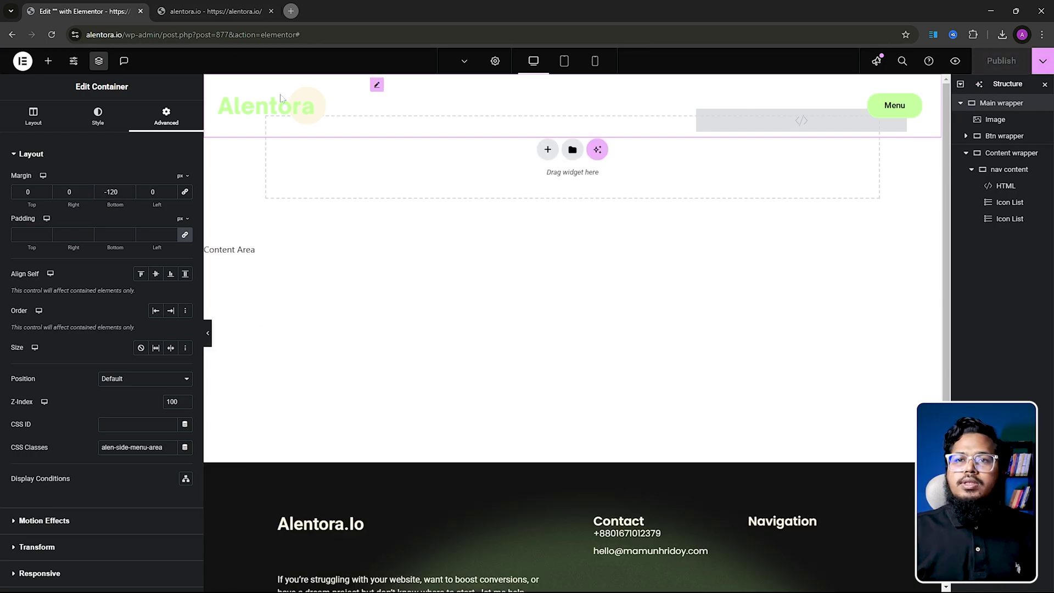
{"action": "left_click", "coordinate": [194, 12]}
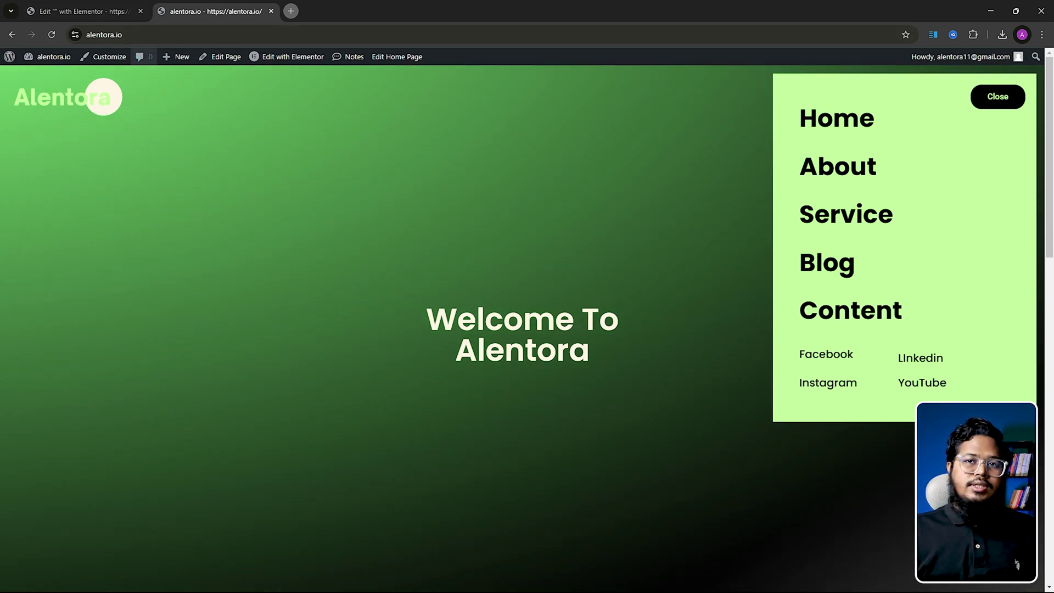
Step: Set the Content wrapper's border radius to 20 px on all corners and reload the live site
{"action": "key", "text": "ctrl+Page_Up"}
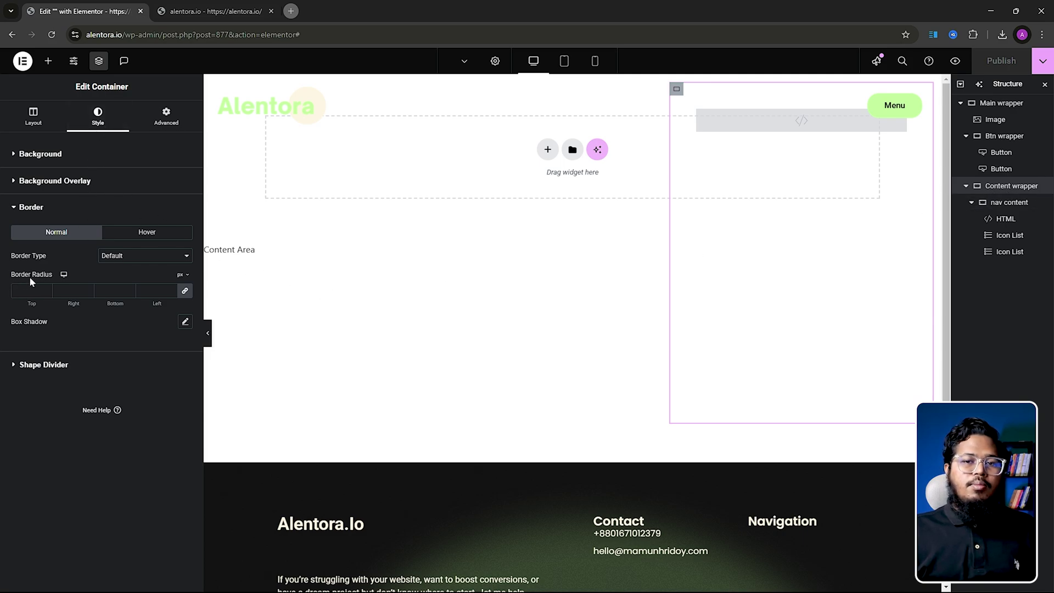
{"action": "type", "text": "20"}
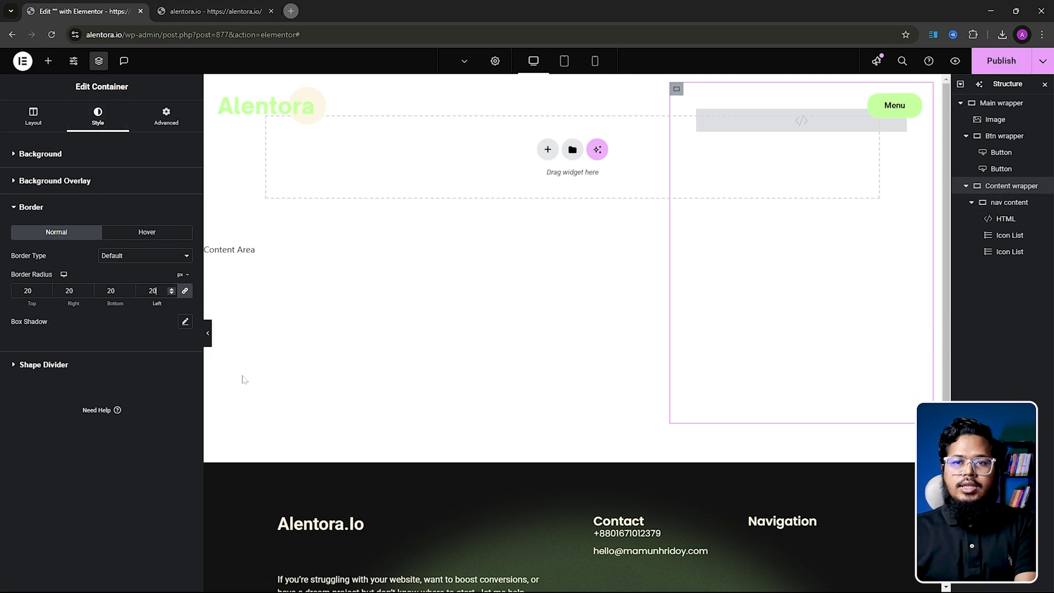
{"action": "left_click", "coordinate": [192, 17]}
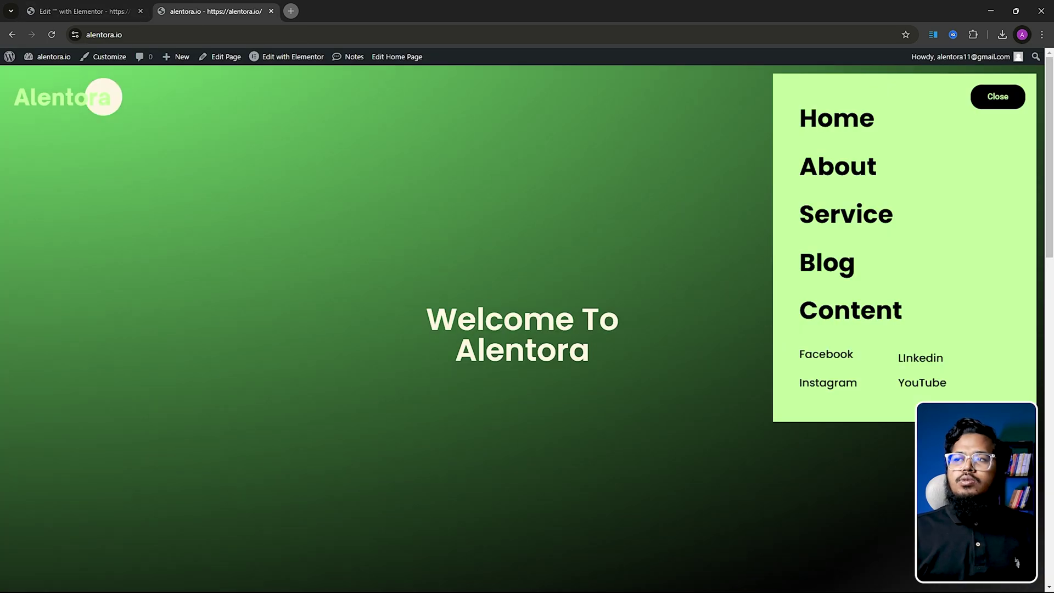
{"action": "left_click", "coordinate": [51, 35]}
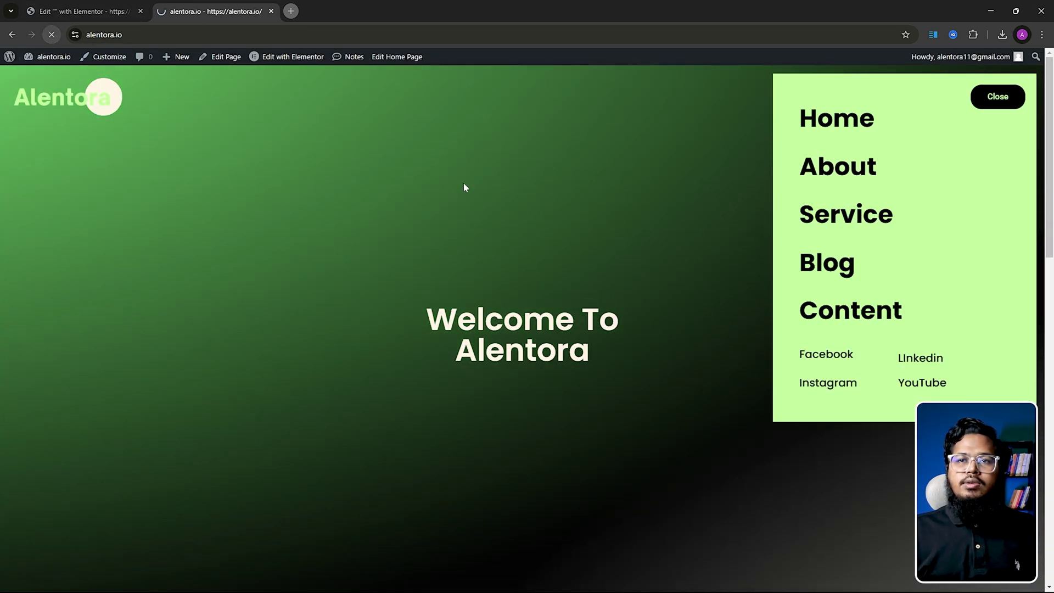
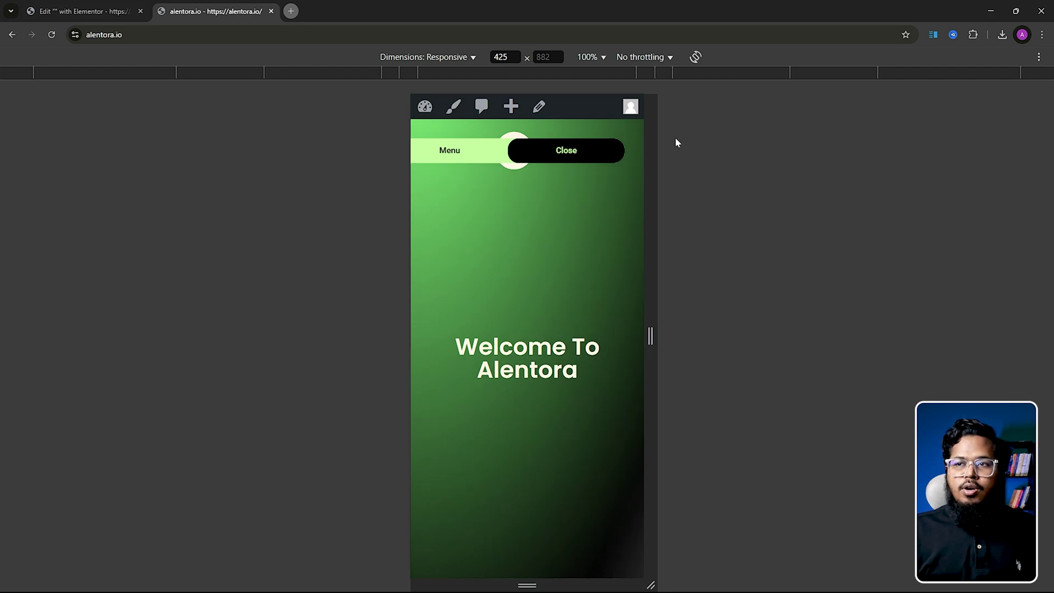
Step: Test opening and closing the side menu on the live site at a 425 px wide responsive view
{"action": "left_click", "coordinate": [574, 156]}
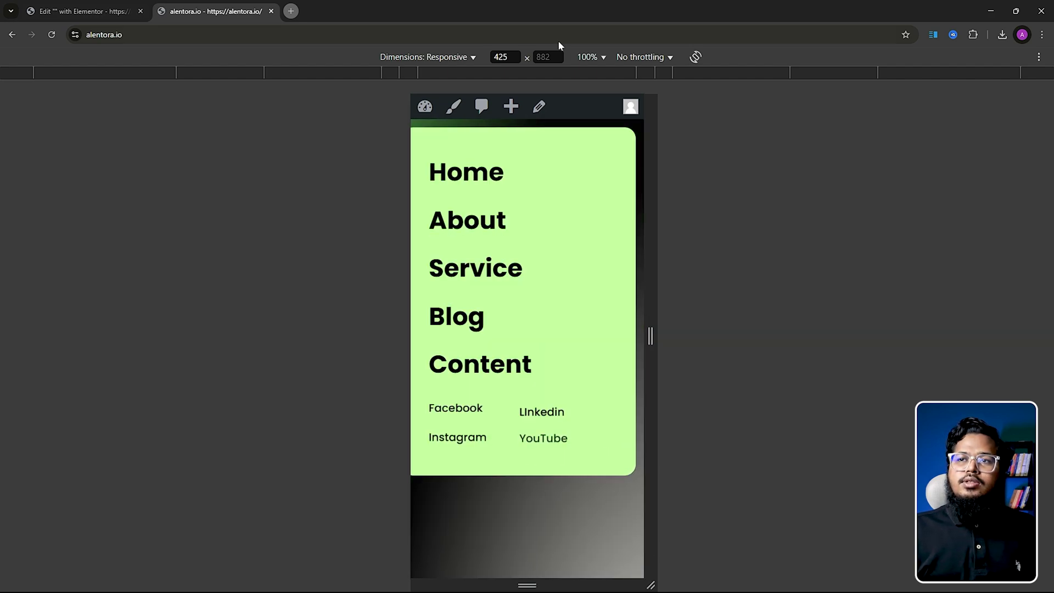
{"action": "left_click", "coordinate": [565, 157]}
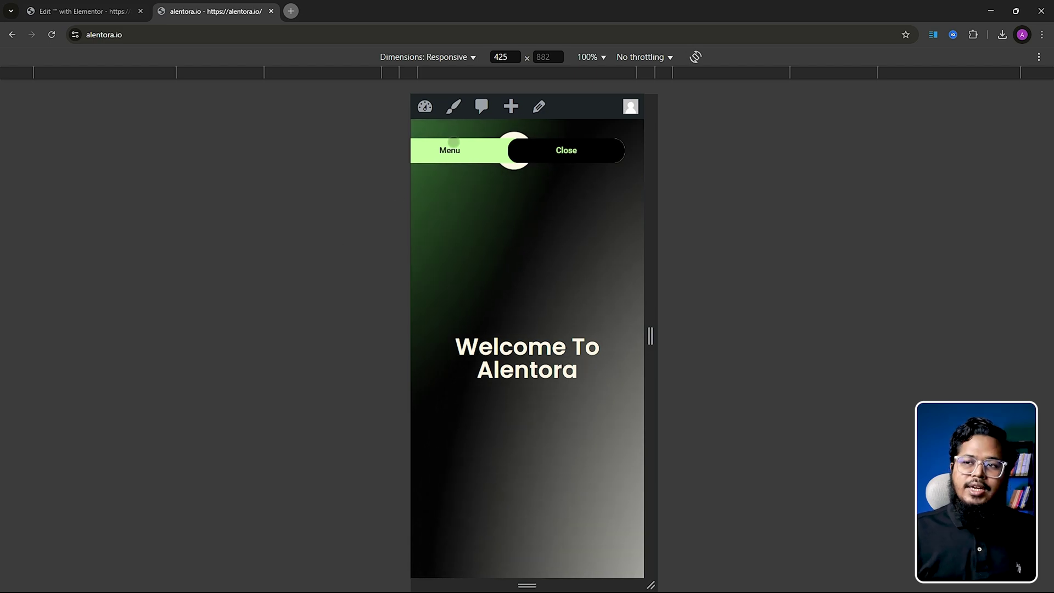
Step: In the editor's mobile view, set the Btn wrapper's width to 100 px and min height to 45 px, and preview the header
{"action": "key", "text": "ctrl+shift+Tab"}
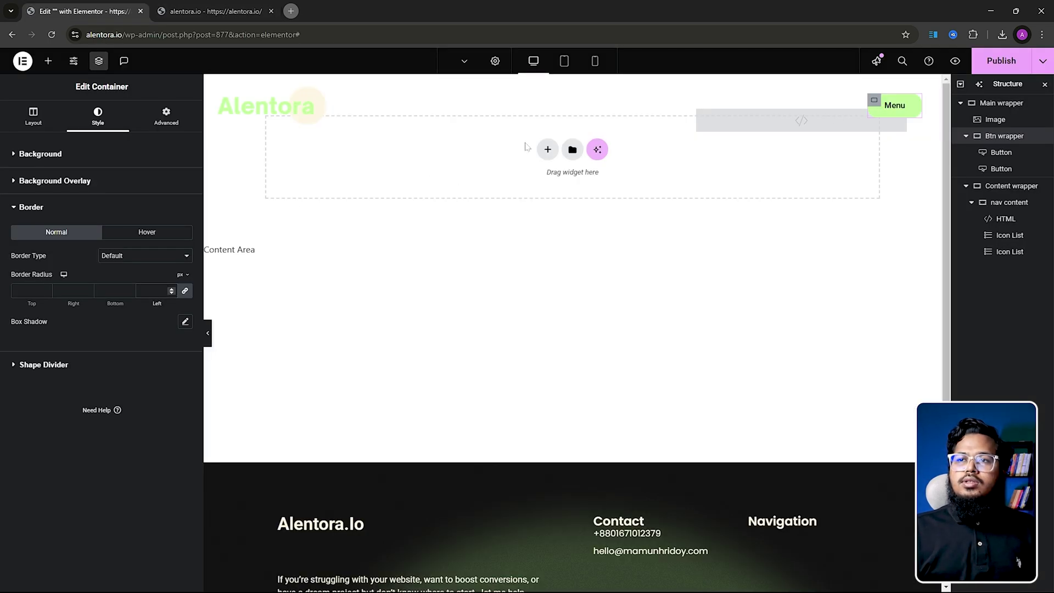
{"action": "left_click", "coordinate": [45, 122]}
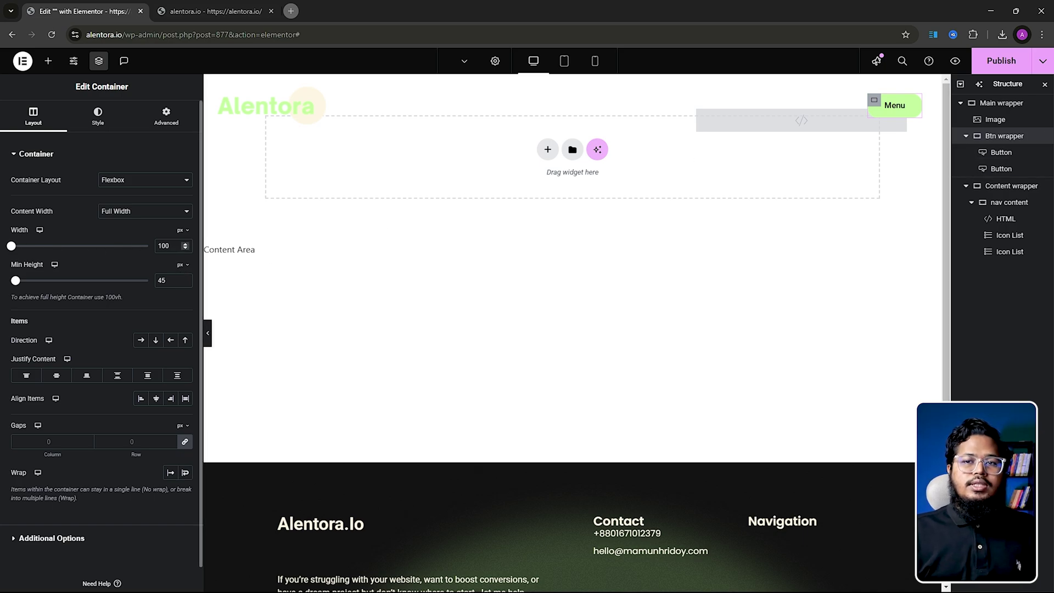
{"action": "left_click", "coordinate": [596, 62]}
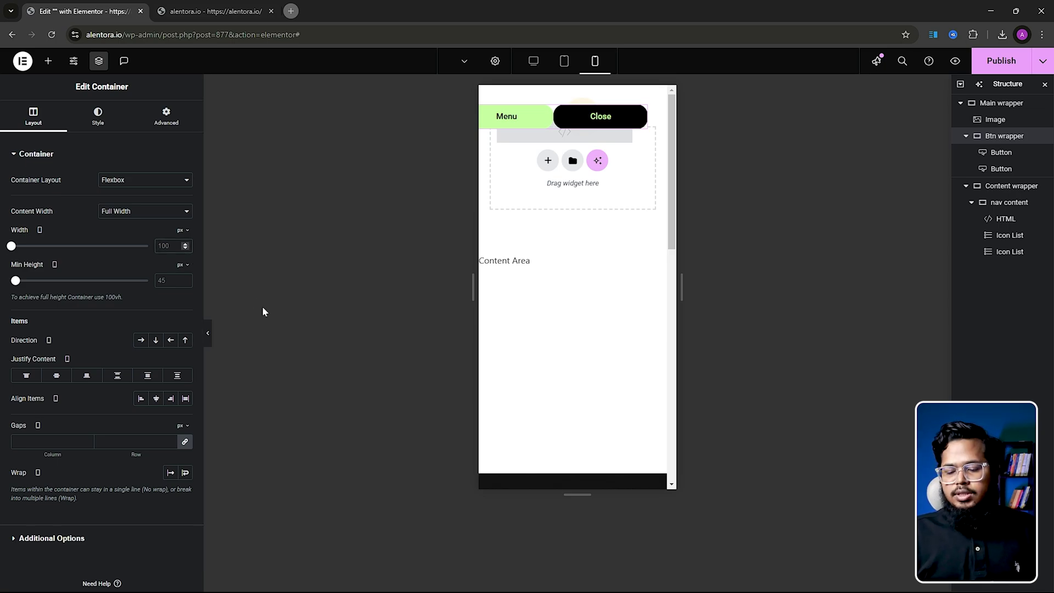
{"action": "type", "text": "100"}
{"action": "key", "text": "Tab"}
{"action": "type", "text": "45"}
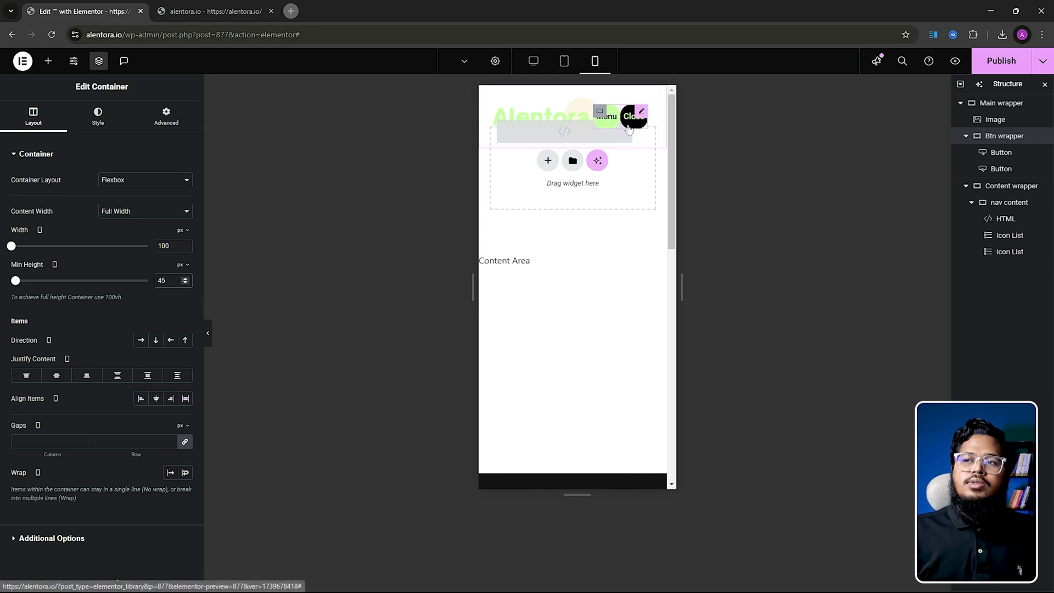
{"action": "left_click", "coordinate": [209, 337]}
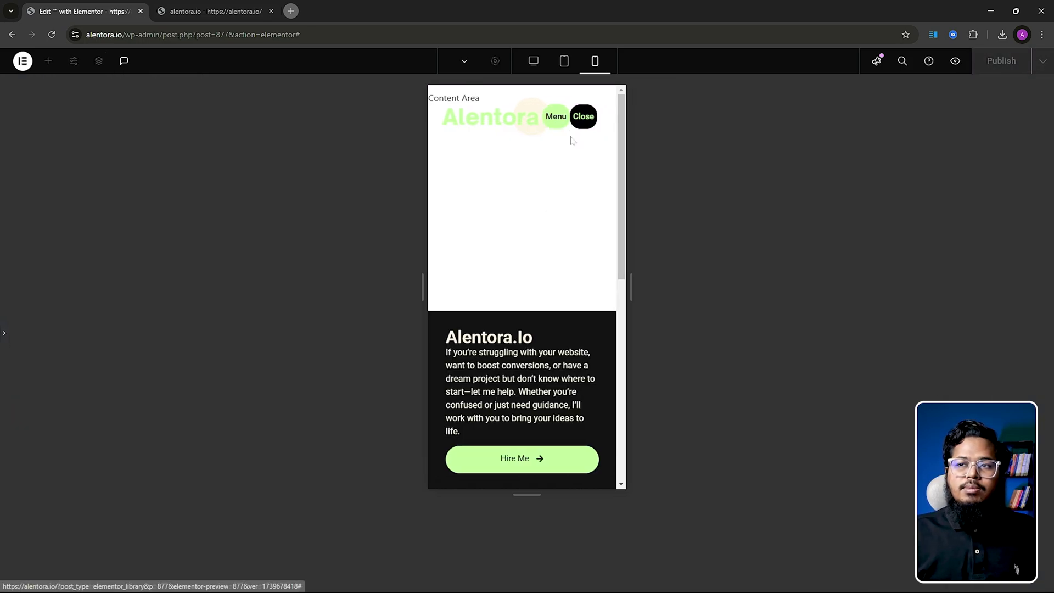
{"action": "left_click", "coordinate": [4, 334]}
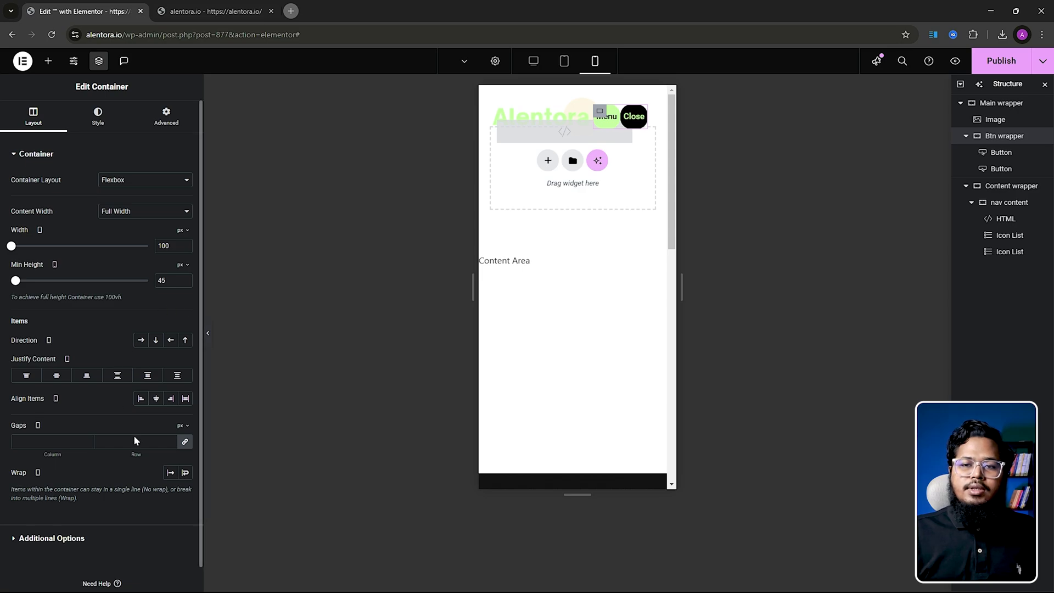
Step: Set the Btn wrapper to No Wrap for mobile, publish the header and check the menu on the narrowed live site
{"action": "scroll", "coordinate": [33, 429], "scroll_direction": "down", "scroll_amount": 1}
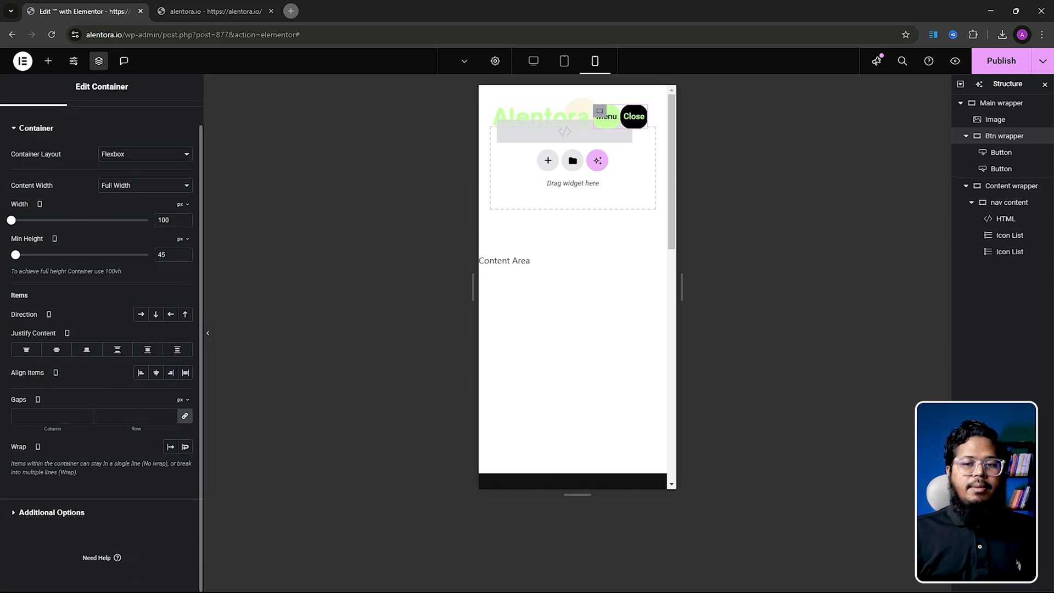
{"action": "left_click", "coordinate": [170, 447]}
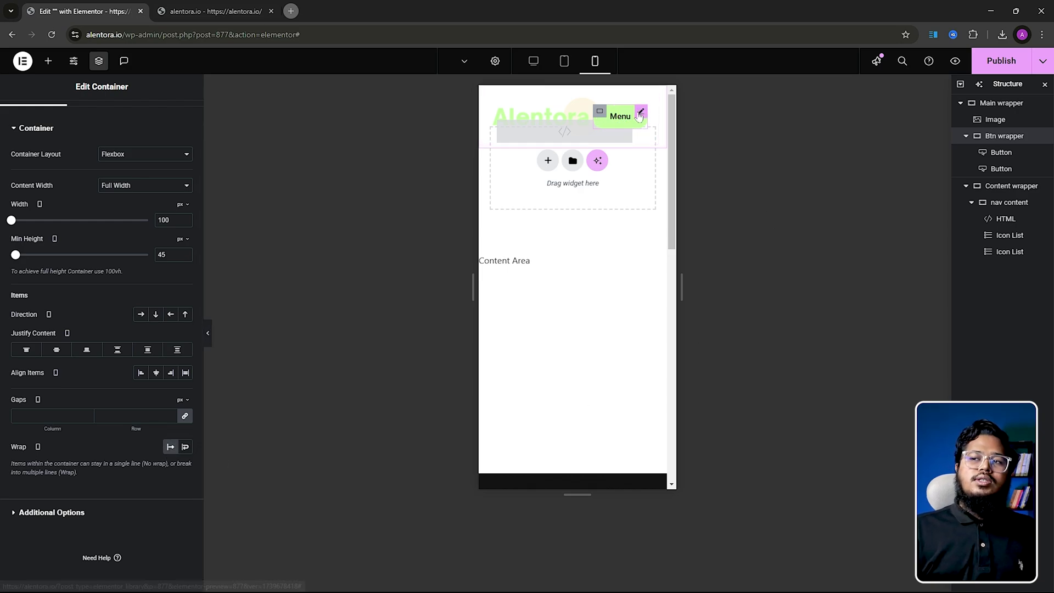
{"action": "left_click", "coordinate": [203, 11]}
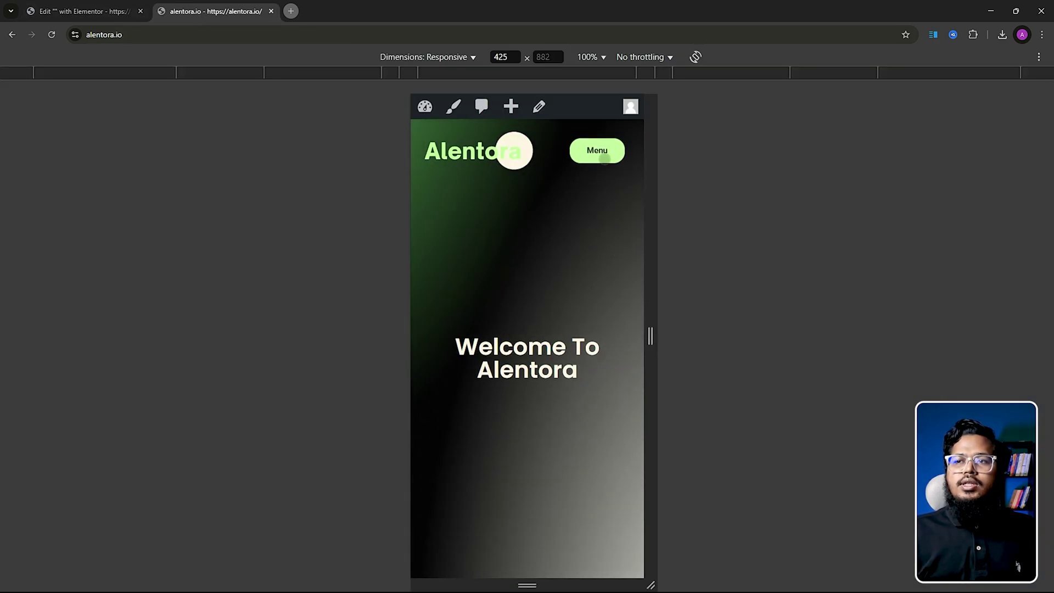
{"action": "left_click_drag", "start_coordinate": [656, 299], "coordinate": [611, 297]}
{"action": "left_click", "coordinate": [82, 11]}
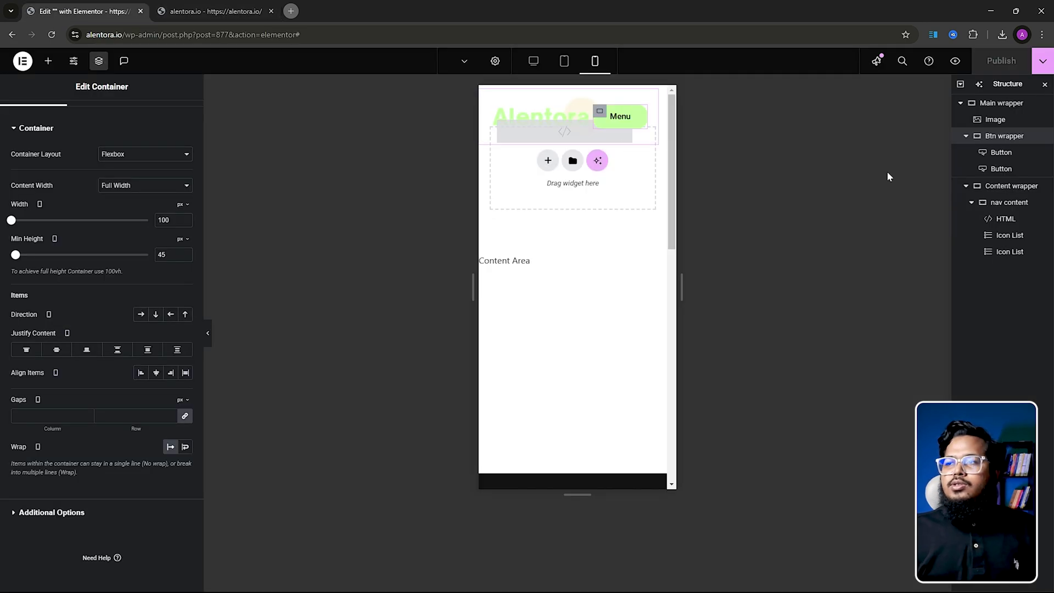
Step: Set the Content wrapper's width to 400 px for mobile, publish the header and check it in a wider mobile preview
{"action": "left_click", "coordinate": [534, 62]}
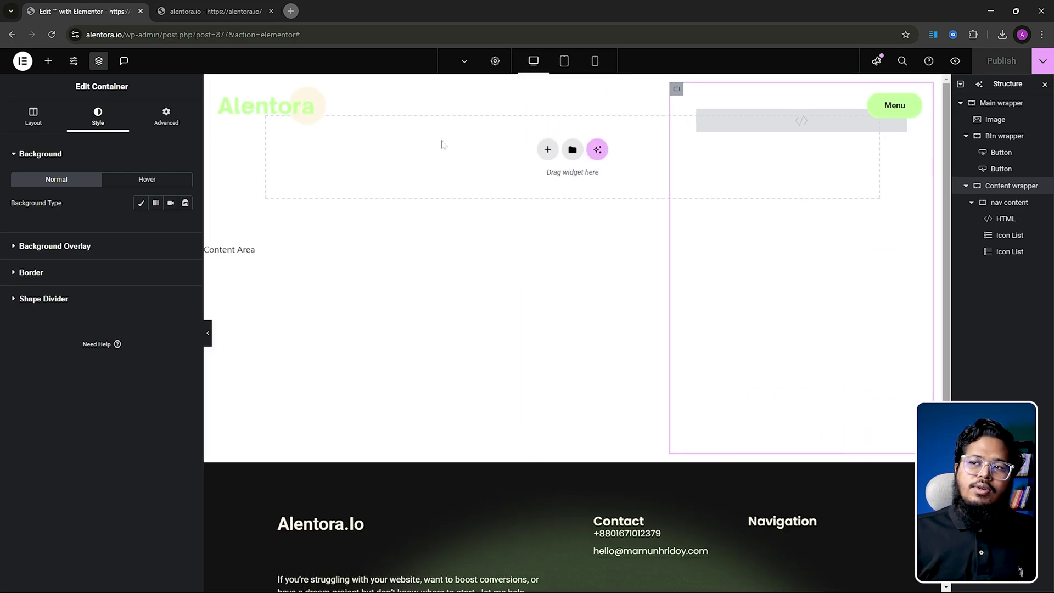
{"action": "left_click", "coordinate": [55, 117]}
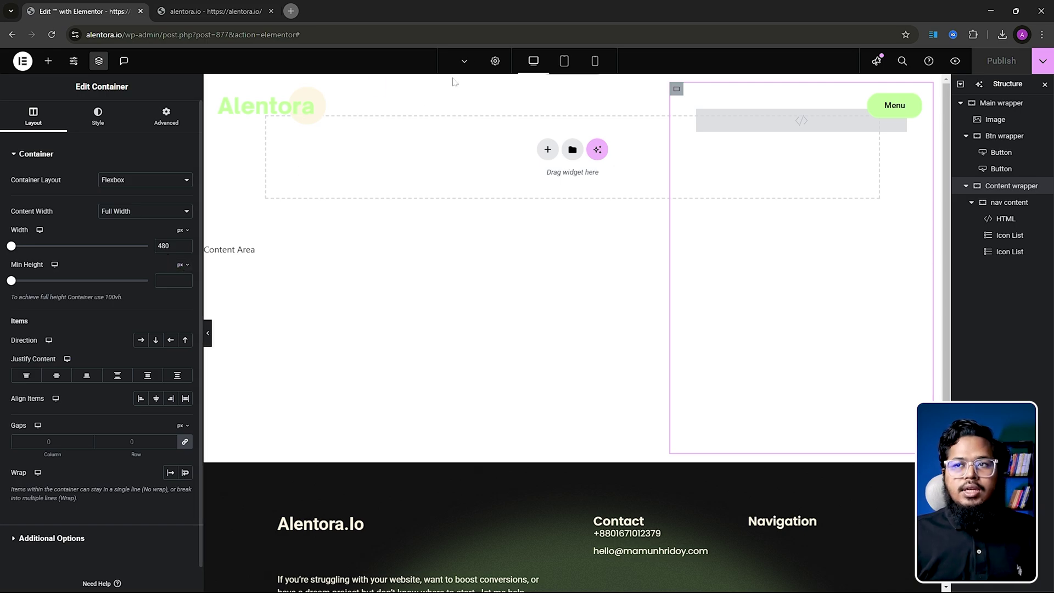
{"action": "left_click", "coordinate": [595, 62]}
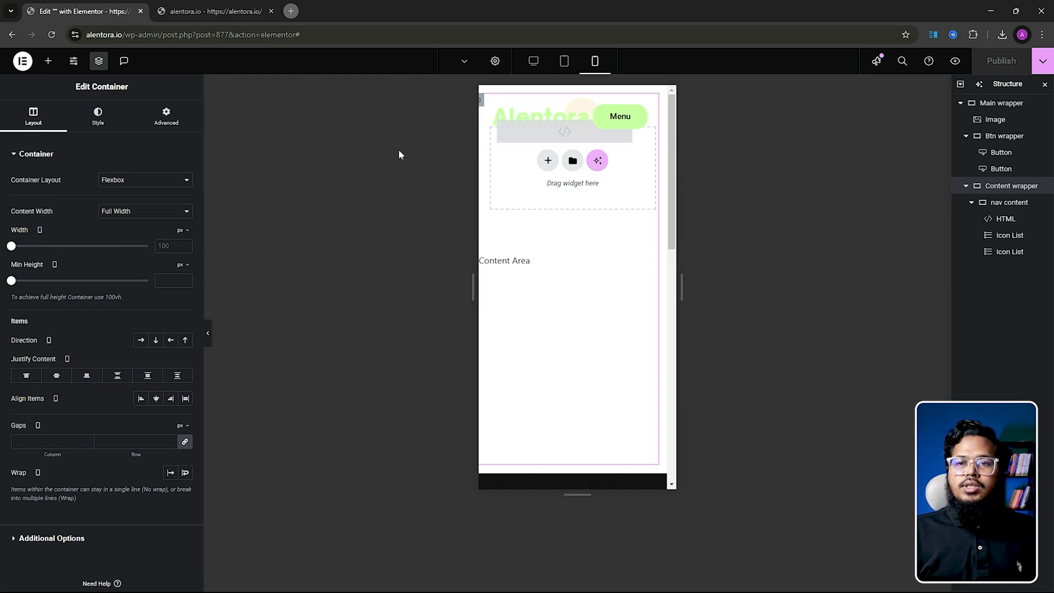
{"action": "type", "text": "400"}
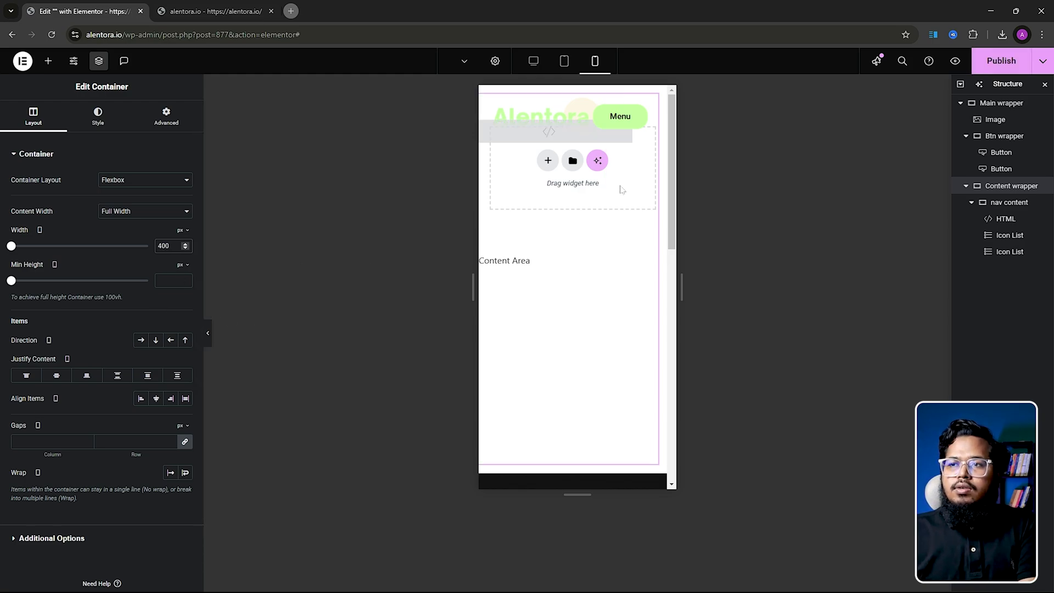
{"action": "left_click", "coordinate": [638, 112]}
{"action": "left_click_drag", "start_coordinate": [681, 279], "coordinate": [707, 281]}
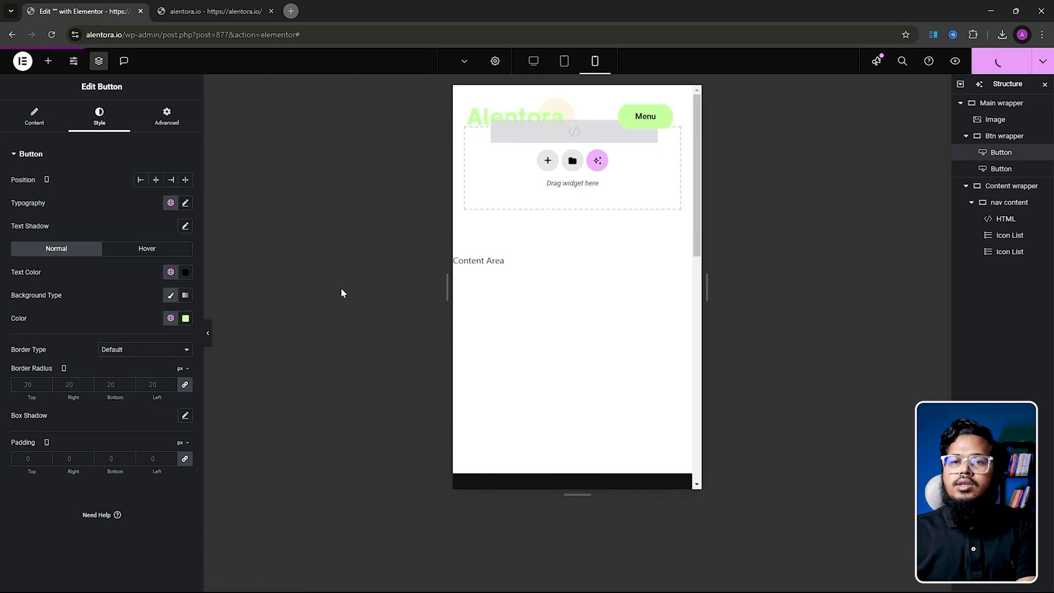
{"action": "left_click", "coordinate": [1009, 187]}
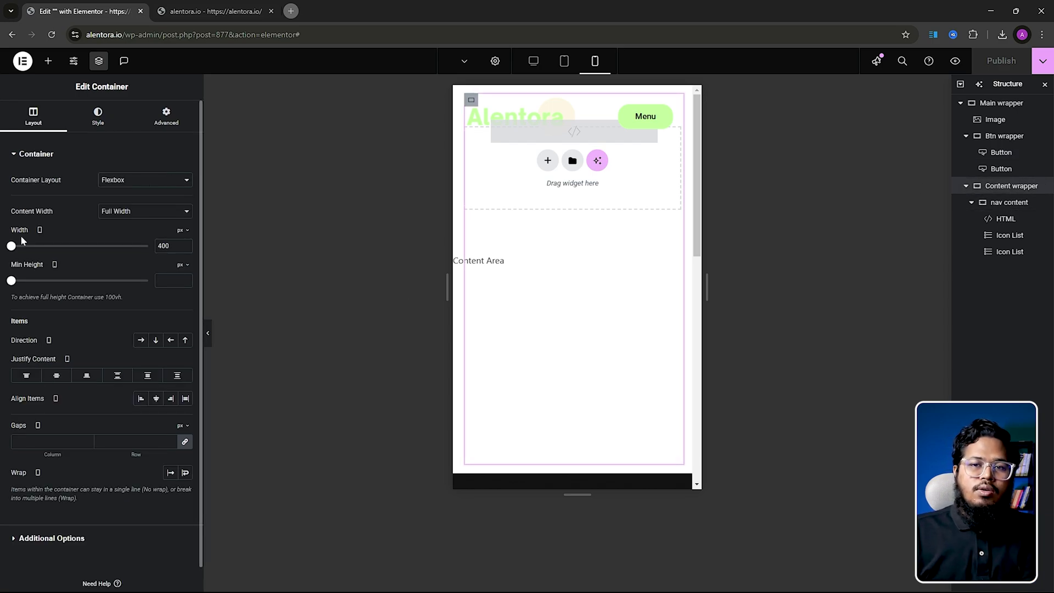
Step: Reload the live site and check the open side menu at 425 px and about 403 px wide
{"action": "left_click", "coordinate": [242, 11]}
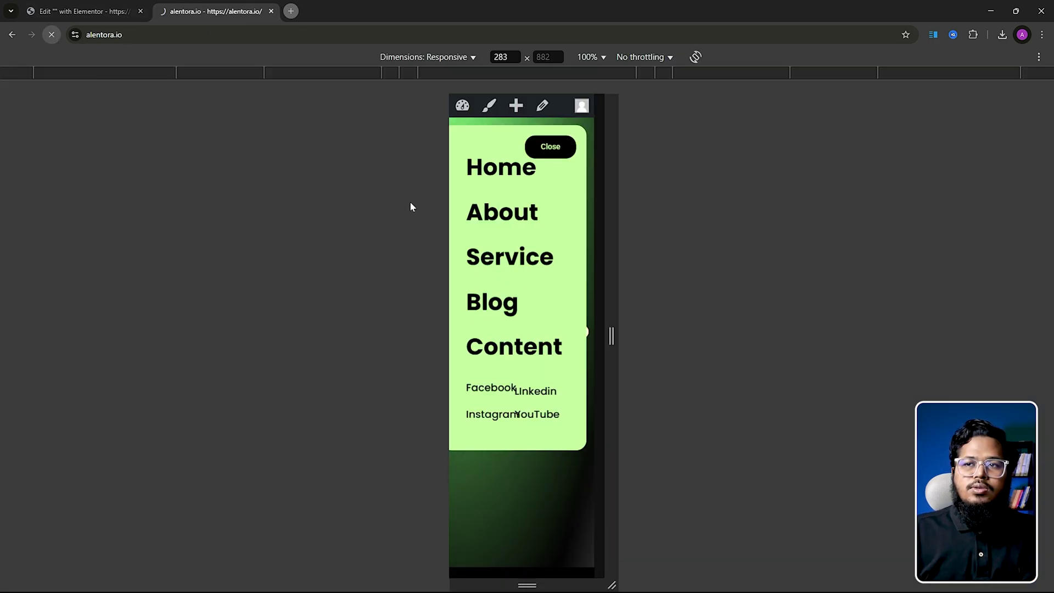
{"action": "left_click", "coordinate": [662, 74]}
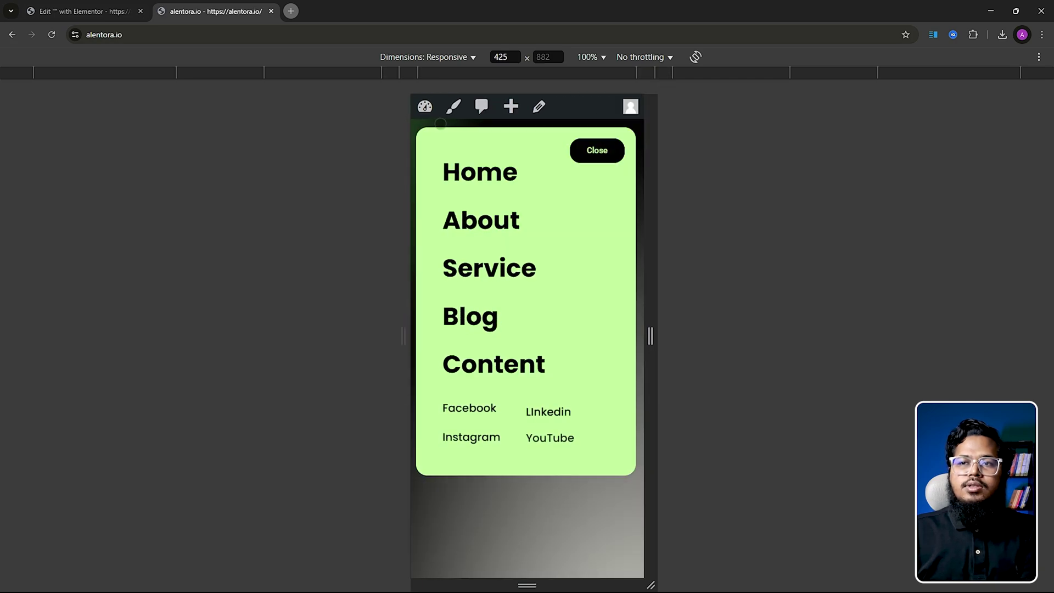
{"action": "left_click_drag", "start_coordinate": [656, 290], "coordinate": [651, 313]}
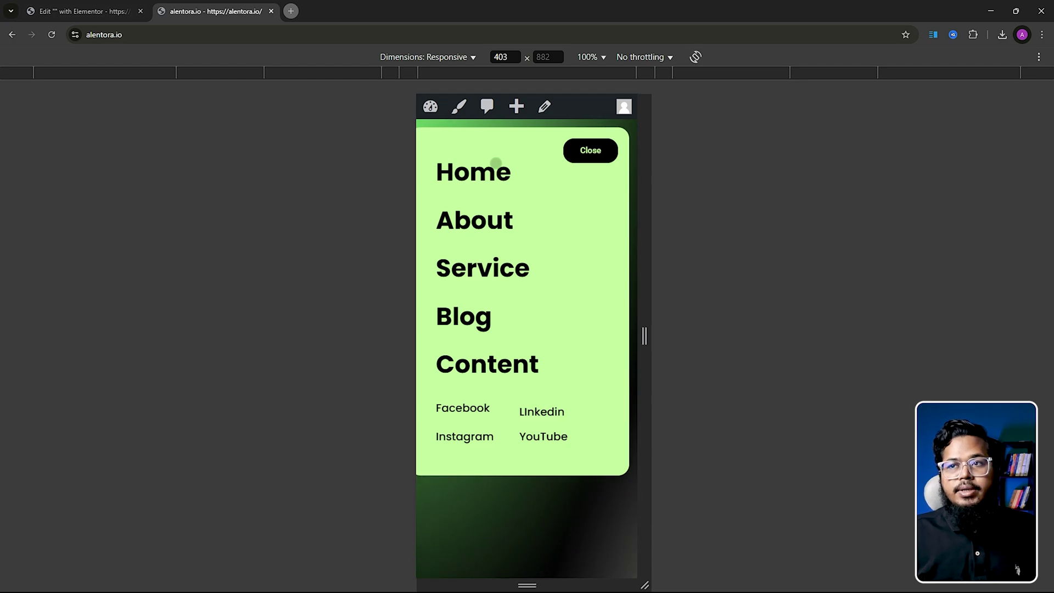
Step: Test the side menu on the live site at 2560 px wide and leave the responsive view
{"action": "left_click", "coordinate": [1038, 73]}
{"action": "left_click", "coordinate": [992, 132]}
{"action": "left_click", "coordinate": [988, 130]}
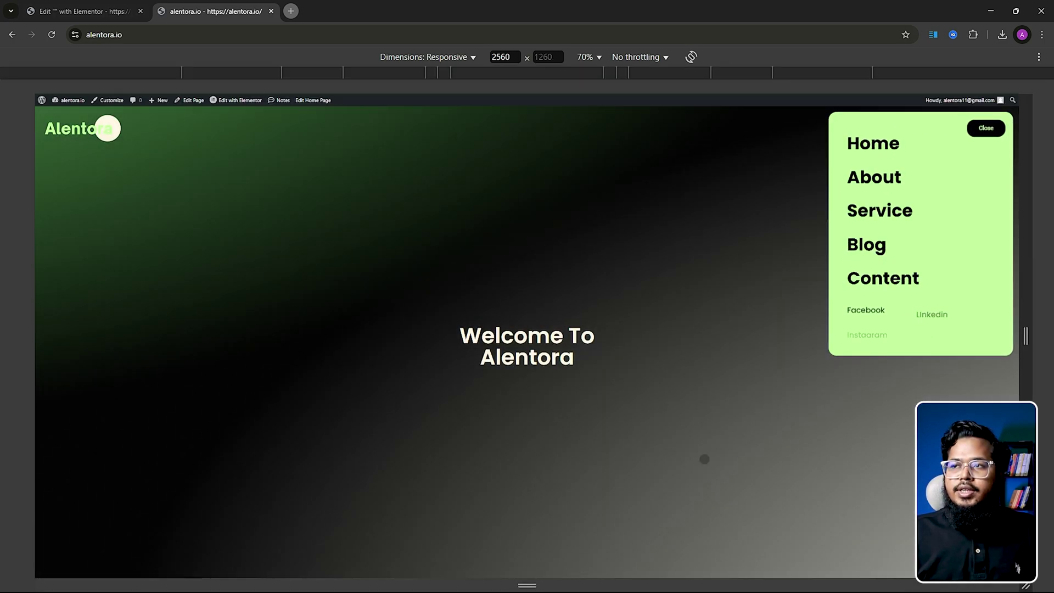
{"action": "key", "text": "ctrl+shift+m"}
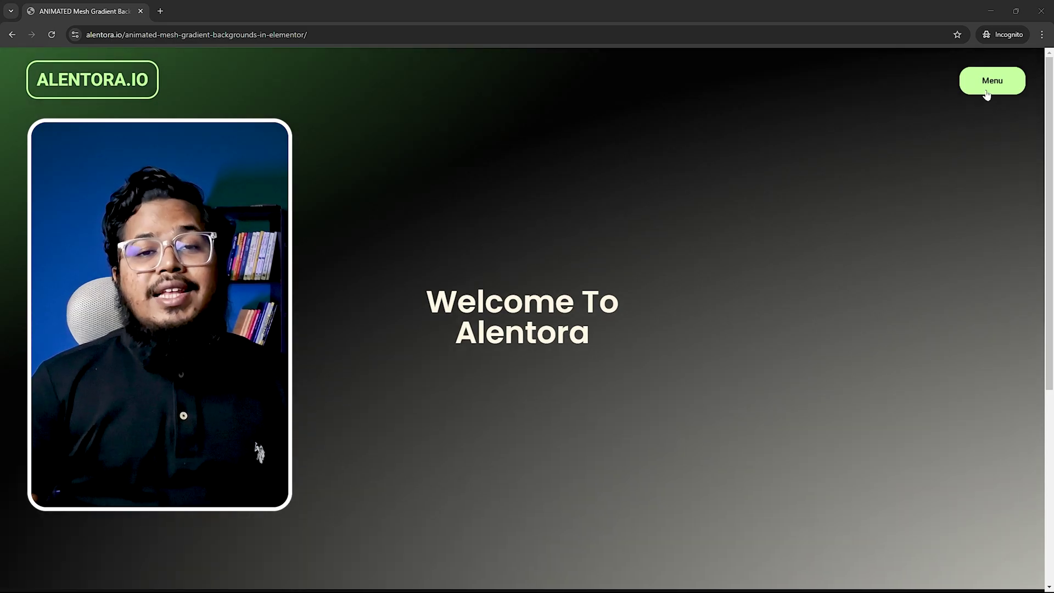
Step: Test the side menu's opening and closing animation repeatedly on the animated mesh gradient demo page
{"action": "left_click", "coordinate": [986, 88]}
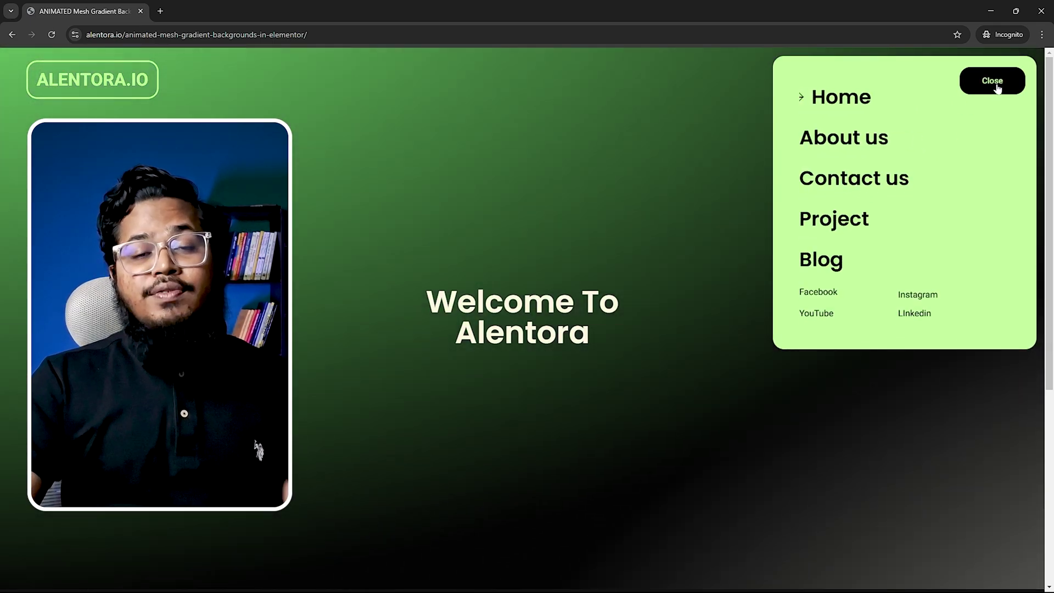
{"action": "left_click", "coordinate": [993, 88]}
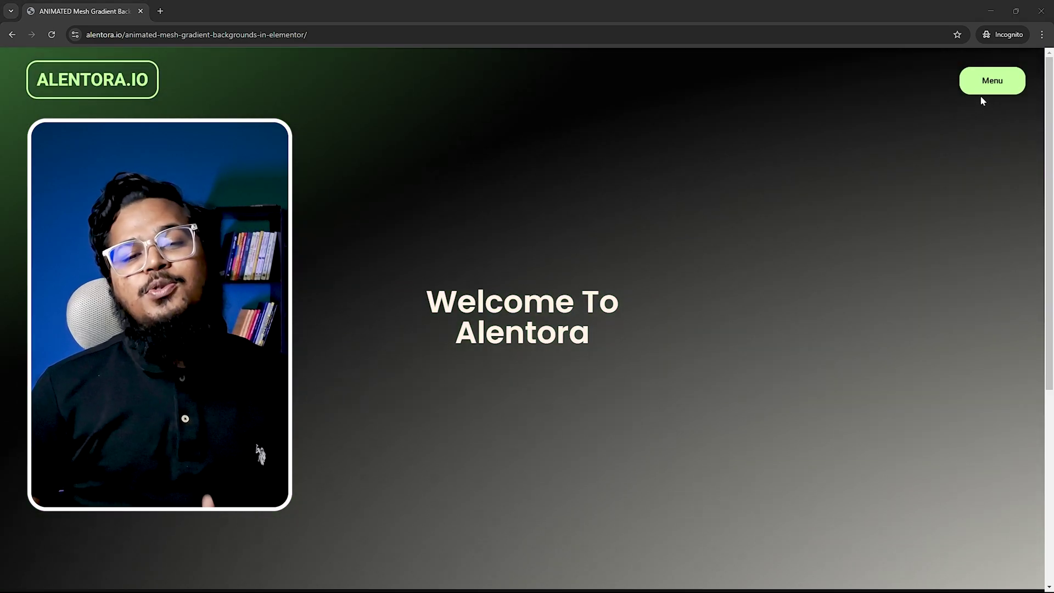
{"action": "left_click", "coordinate": [985, 88]}
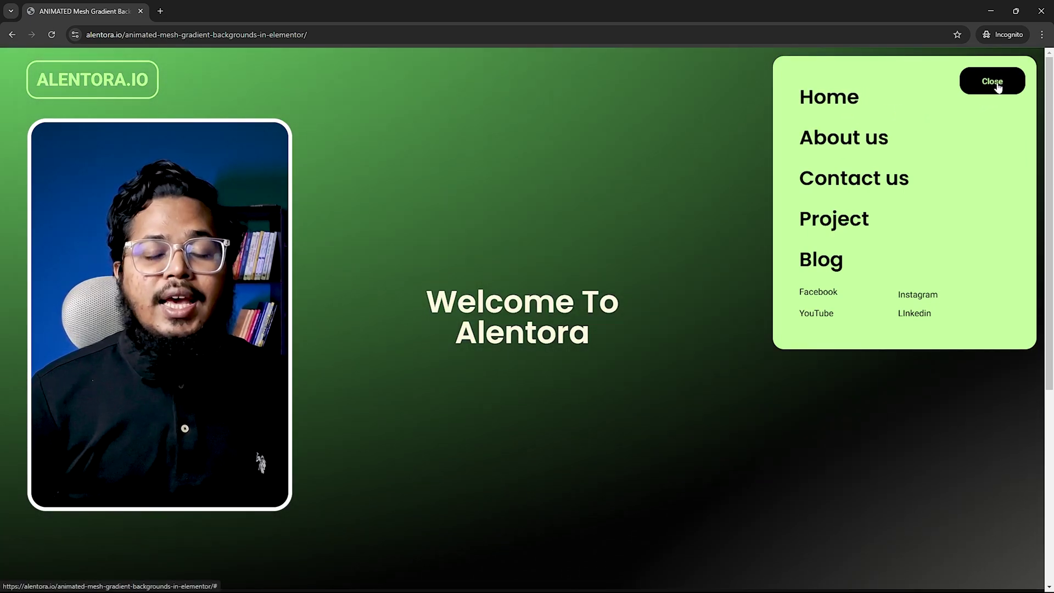
{"action": "left_click", "coordinate": [995, 82]}
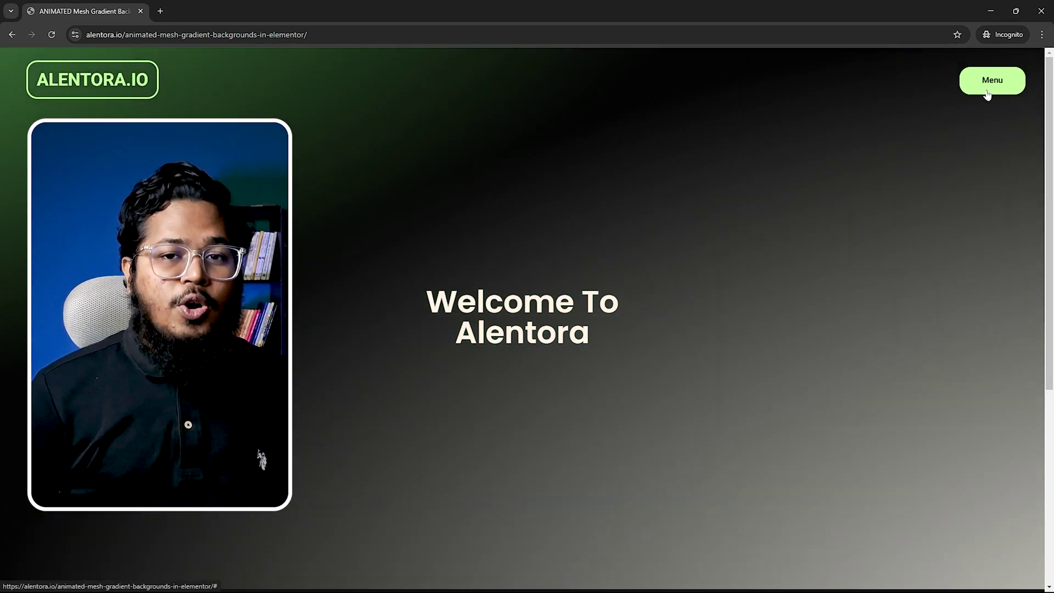
{"action": "left_click", "coordinate": [982, 95]}
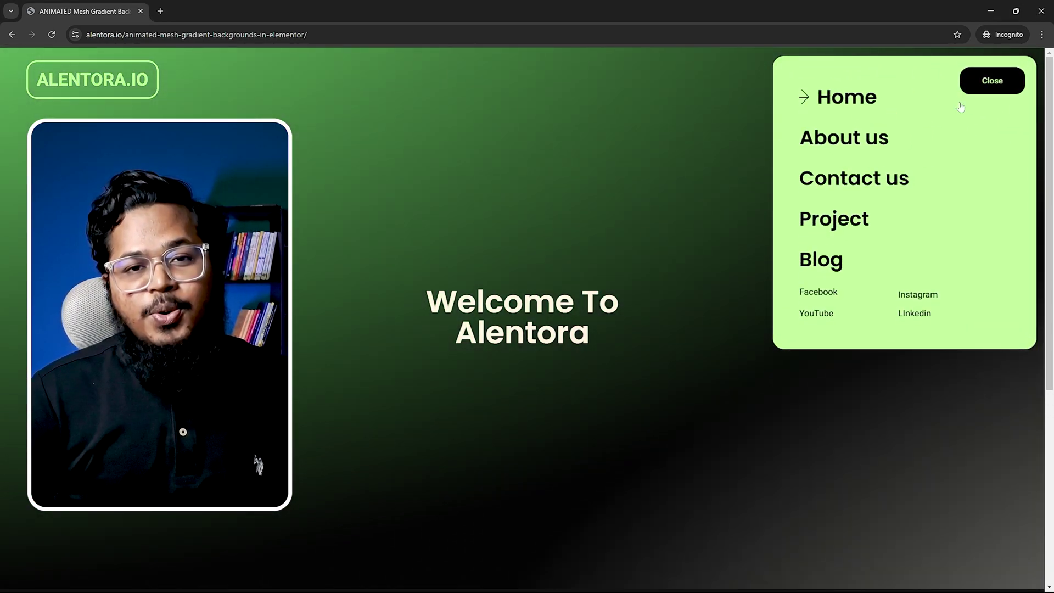
{"action": "left_click", "coordinate": [997, 86]}
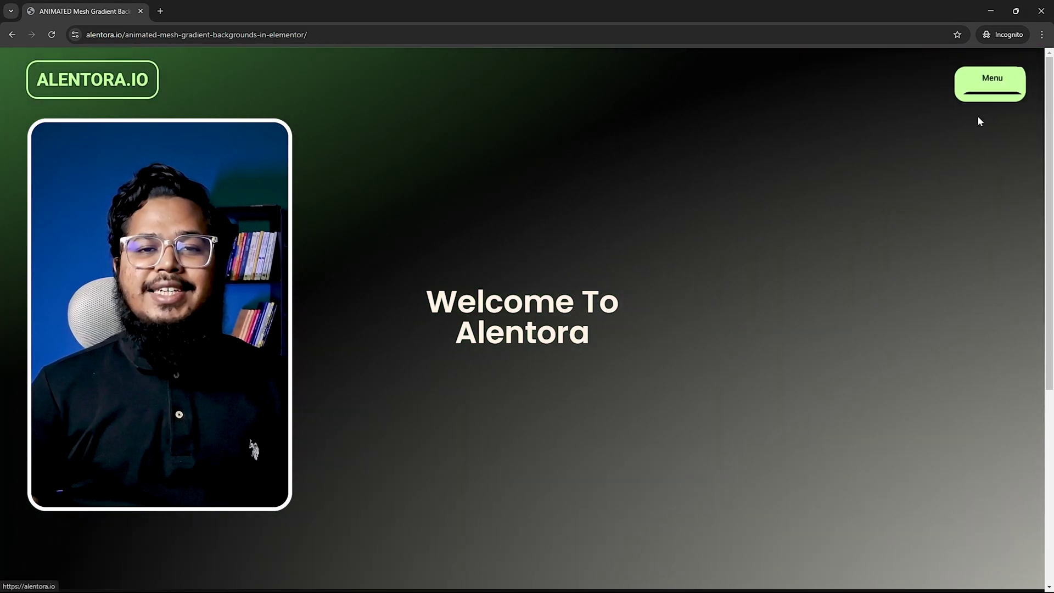
{"action": "left_click", "coordinate": [986, 88]}
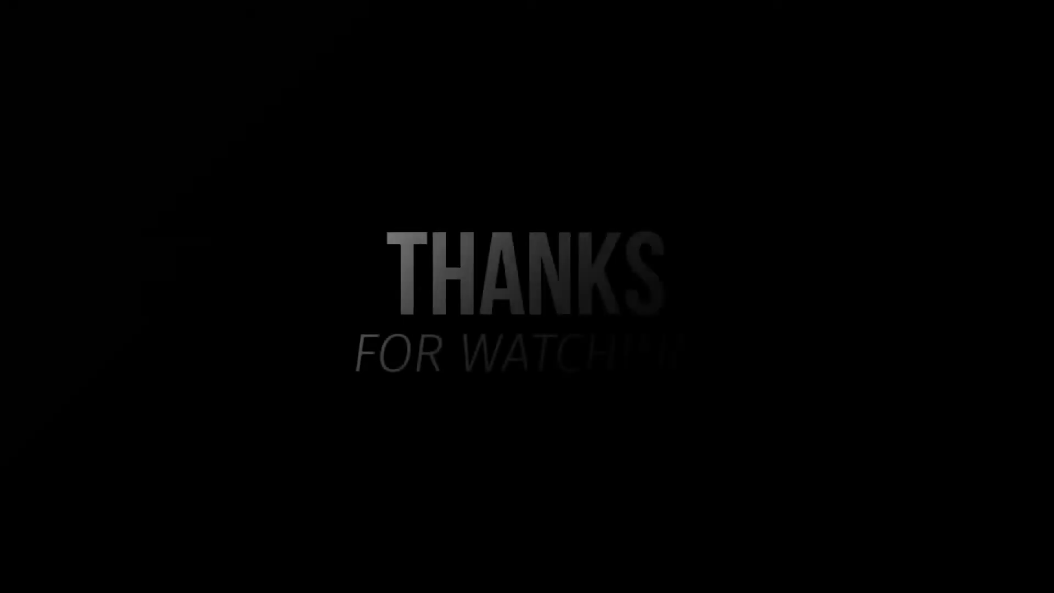